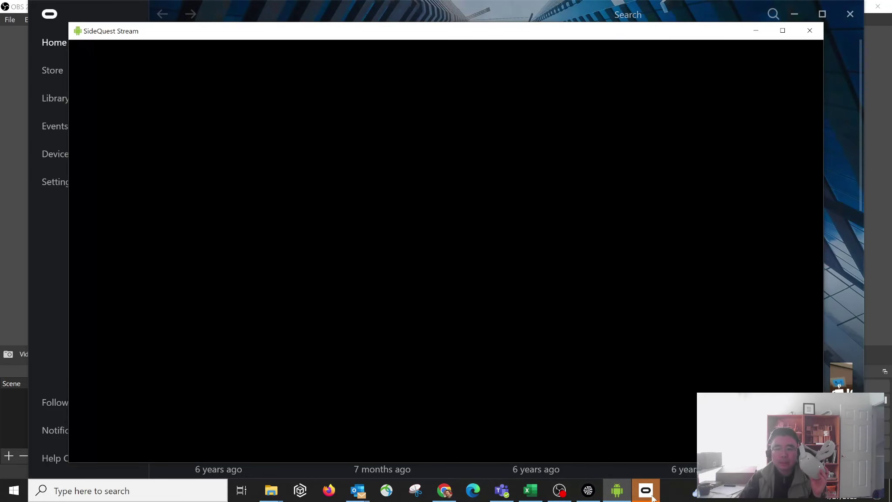
Step: Check the Oculus window, minimize it, and close the SideQuest Stream window
{"action": "left_click", "coordinate": [651, 496]}
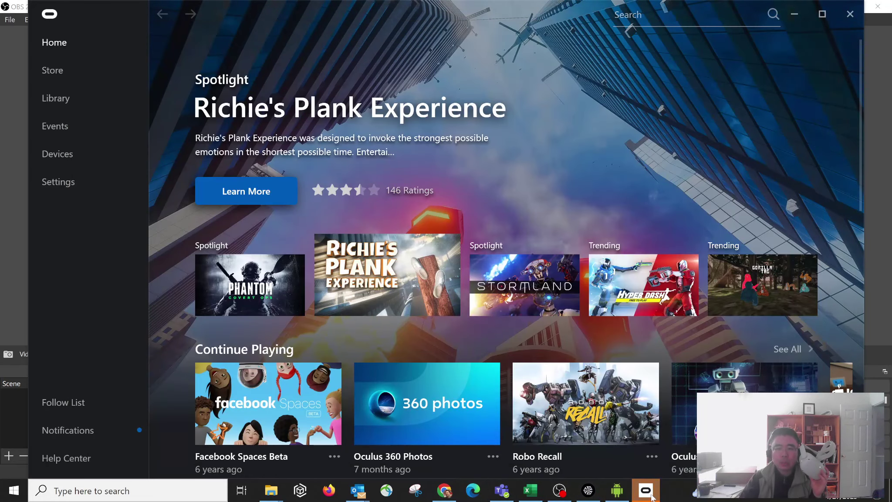
{"action": "left_click", "coordinate": [794, 14]}
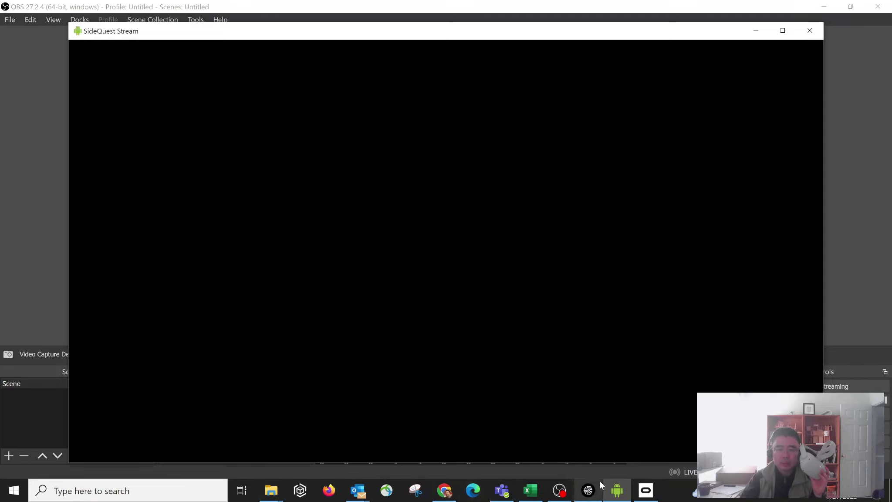
{"action": "left_click", "coordinate": [618, 496]}
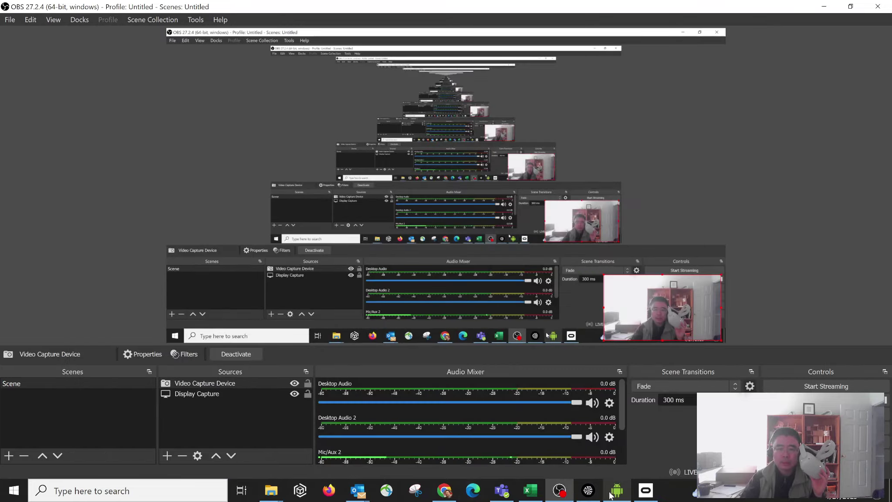
{"action": "left_click", "coordinate": [617, 492]}
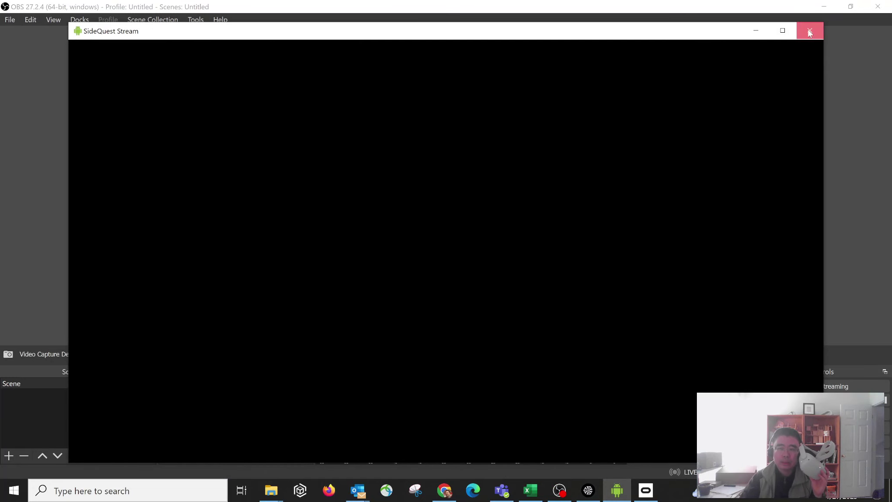
{"action": "left_click", "coordinate": [807, 30]}
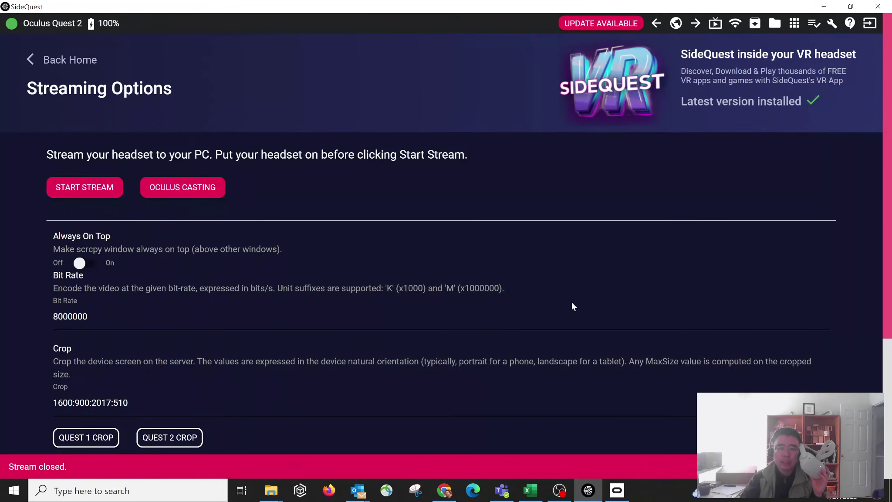
Step: Switch to the Videos window in File Explorer and open the TM folder on the C: drive
{"action": "left_click", "coordinate": [271, 490]}
{"action": "left_click", "coordinate": [329, 441]}
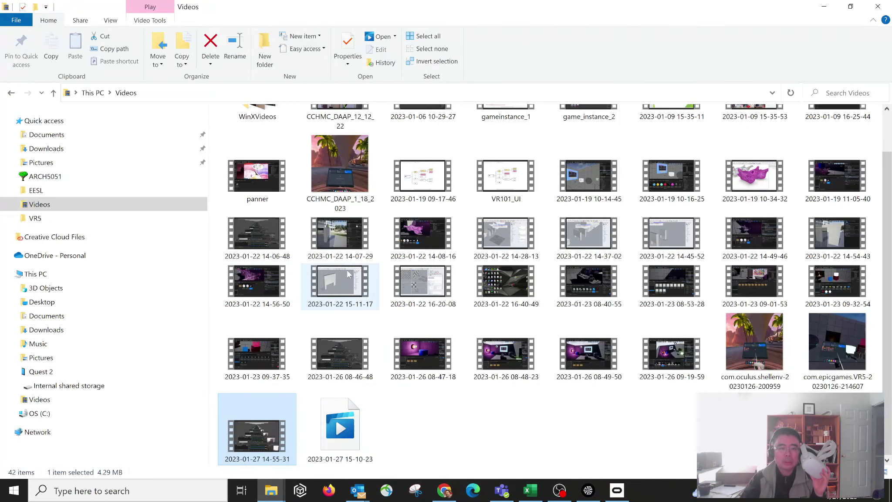
{"action": "left_click", "coordinate": [53, 414]}
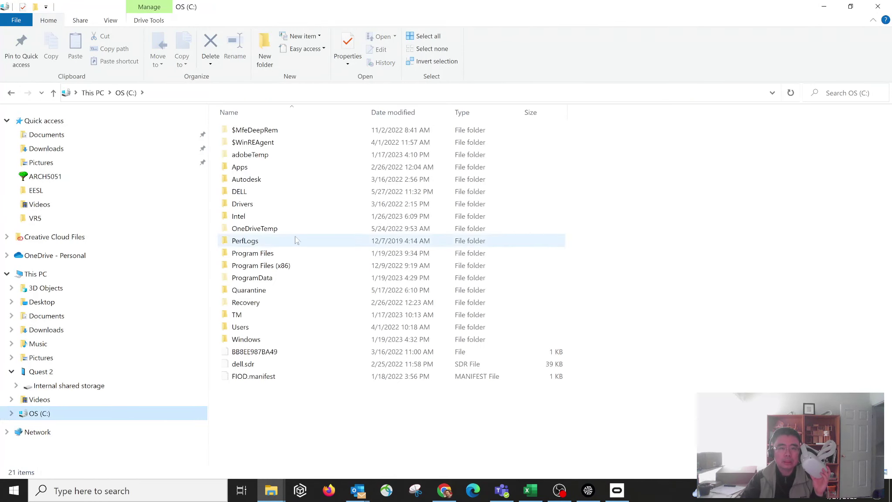
{"action": "double_click", "coordinate": [266, 314]}
Step: Open the VR5 Unreal Engine project from the GitHub\VR5 folder inside TM
{"action": "left_click", "coordinate": [266, 338]}
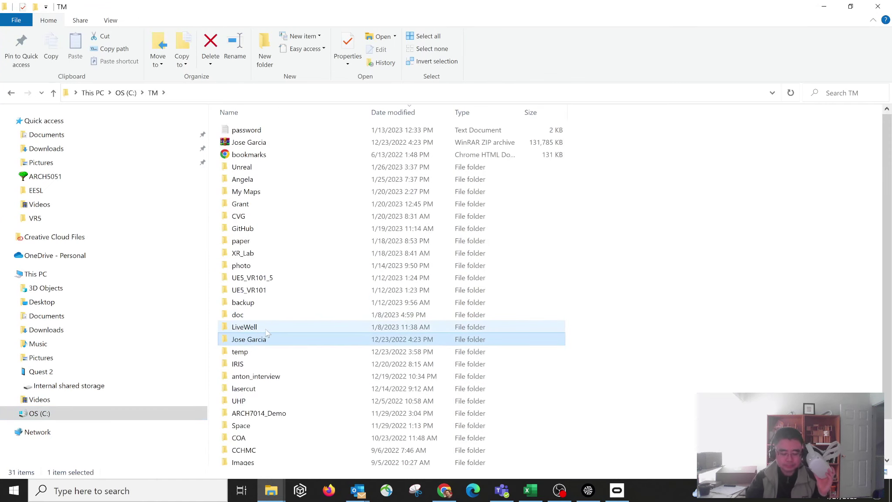
{"action": "key", "text": "g"}
{"action": "key", "text": "g"}
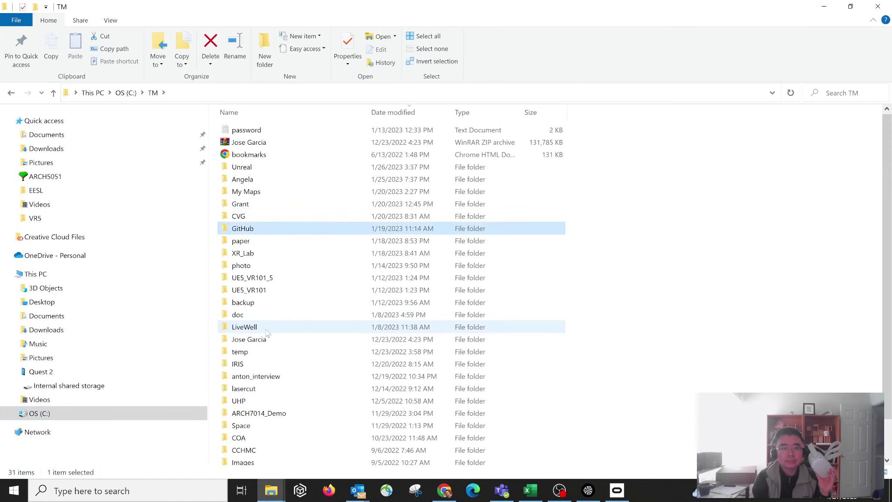
{"action": "key", "text": "Return"}
{"action": "key", "text": "v"}
{"action": "key", "text": "Return"}
{"action": "key", "text": "v"}
{"action": "key", "text": "Return"}
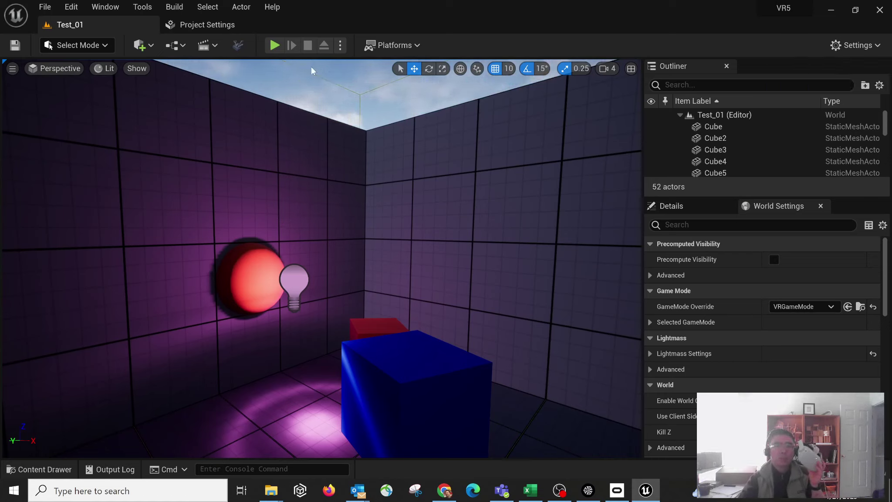
Step: Run the Test_01 level in VR Preview and stop the preview
{"action": "left_click", "coordinate": [341, 45]}
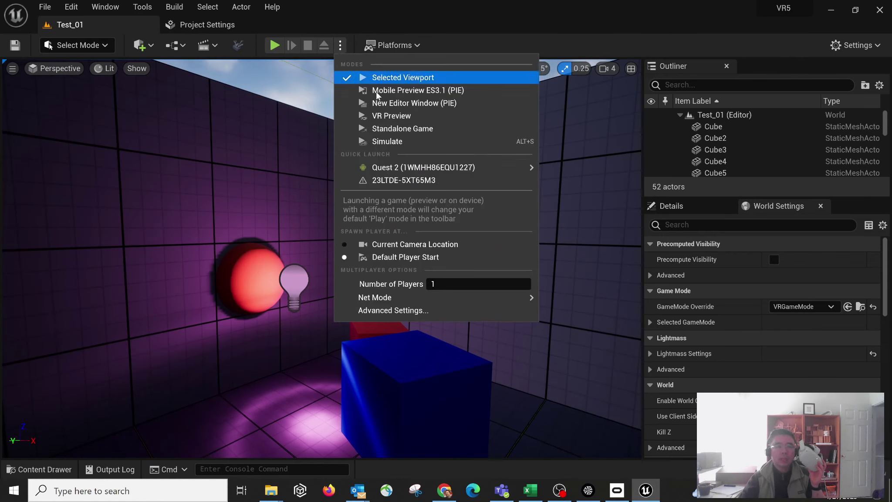
{"action": "left_click", "coordinate": [399, 116]}
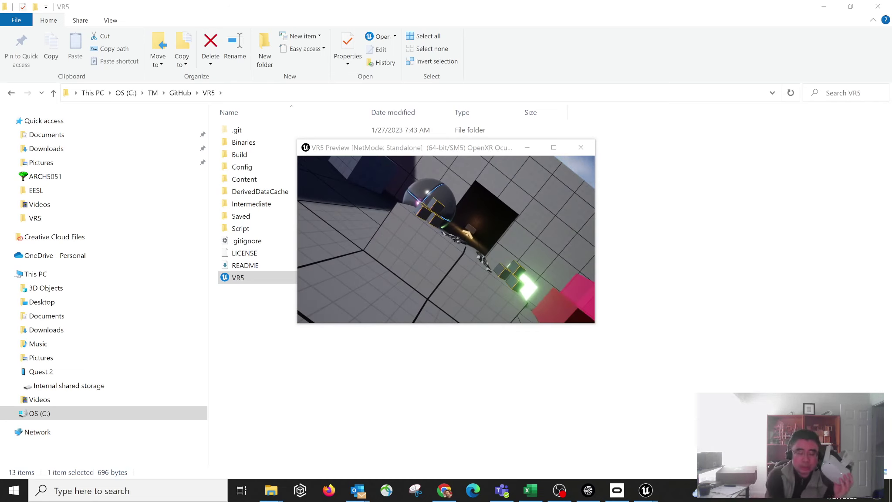
{"action": "key", "text": "Escape"}
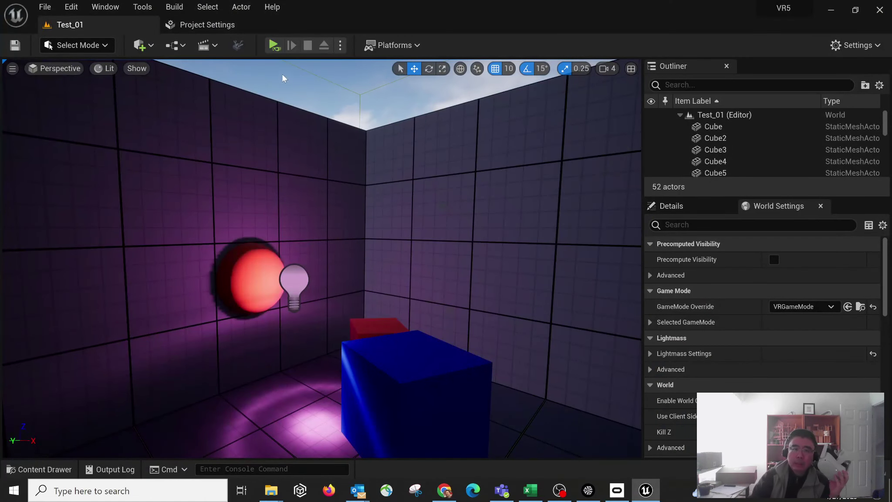
Step: Review the play modes and the Android packaging options available for the project
{"action": "left_click", "coordinate": [340, 46]}
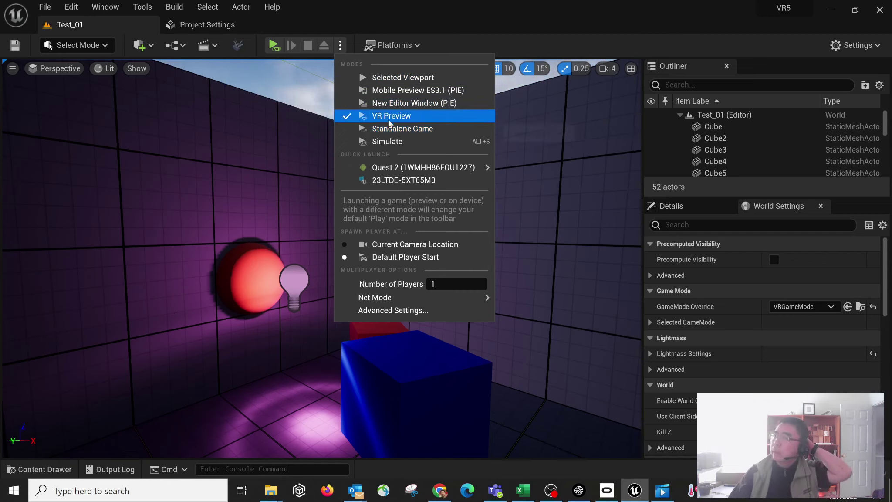
{"action": "left_click", "coordinate": [408, 45]}
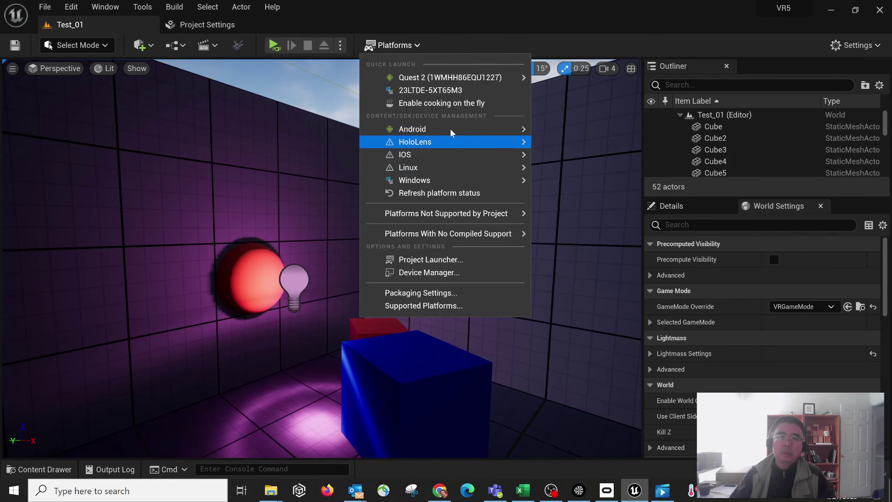
{"action": "mouse_move", "coordinate": [452, 128]}
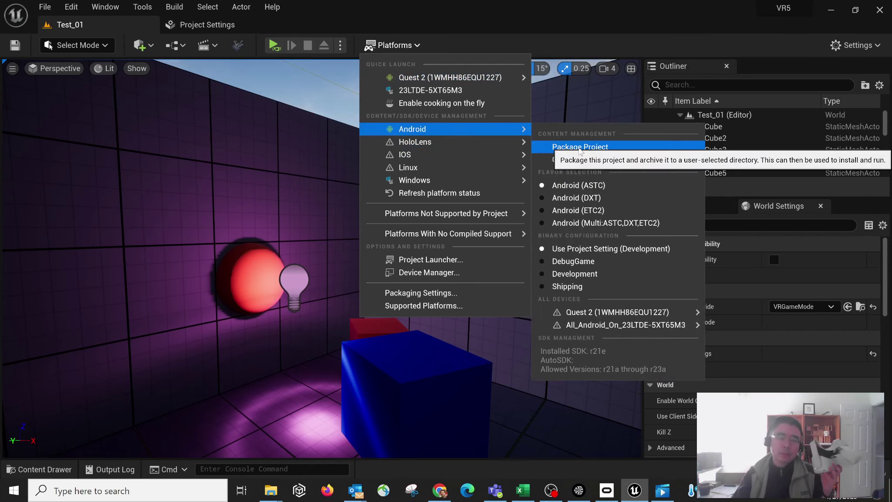
Step: Look around the Test_01 level, from the table with the cubes and guns to the First Page panel
{"action": "right_click_drag", "start_coordinate": [305, 174], "coordinate": [596, 183]}
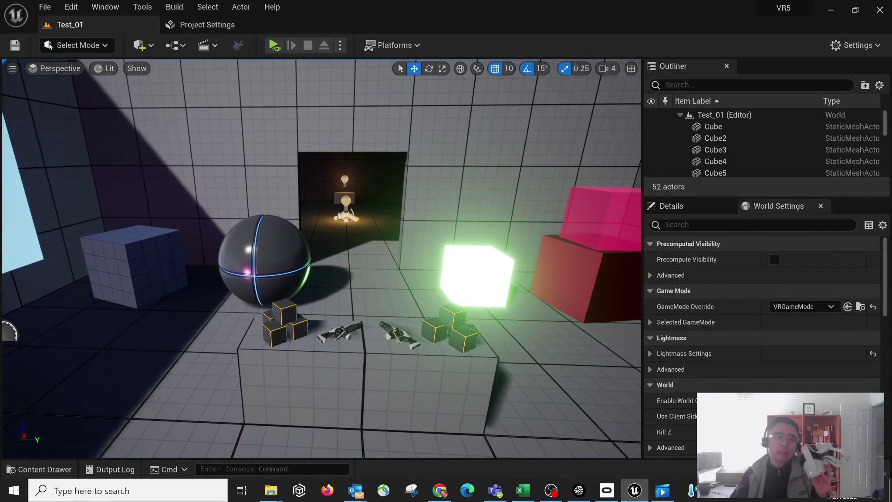
{"action": "right_click_drag", "start_coordinate": [419, 218], "coordinate": [374, 241]}
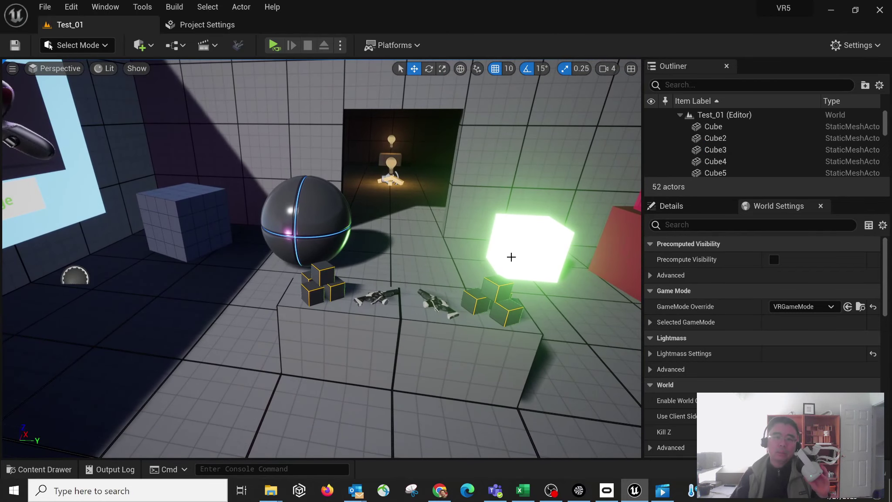
{"action": "right_click_drag", "start_coordinate": [472, 235], "coordinate": [477, 209]}
{"action": "right_click_drag", "start_coordinate": [458, 222], "coordinate": [395, 193]}
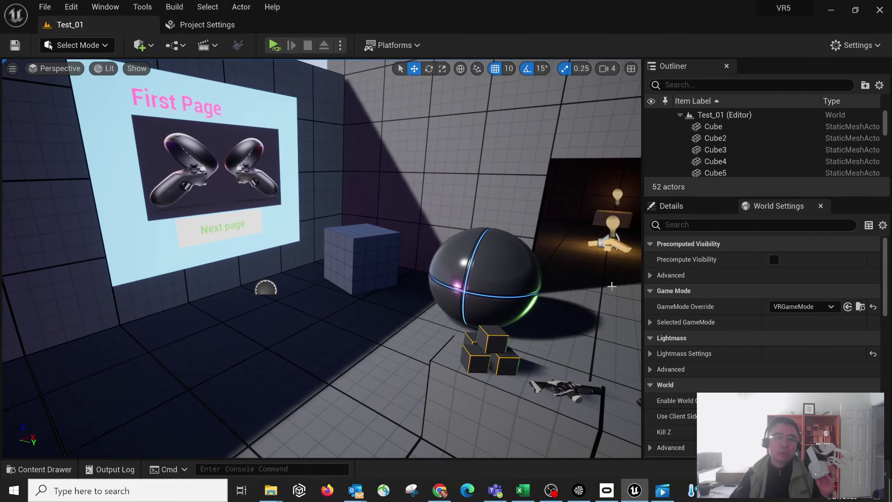
Step: Minimize the Unreal Editor and the Videos folder window, and search for and launch SideQuest
{"action": "left_click", "coordinate": [834, 9]}
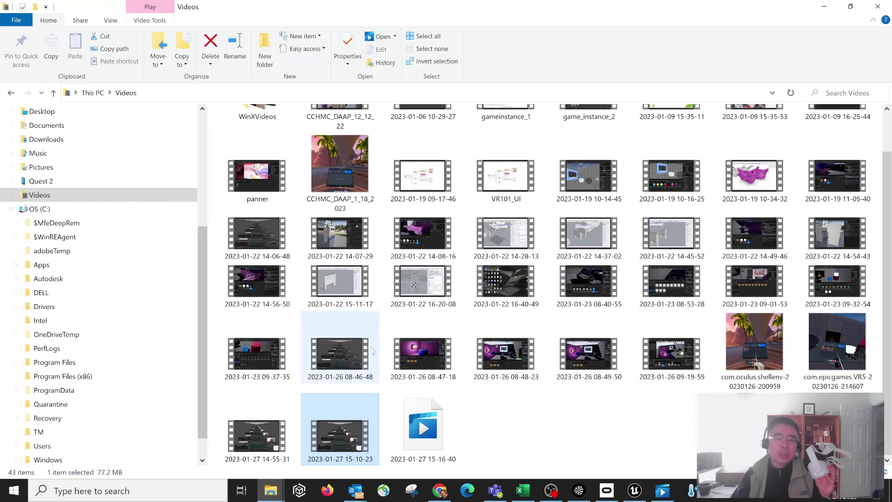
{"action": "left_click", "coordinate": [823, 7]}
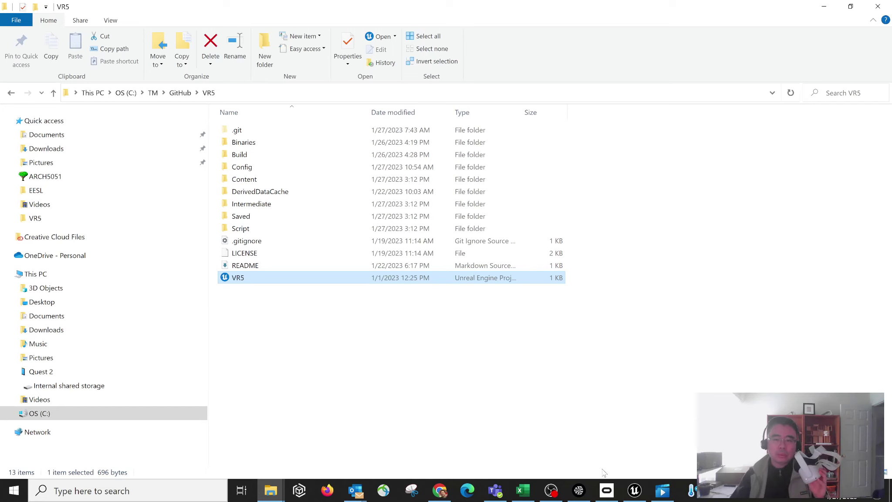
{"action": "left_click", "coordinate": [155, 490]}
{"action": "type", "text": "side"}
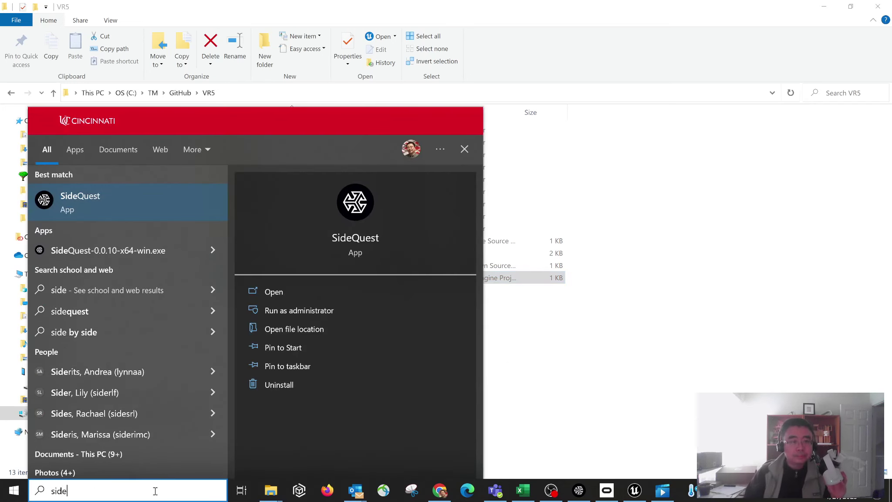
{"action": "key", "text": "Return"}
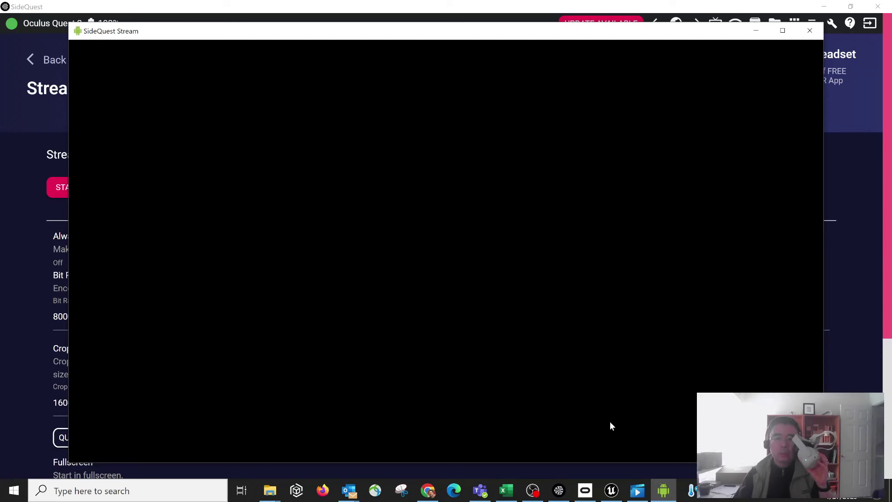
Step: Switch to the Oculus desktop app and close its window
{"action": "mouse_move", "coordinate": [589, 495]}
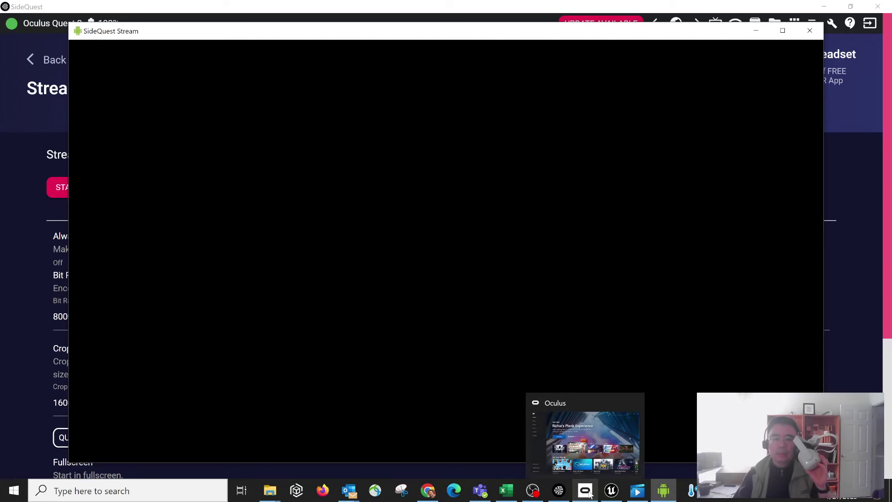
{"action": "left_click", "coordinate": [589, 426]}
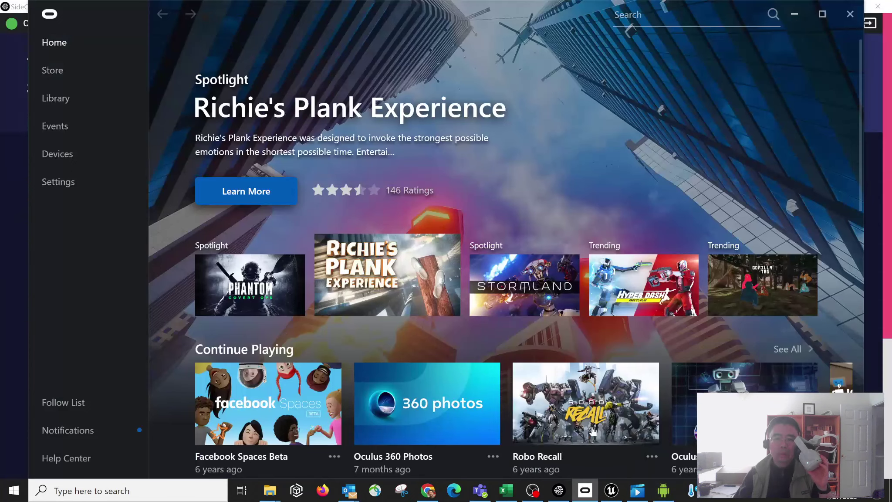
{"action": "left_click", "coordinate": [849, 14]}
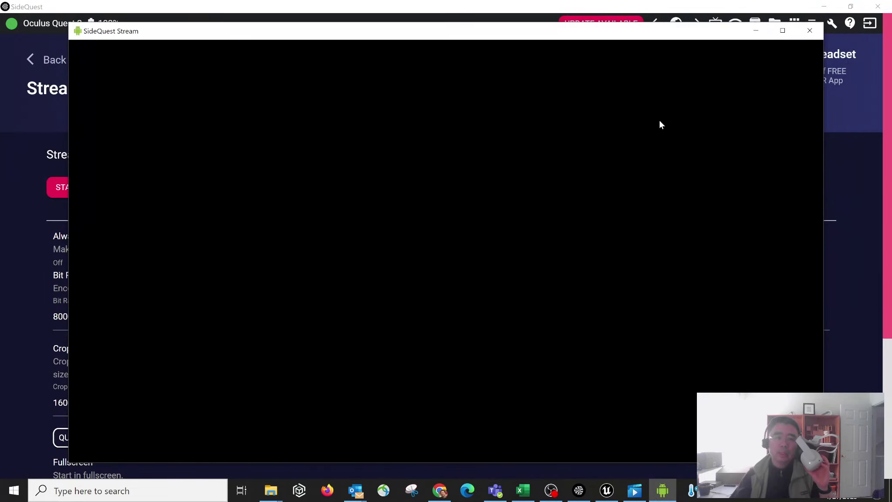
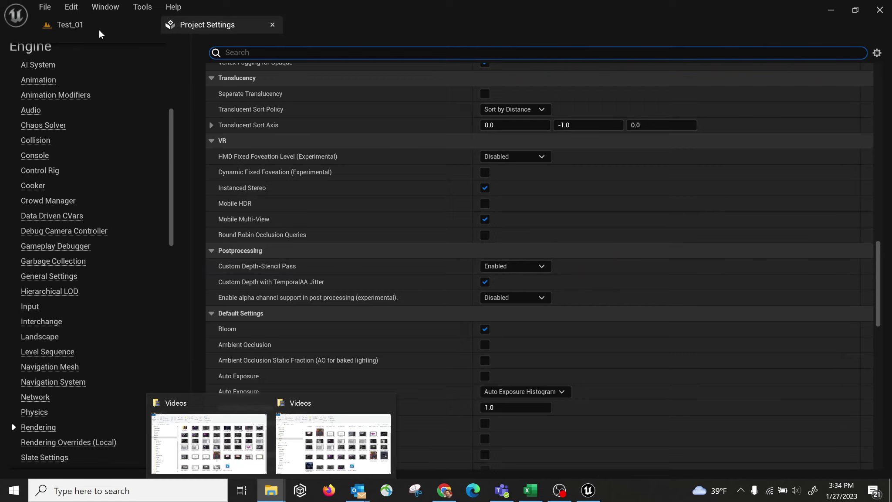
Step: Return to the Test_01 level in Unreal Editor and show the SM_ChamferCube mesh in File Explorer
{"action": "left_click", "coordinate": [99, 27]}
{"action": "left_click", "coordinate": [44, 470]}
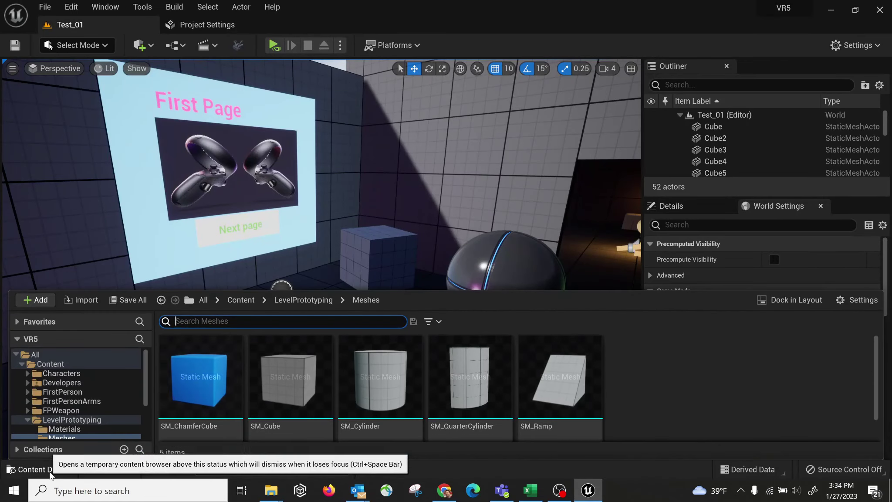
{"action": "left_click", "coordinate": [200, 376]}
{"action": "right_click", "coordinate": [200, 375]}
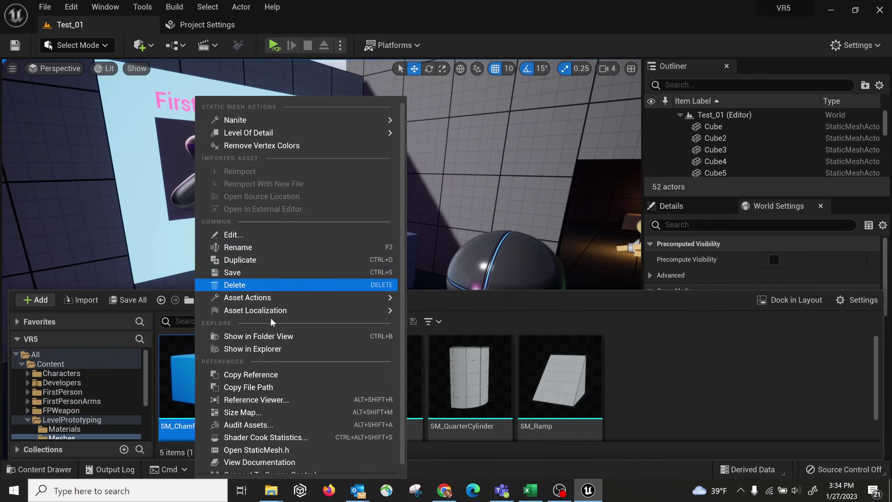
{"action": "left_click", "coordinate": [273, 347]}
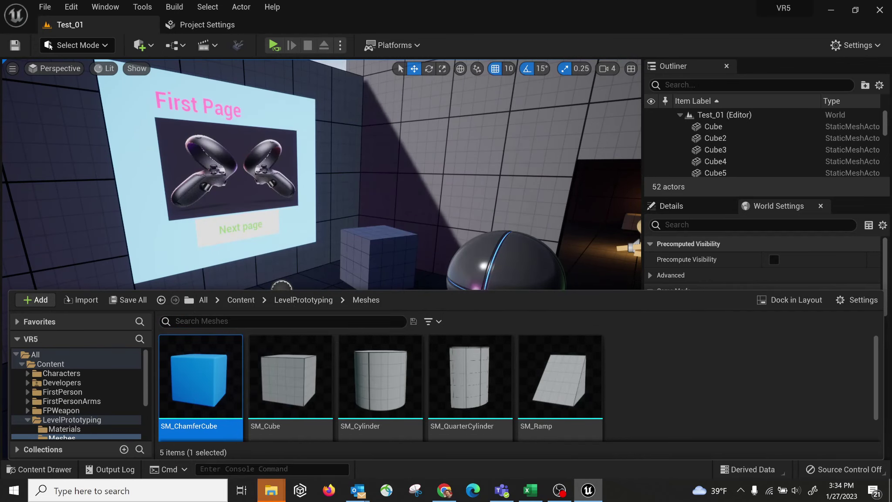
{"action": "left_click", "coordinate": [271, 490]}
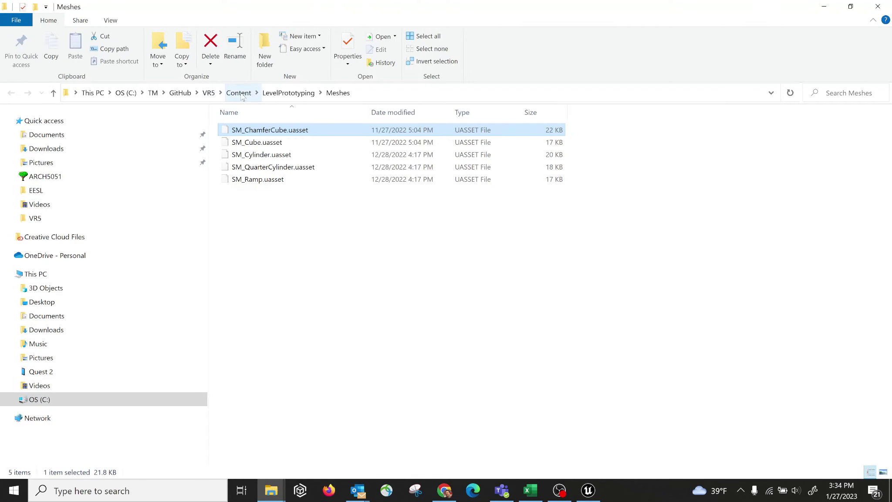
Step: Open DefaultEngine from the VR5 project's Config folder and examine its VR and mobile rendering settings
{"action": "left_click", "coordinate": [208, 93]}
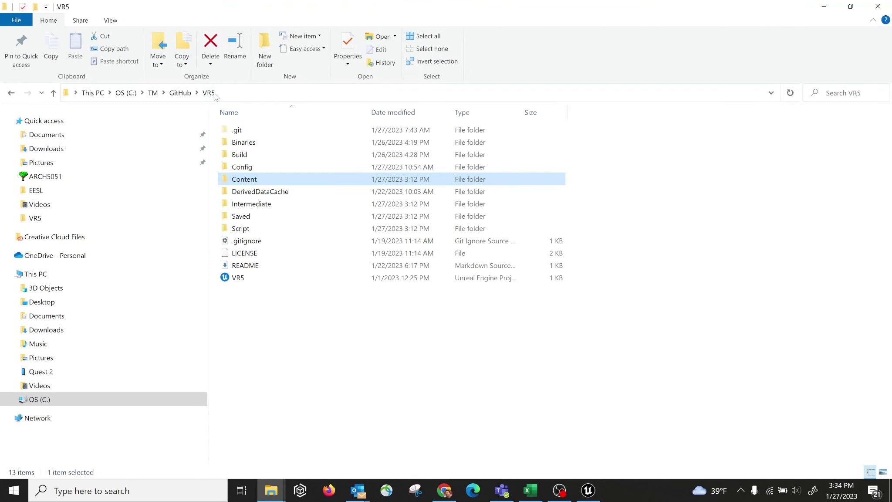
{"action": "double_click", "coordinate": [266, 169]}
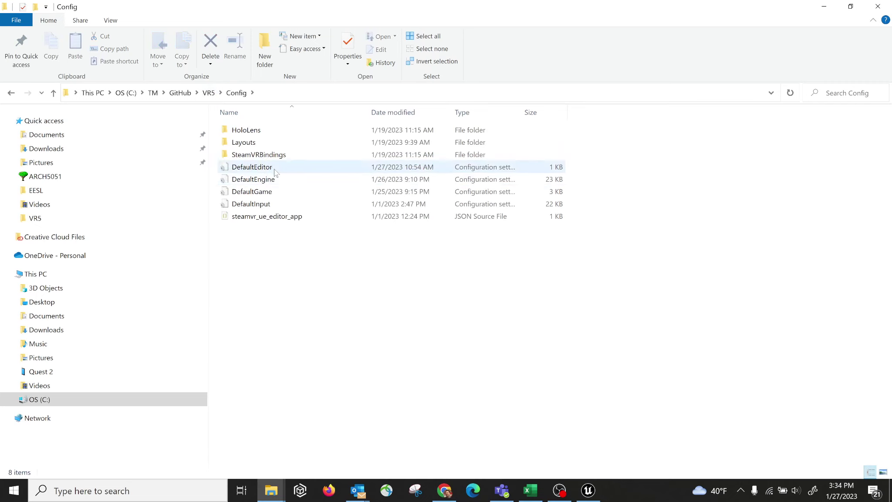
{"action": "double_click", "coordinate": [261, 179]}
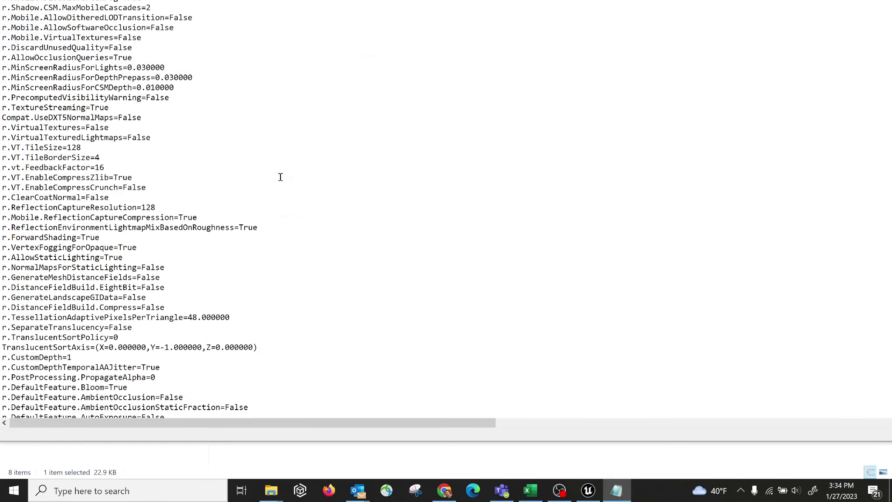
{"action": "scroll", "coordinate": [160, 216], "scroll_direction": "down", "scroll_amount": 17}
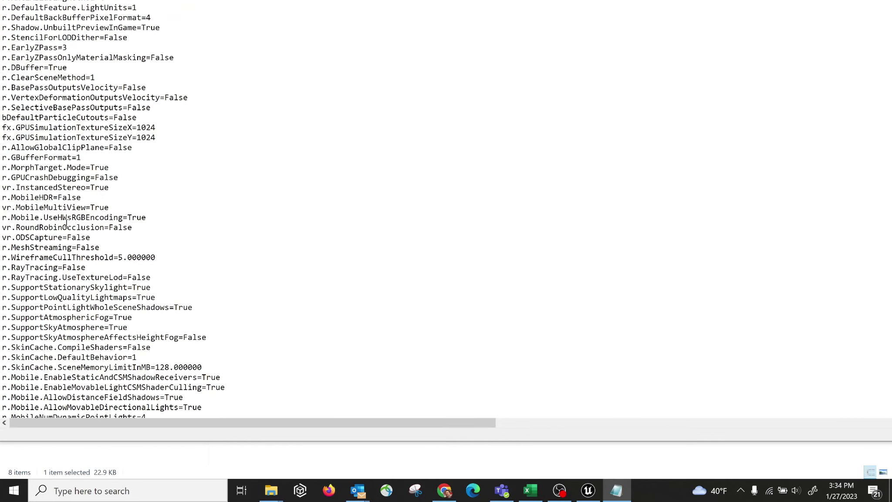
Step: Highlight the MobileHDR, MobileMultiView and InstancedStereo lines in DefaultEngine for review, and close the file
{"action": "left_click_drag", "start_coordinate": [11, 197], "coordinate": [133, 206]}
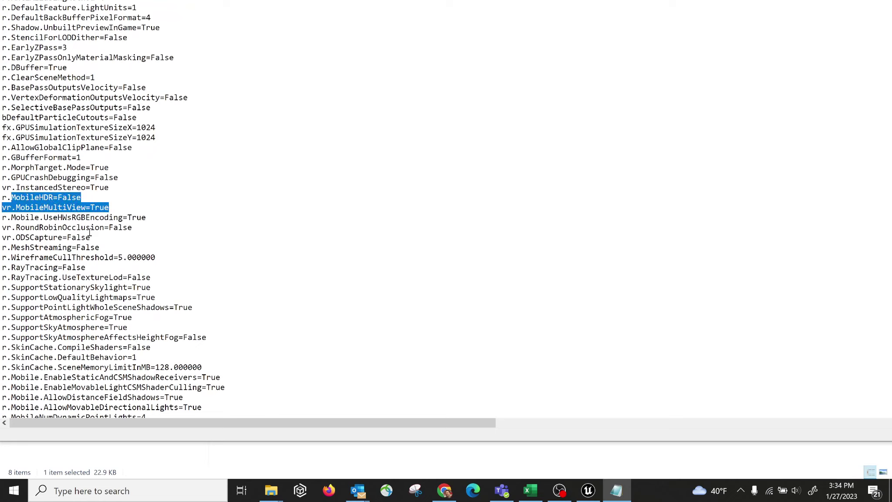
{"action": "left_click", "coordinate": [43, 204]}
{"action": "left_click_drag", "start_coordinate": [35, 198], "coordinate": [112, 210]}
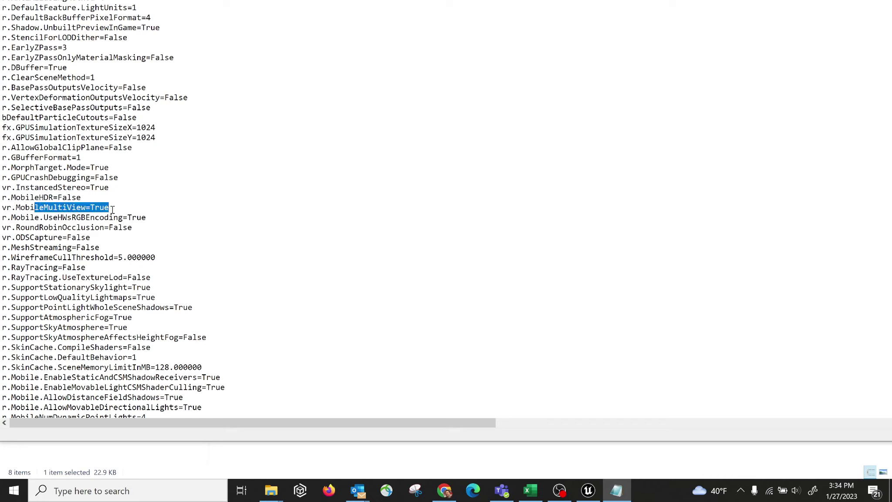
{"action": "left_click_drag", "start_coordinate": [45, 188], "coordinate": [110, 188]}
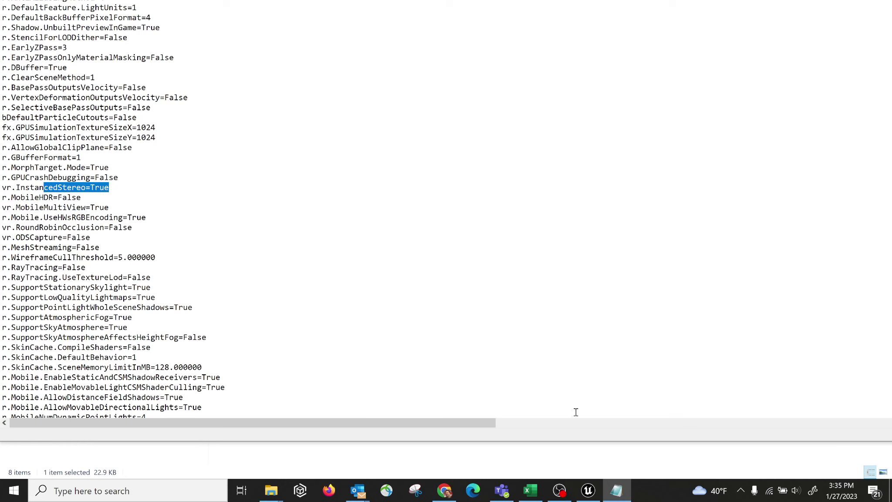
{"action": "right_click", "coordinate": [616, 491]}
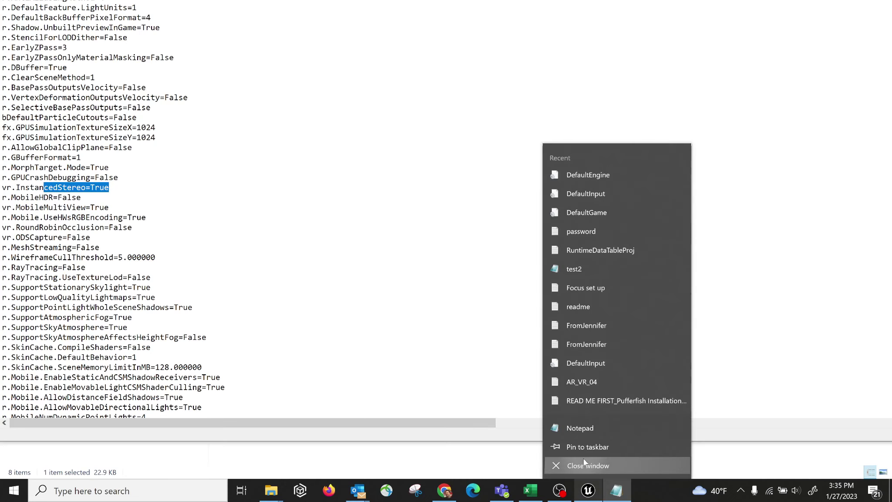
{"action": "left_click", "coordinate": [584, 464]}
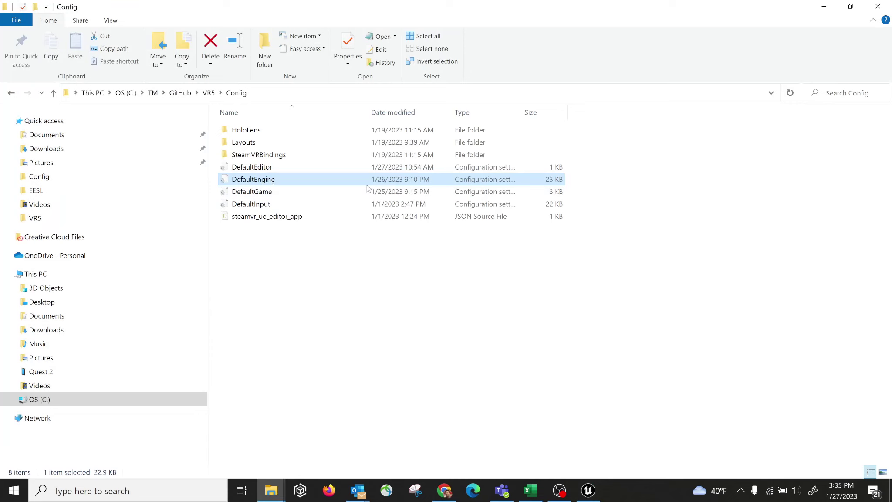
Step: Open DefaultInput from the Config folder, look over its axis configuration entries, and close the file
{"action": "left_click", "coordinate": [261, 205]}
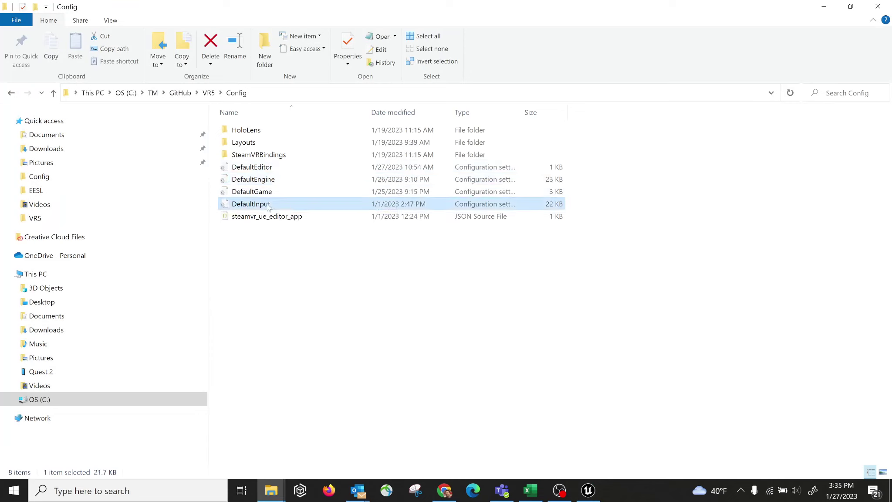
{"action": "double_click", "coordinate": [261, 204]}
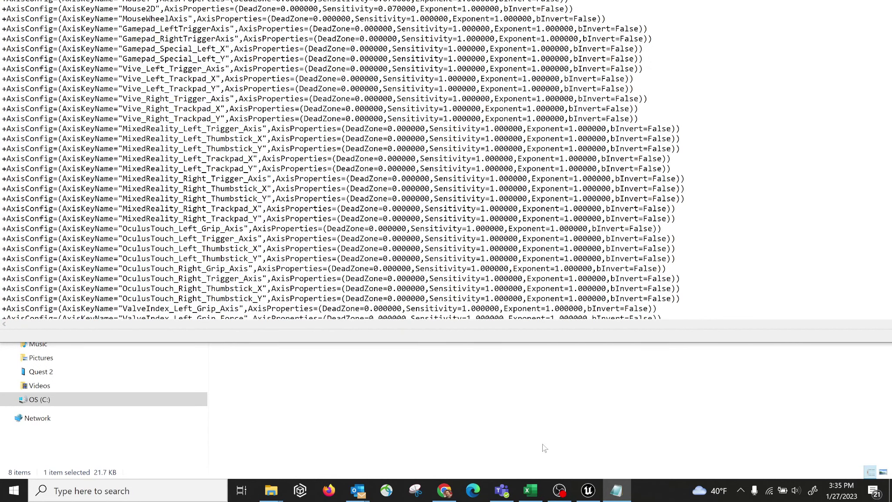
{"action": "right_click", "coordinate": [613, 488]}
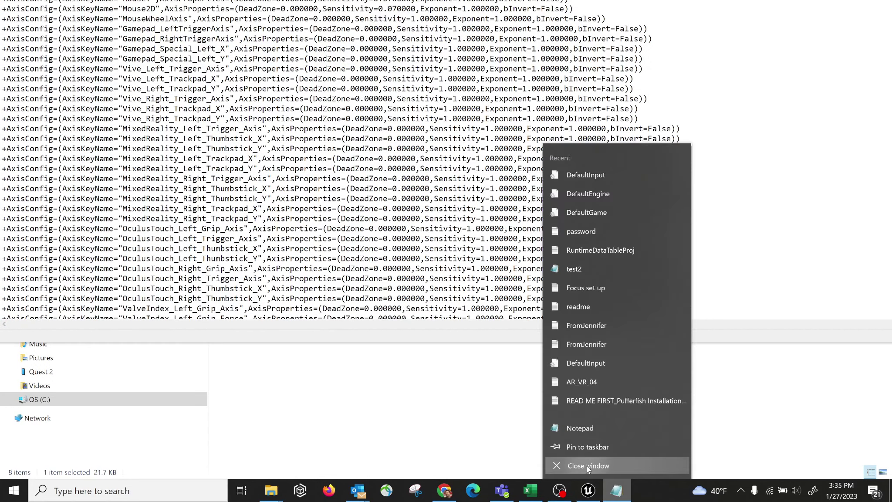
{"action": "left_click", "coordinate": [586, 465]}
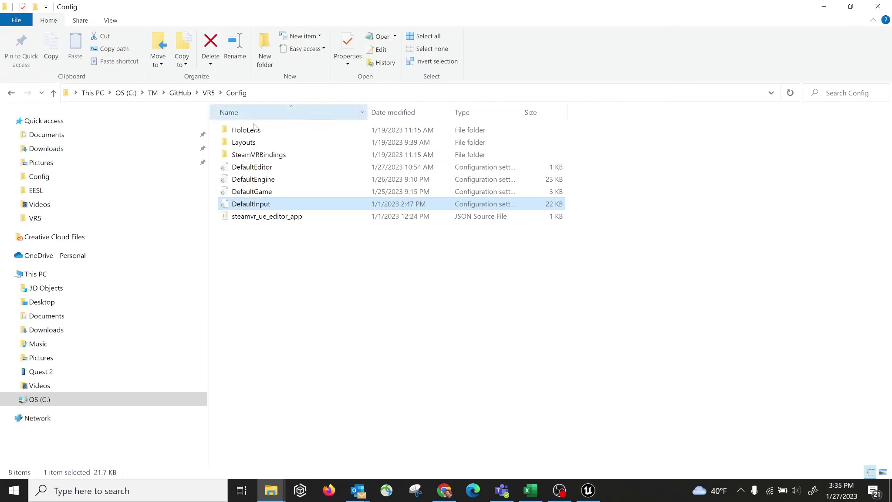
Step: Switch to Chrome and review the Unreal VR best practices page from the project settings through the VR content considerations
{"action": "left_click", "coordinate": [587, 489]}
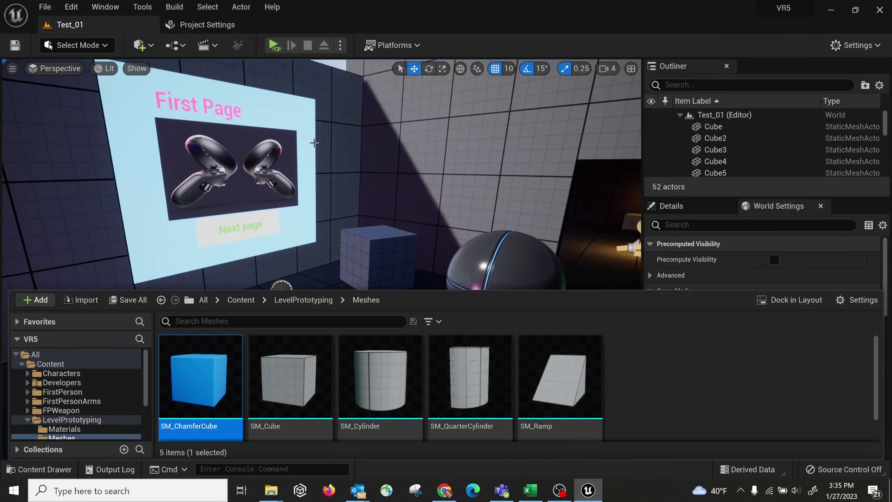
{"action": "left_click", "coordinate": [444, 489]}
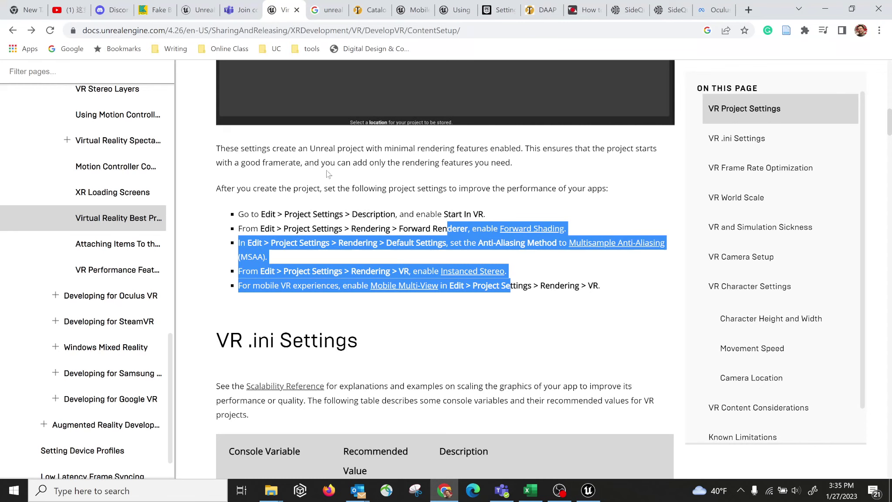
{"action": "left_click", "coordinate": [518, 311]}
{"action": "scroll", "coordinate": [517, 312], "scroll_direction": "down", "scroll_amount": 2}
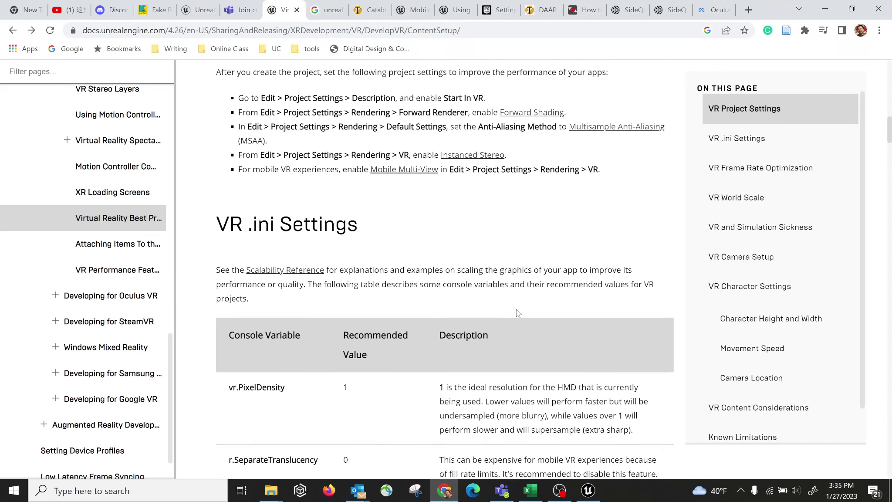
{"action": "scroll", "coordinate": [493, 248], "scroll_direction": "down", "scroll_amount": 2}
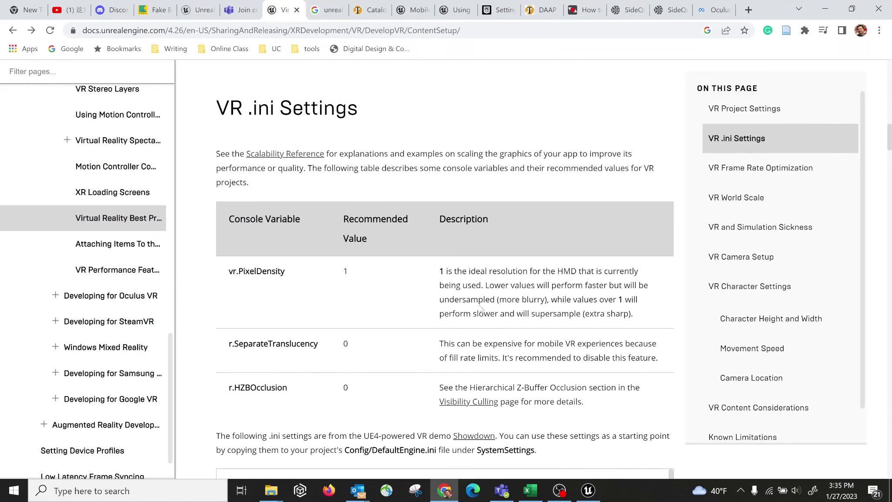
{"action": "scroll", "coordinate": [479, 307], "scroll_direction": "down", "scroll_amount": 15}
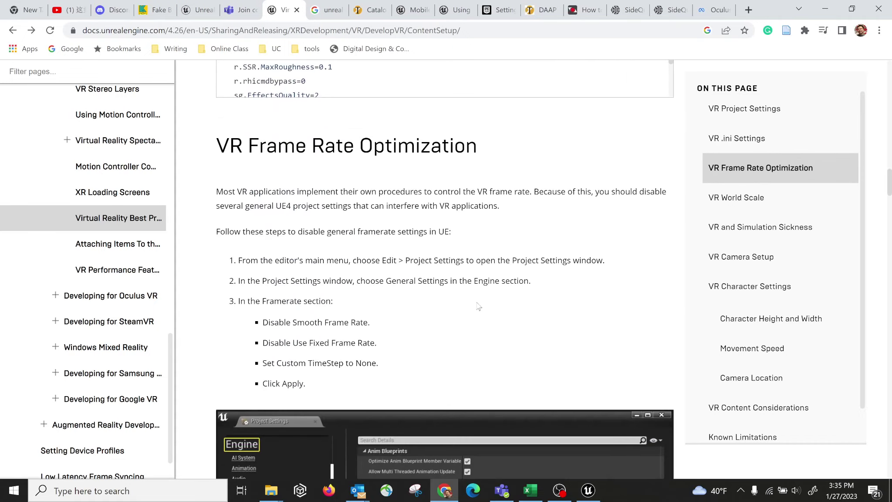
{"action": "scroll", "coordinate": [440, 249], "scroll_direction": "down", "scroll_amount": 4}
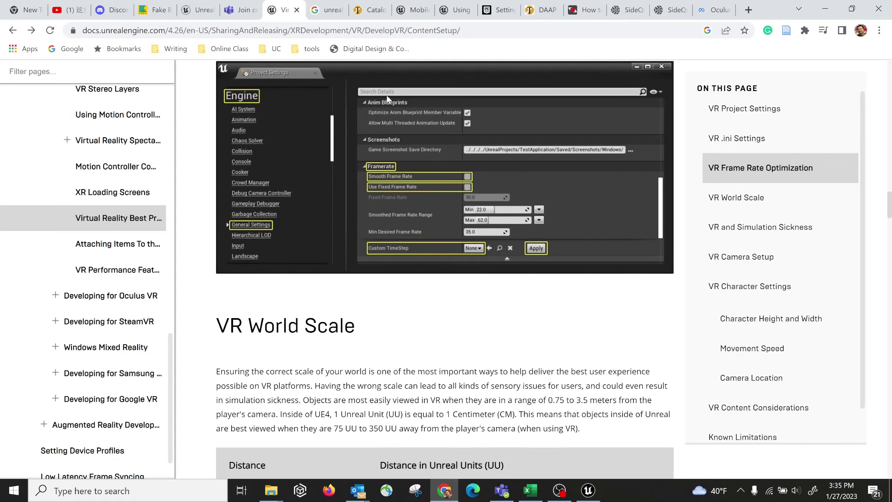
{"action": "scroll", "coordinate": [516, 324], "scroll_direction": "down", "scroll_amount": 14}
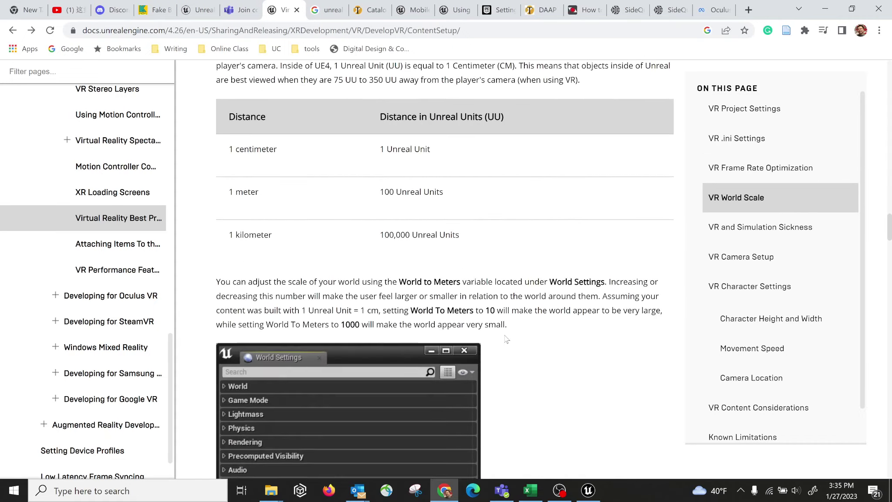
{"action": "scroll", "coordinate": [506, 339], "scroll_direction": "down", "scroll_amount": 12}
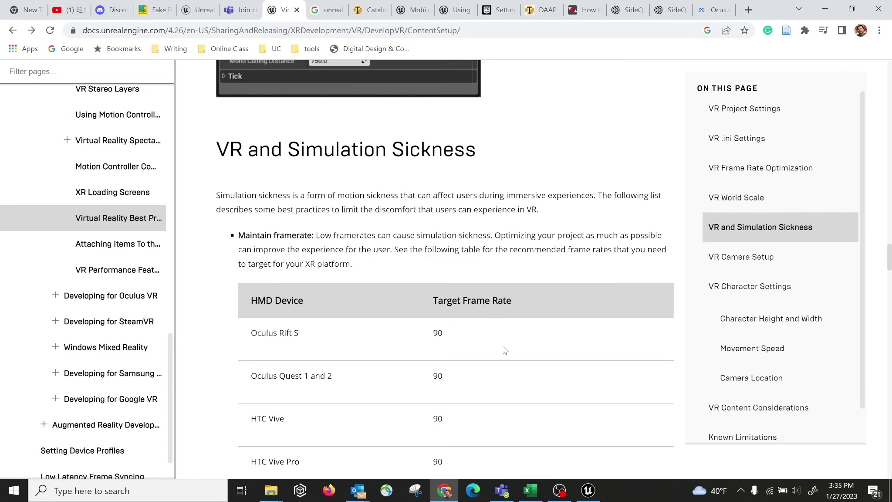
{"action": "scroll", "coordinate": [504, 346], "scroll_direction": "down", "scroll_amount": 13}
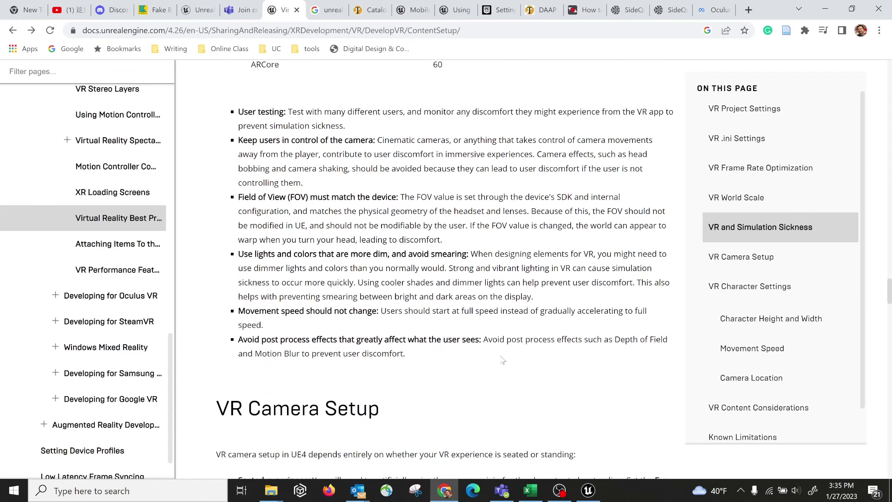
{"action": "scroll", "coordinate": [503, 362], "scroll_direction": "down", "scroll_amount": 20}
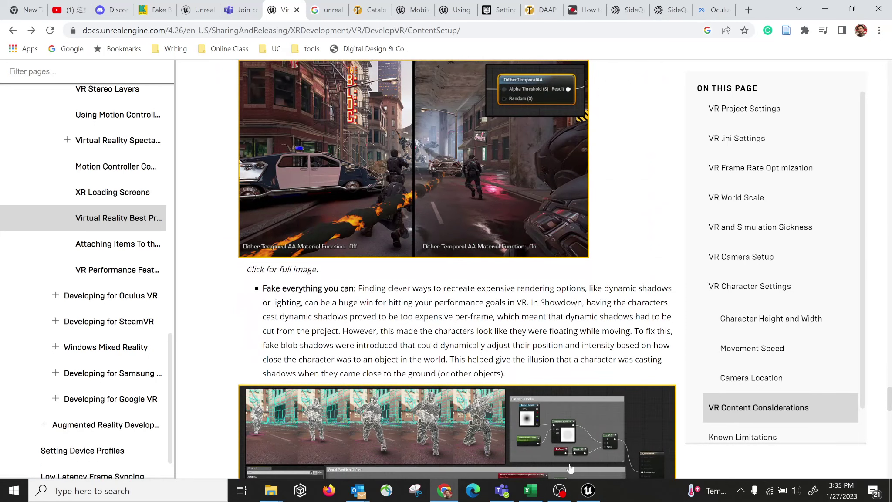
Step: Return to the Unreal Editor's Project Settings and examine the VR, Translucency and Forward Renderer options under Rendering
{"action": "left_click", "coordinate": [587, 490]}
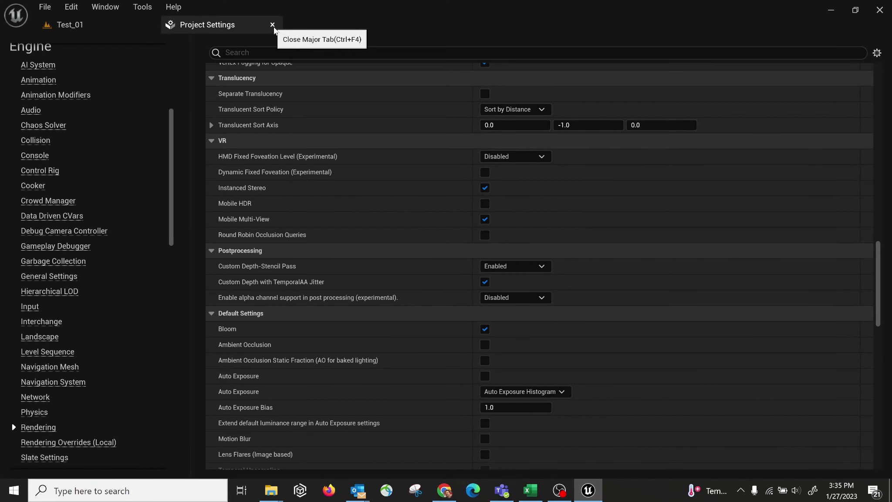
{"action": "scroll", "coordinate": [475, 259], "scroll_direction": "up", "scroll_amount": 2}
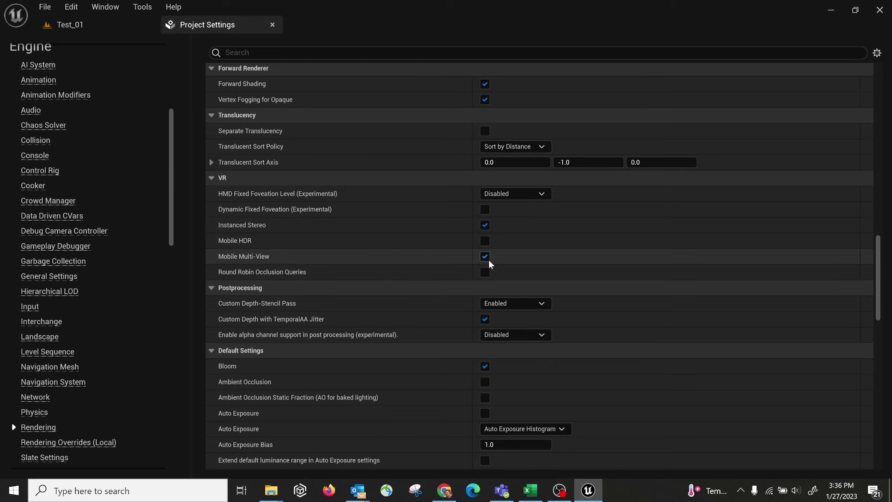
{"action": "scroll", "coordinate": [399, 295], "scroll_direction": "up", "scroll_amount": 1}
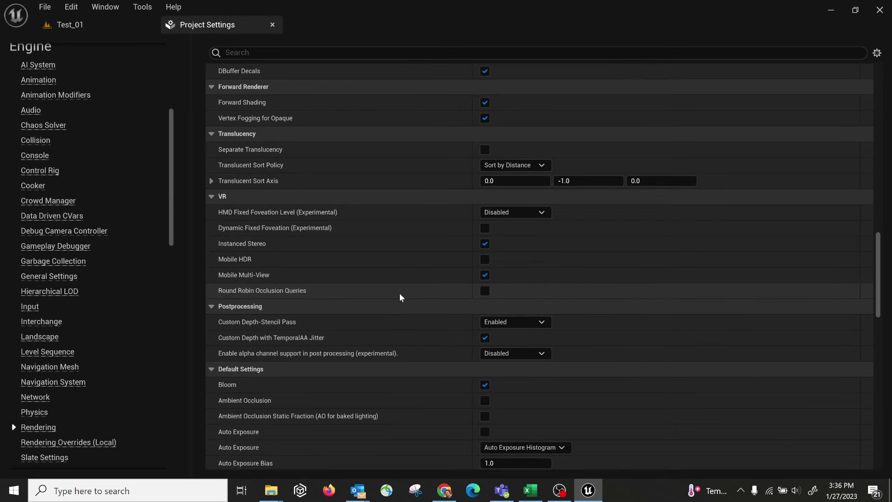
{"action": "scroll", "coordinate": [400, 294], "scroll_direction": "up", "scroll_amount": 4}
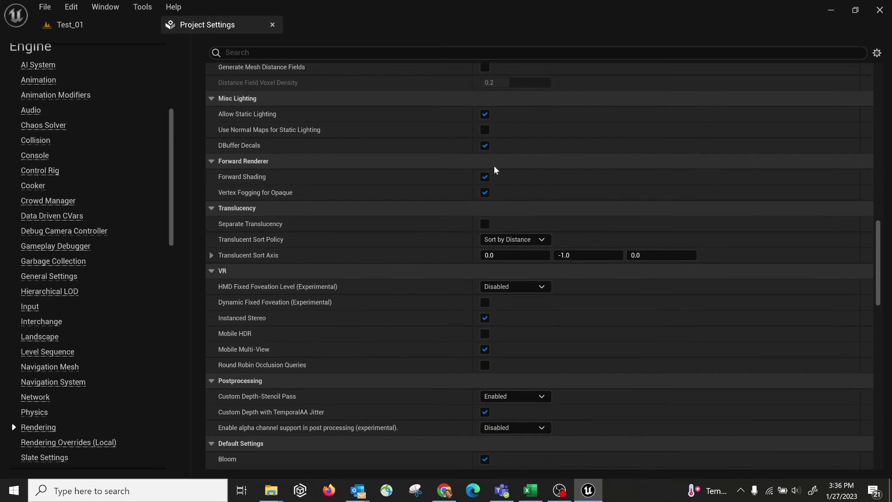
Step: Switch to the UE_rendering_setting workbook in Excel and go through the Forward Rendering, instance Stereo, Multi-View, Mobile HDR and Performance headings
{"action": "left_click", "coordinate": [530, 491]}
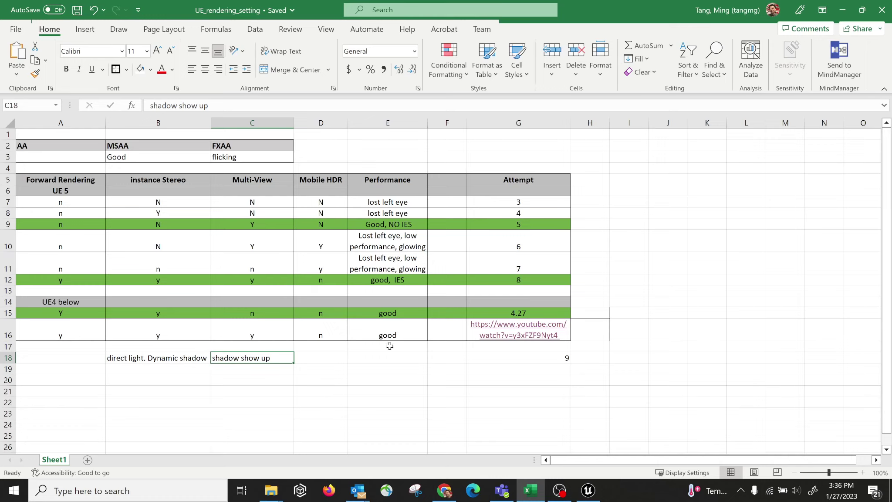
{"action": "left_click", "coordinate": [76, 182]}
{"action": "left_click", "coordinate": [150, 186]}
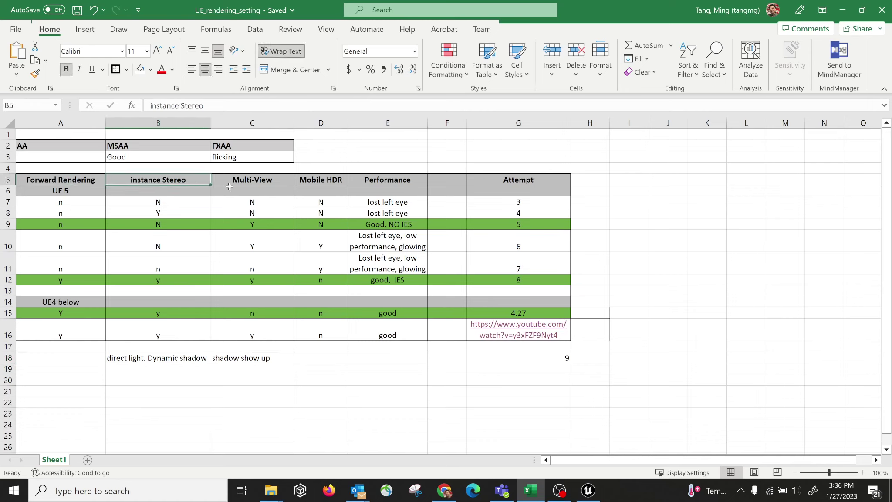
{"action": "left_click", "coordinate": [262, 179]}
{"action": "left_click", "coordinate": [333, 183]}
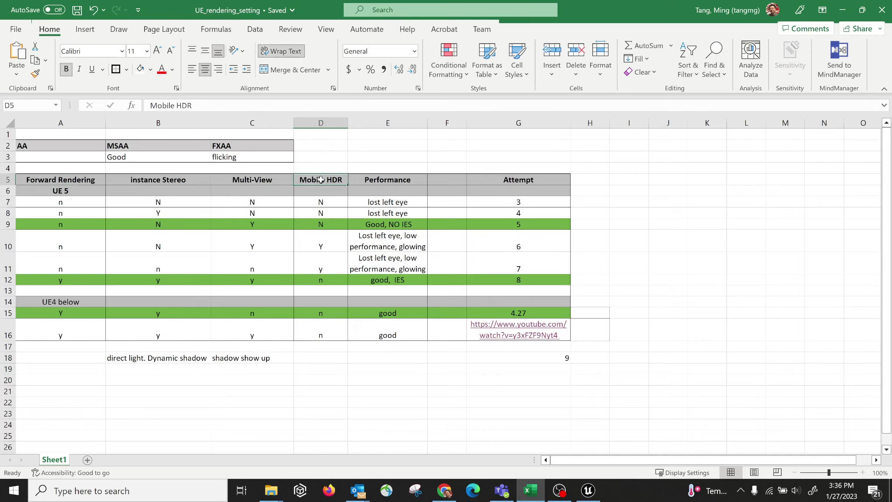
{"action": "left_click", "coordinate": [397, 179]}
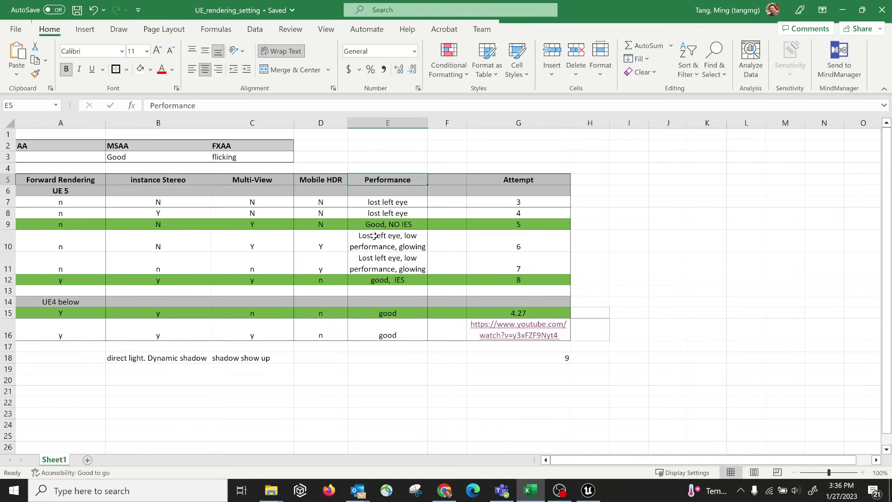
Step: Examine the UE 5 test results for attempts 3 and 5, including attempt 5's Forward Rendering, Multi-View and Performance cells
{"action": "left_click", "coordinate": [260, 204]}
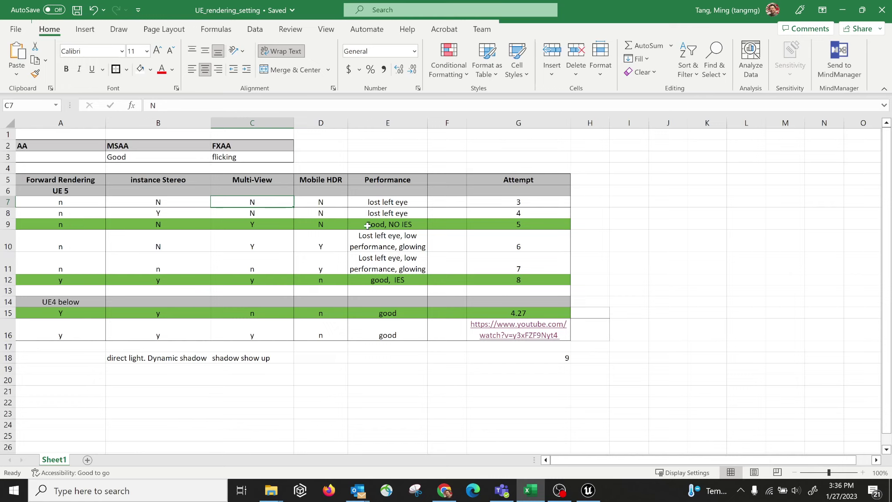
{"action": "left_click", "coordinate": [73, 225]}
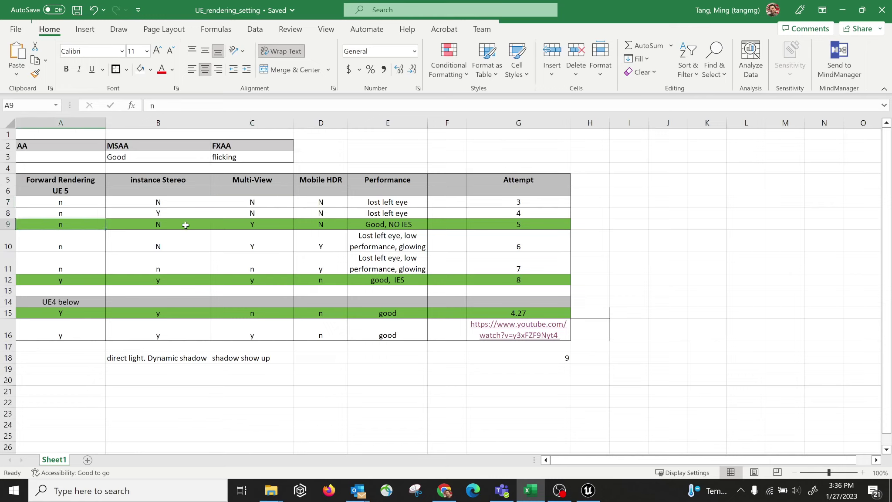
{"action": "left_click", "coordinate": [260, 227]}
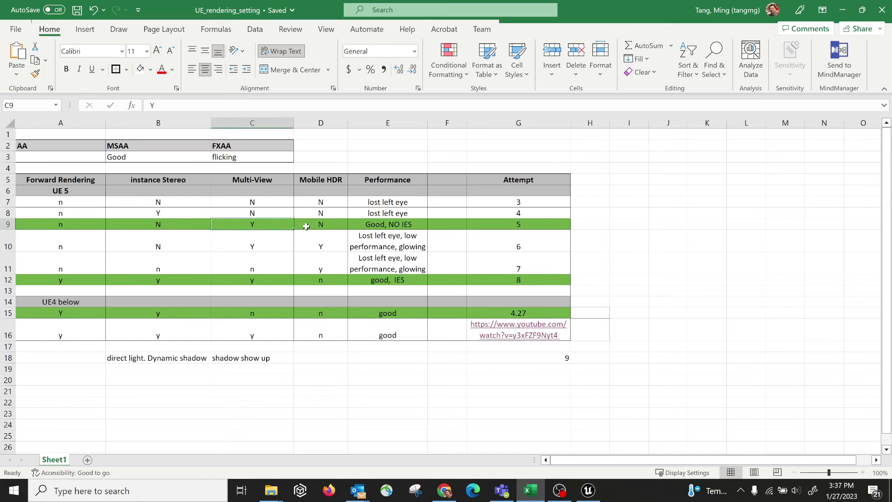
{"action": "left_click", "coordinate": [392, 225]}
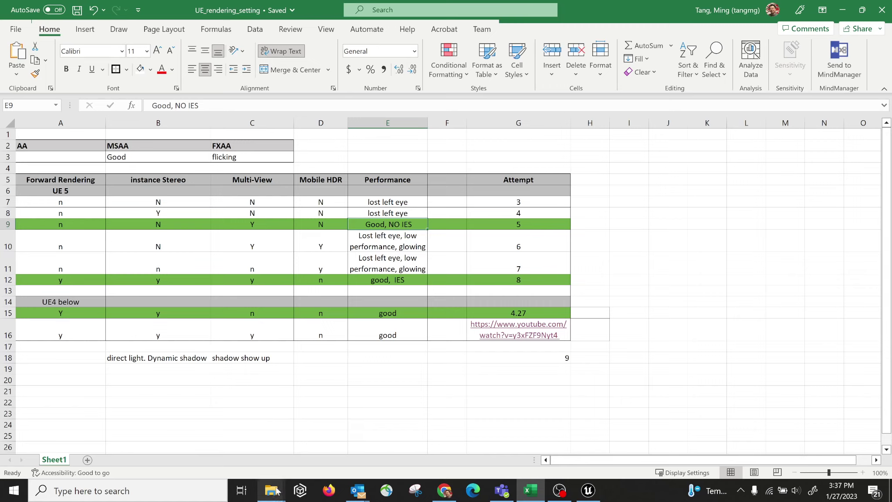
{"action": "mouse_move", "coordinate": [270, 490]}
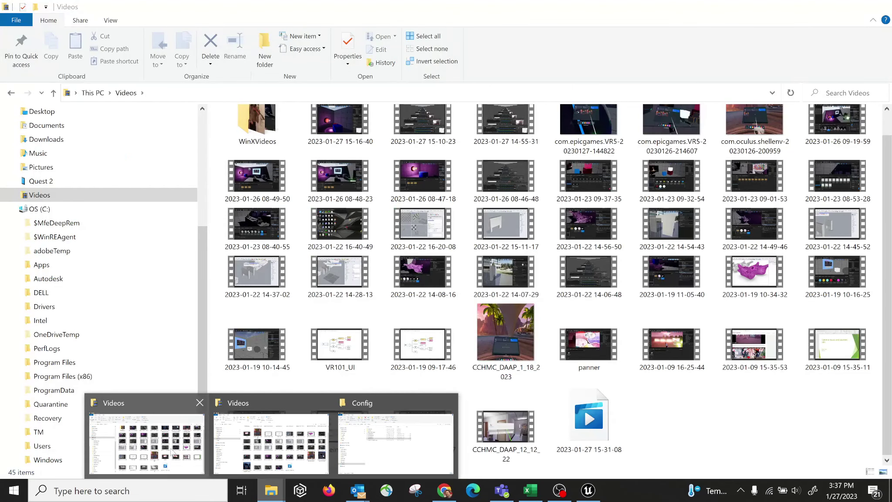
{"action": "left_click", "coordinate": [172, 453]}
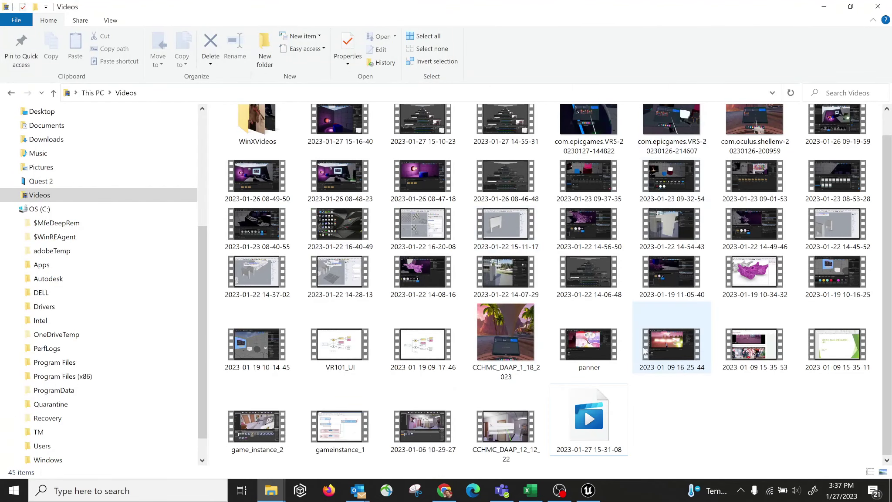
{"action": "scroll", "coordinate": [645, 350], "scroll_direction": "up", "scroll_amount": 2}
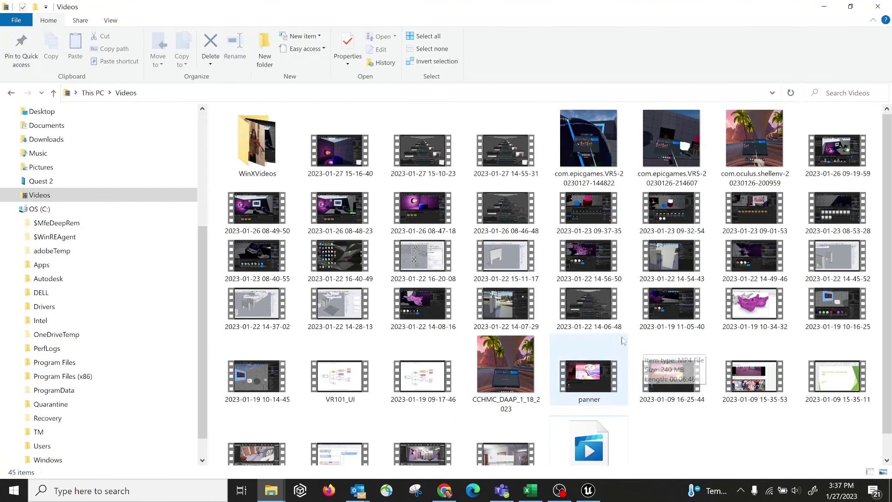
{"action": "double_click", "coordinate": [735, 152]}
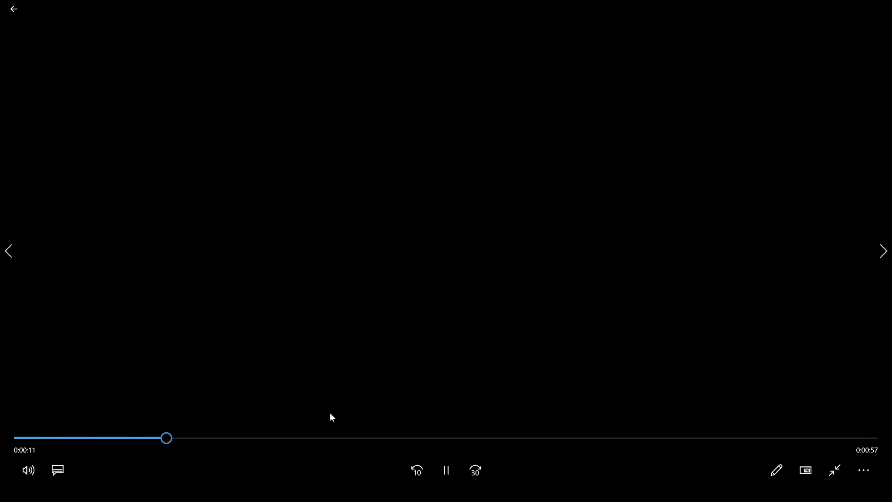
{"action": "left_click", "coordinate": [299, 438]}
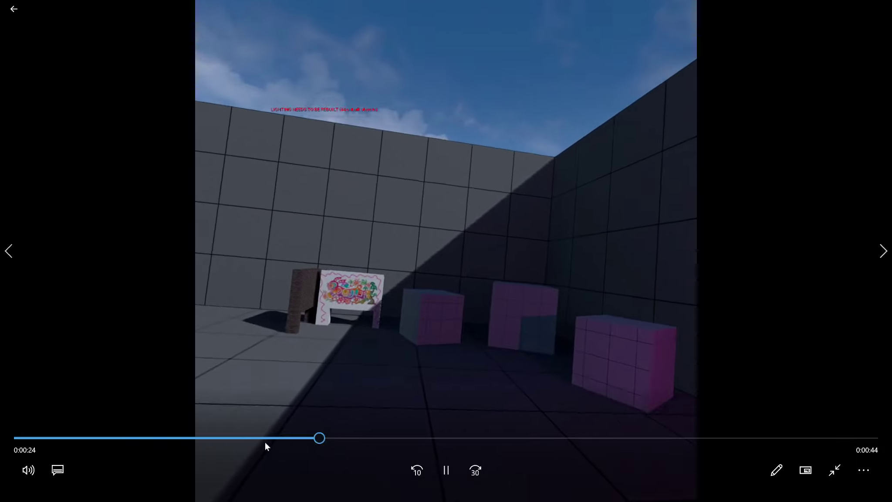
{"action": "left_click", "coordinate": [250, 438]}
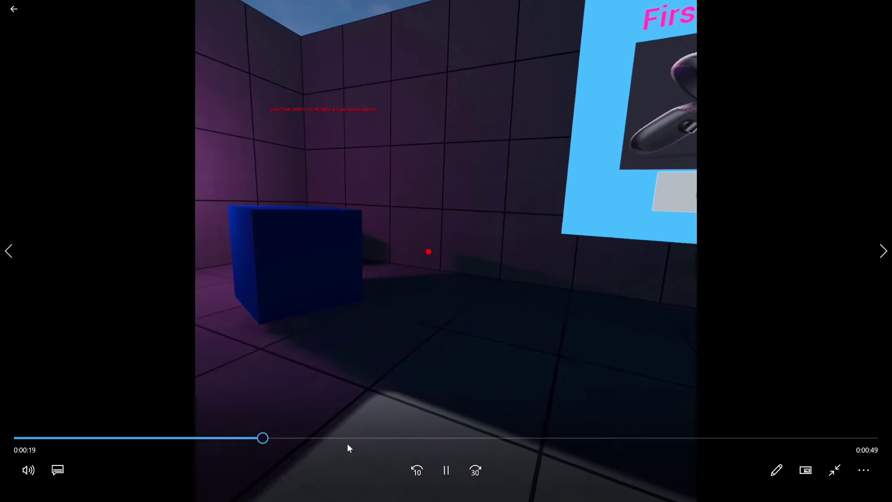
{"action": "left_click", "coordinate": [447, 470]}
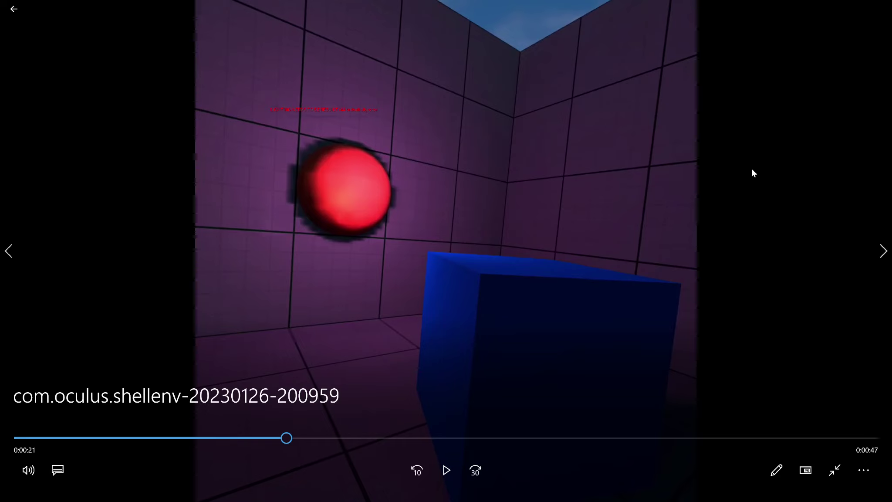
{"action": "left_click_drag", "start_coordinate": [314, 438], "coordinate": [320, 421]}
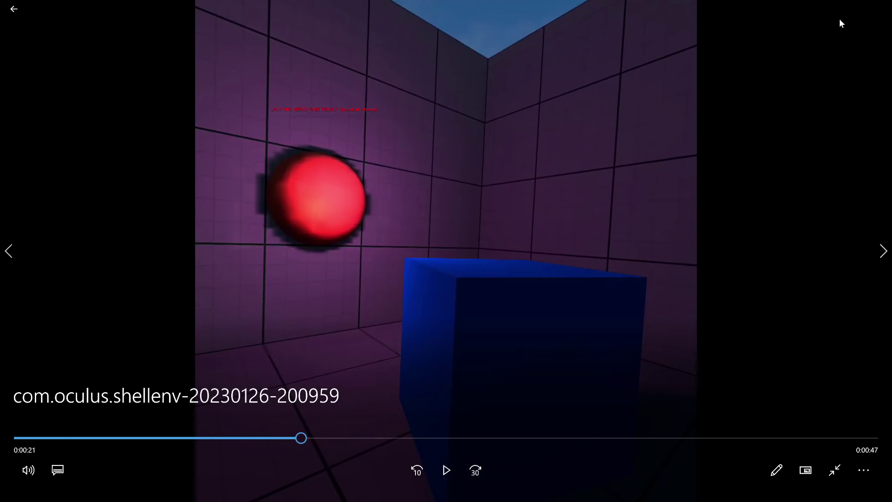
{"action": "left_click", "coordinate": [876, 9]}
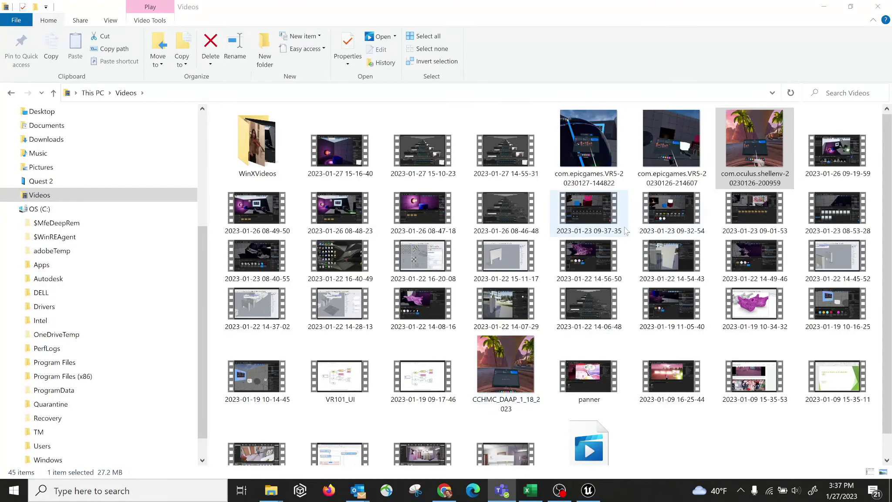
{"action": "double_click", "coordinate": [667, 130]}
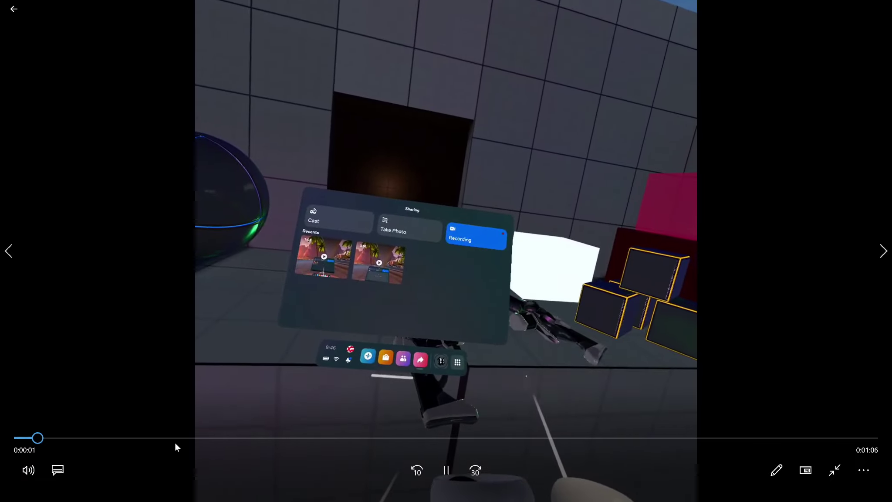
{"action": "left_click", "coordinate": [175, 440]}
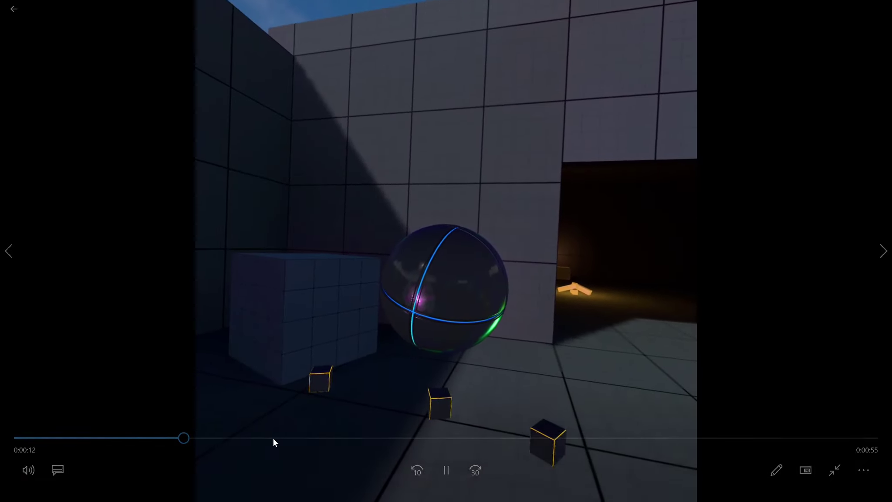
{"action": "left_click", "coordinate": [273, 438]}
{"action": "left_click", "coordinate": [378, 438]}
{"action": "left_click", "coordinate": [329, 438]}
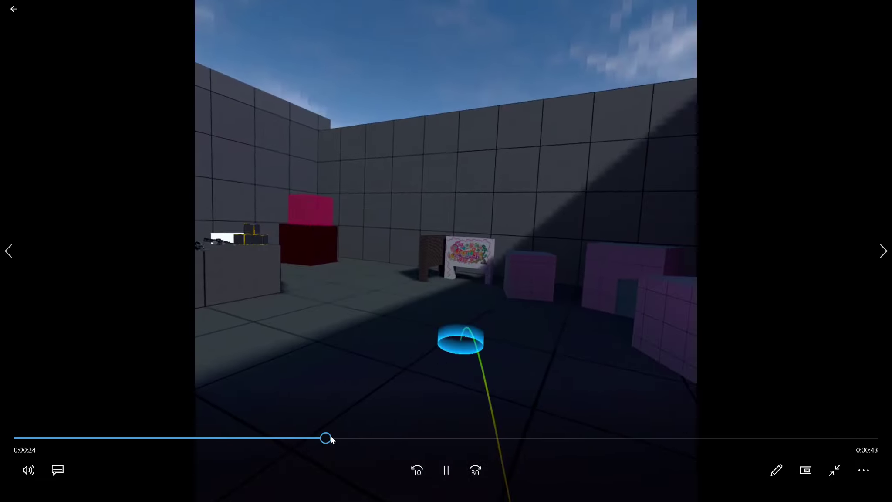
{"action": "left_click", "coordinate": [283, 437]}
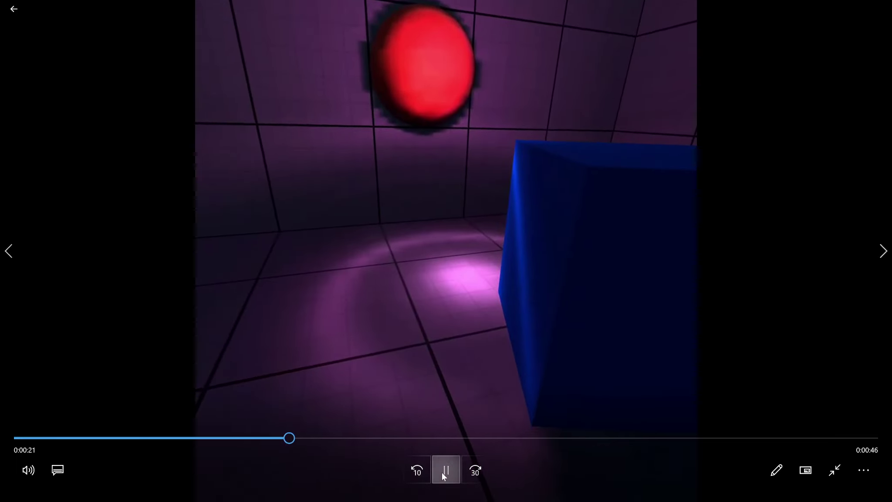
{"action": "left_click", "coordinate": [445, 470]}
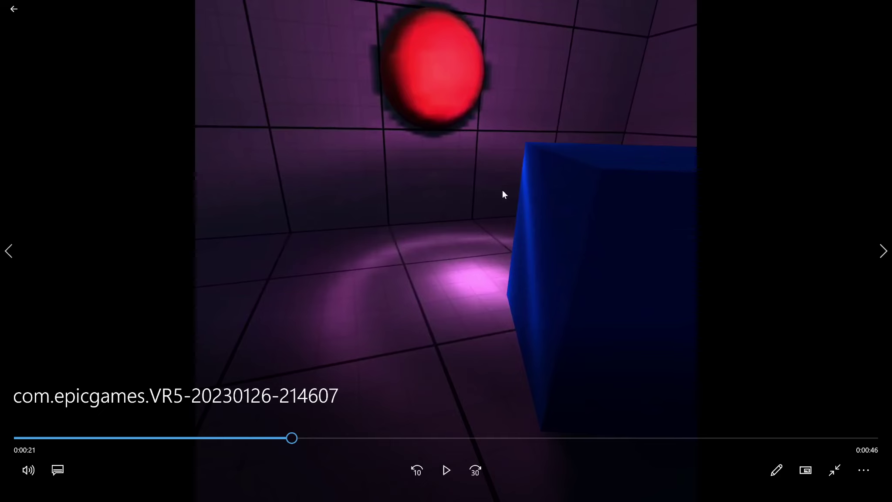
Step: Jump through the rest of the paused recording, including the painted panel, First Page panel and glossy ball scenes, and close the player
{"action": "left_click", "coordinate": [373, 439]}
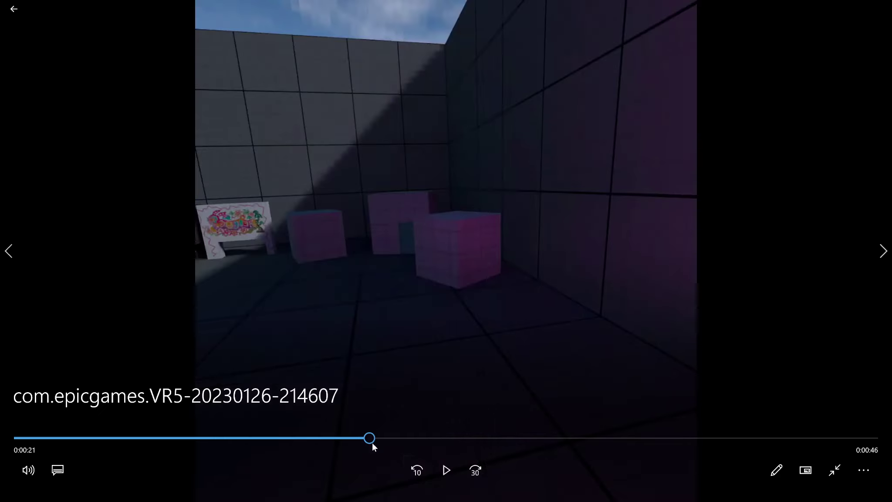
{"action": "left_click", "coordinate": [437, 438]}
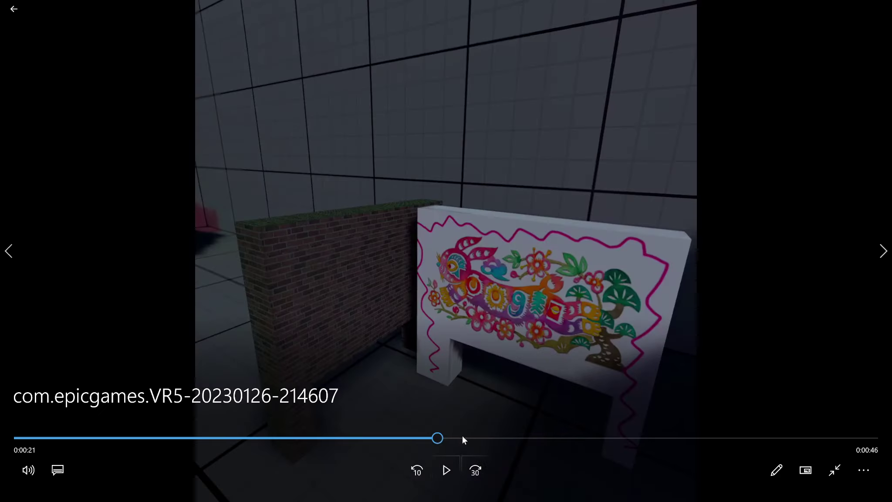
{"action": "left_click", "coordinate": [463, 438]}
{"action": "left_click", "coordinate": [523, 438]}
{"action": "left_click", "coordinate": [540, 438]}
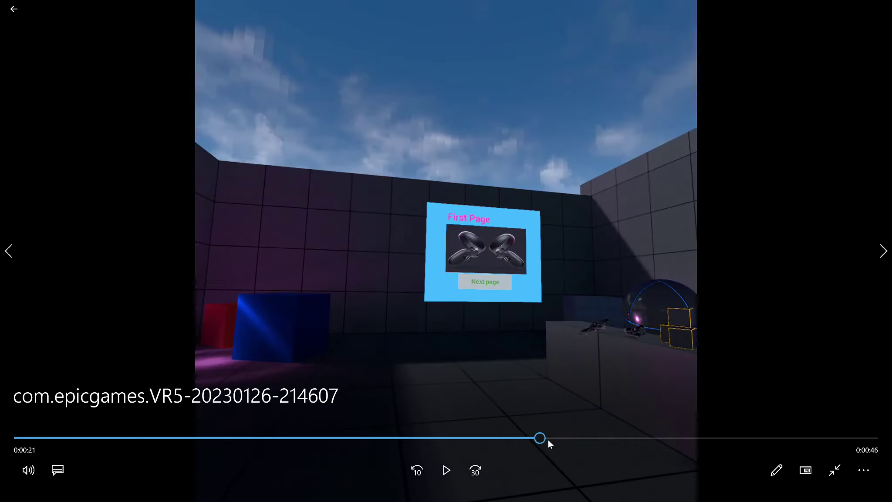
{"action": "left_click", "coordinate": [572, 438]}
{"action": "left_click", "coordinate": [596, 438]}
{"action": "left_click", "coordinate": [634, 438]}
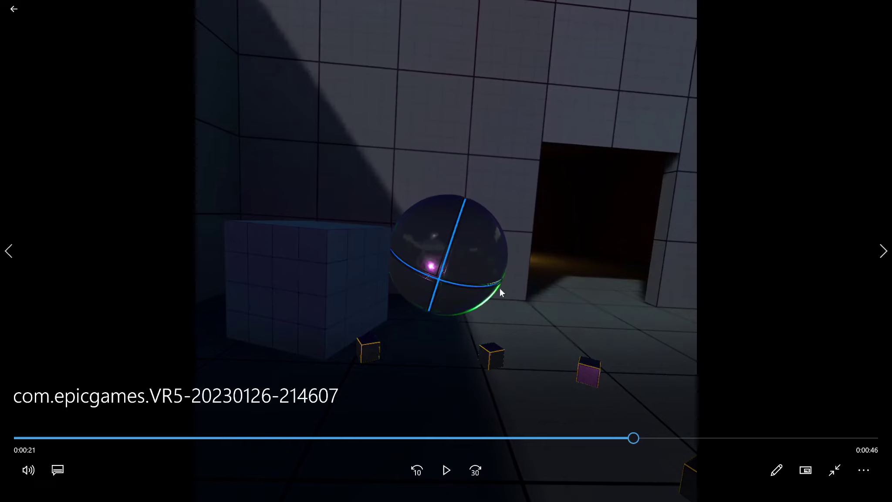
{"action": "left_click", "coordinate": [879, 12]}
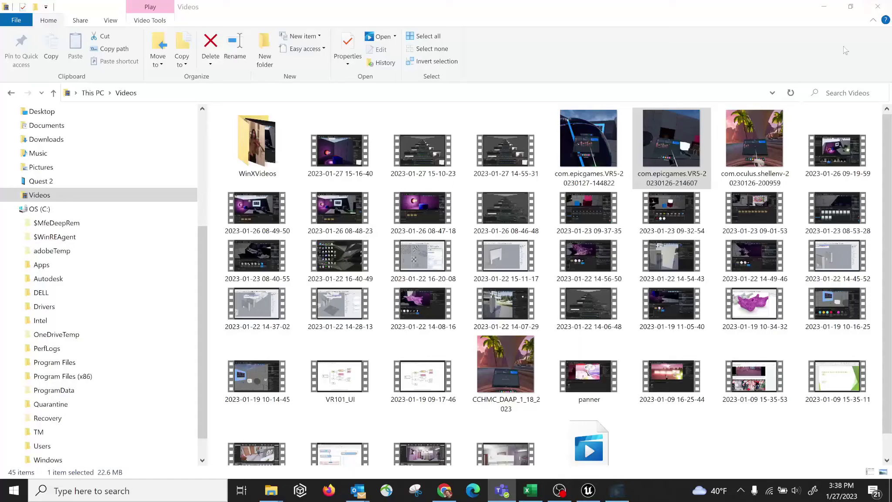
Step: Switch to the Test_01 level in the Unreal Editor and select the DirectionalLight above the First Page panel
{"action": "left_click", "coordinate": [588, 490]}
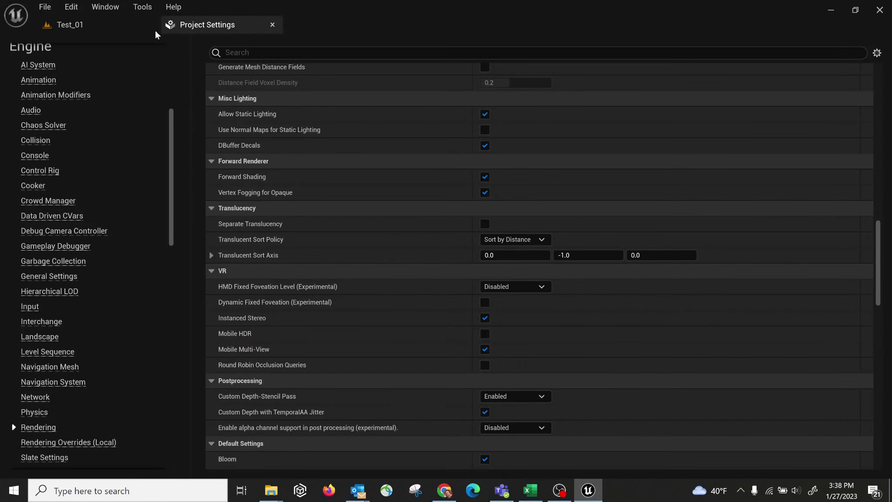
{"action": "left_click", "coordinate": [83, 25]}
{"action": "right_click_drag", "start_coordinate": [418, 196], "coordinate": [348, 98]}
{"action": "left_click", "coordinate": [467, 159]}
{"action": "right_click_drag", "start_coordinate": [468, 159], "coordinate": [518, 213]}
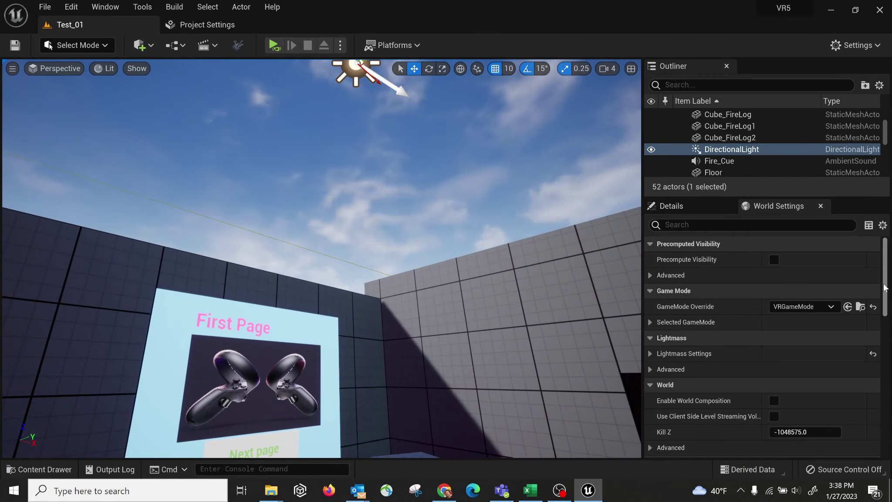
Step: Examine the DirectionalLight's details from its Light properties down to Cascaded Shadow Maps
{"action": "scroll", "coordinate": [866, 330], "scroll_direction": "down", "scroll_amount": 4}
{"action": "scroll", "coordinate": [818, 365], "scroll_direction": "up", "scroll_amount": 4}
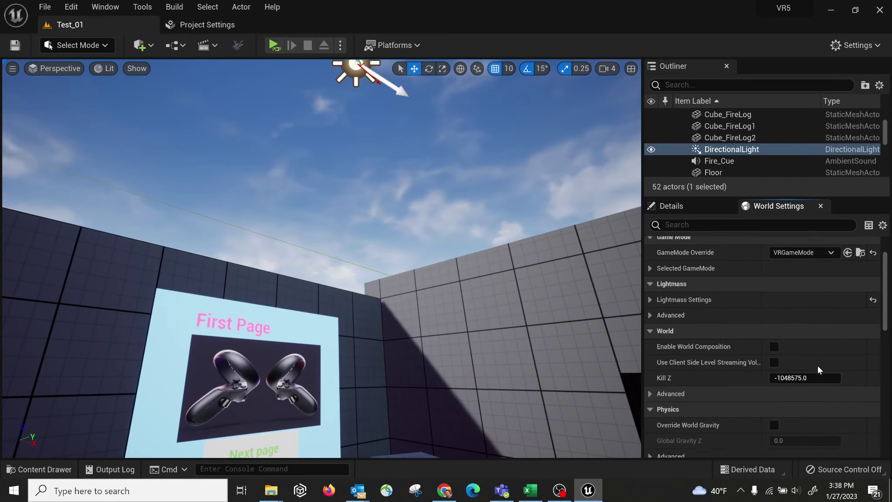
{"action": "left_click", "coordinate": [671, 211]}
{"action": "scroll", "coordinate": [827, 392], "scroll_direction": "down", "scroll_amount": 4}
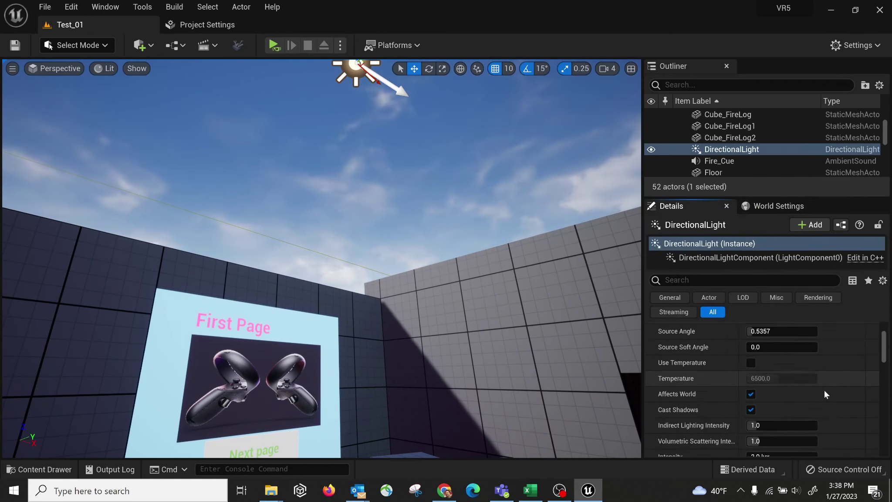
{"action": "scroll", "coordinate": [824, 389], "scroll_direction": "down", "scroll_amount": 3}
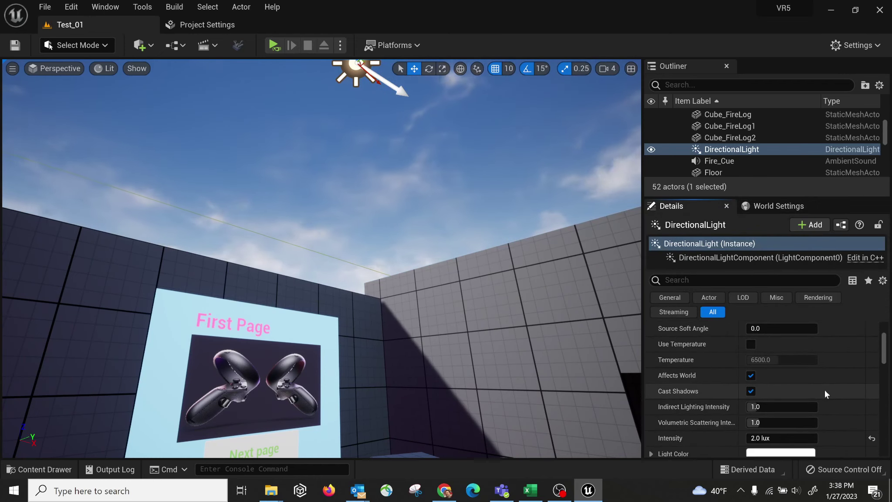
{"action": "scroll", "coordinate": [824, 389], "scroll_direction": "down", "scroll_amount": 5}
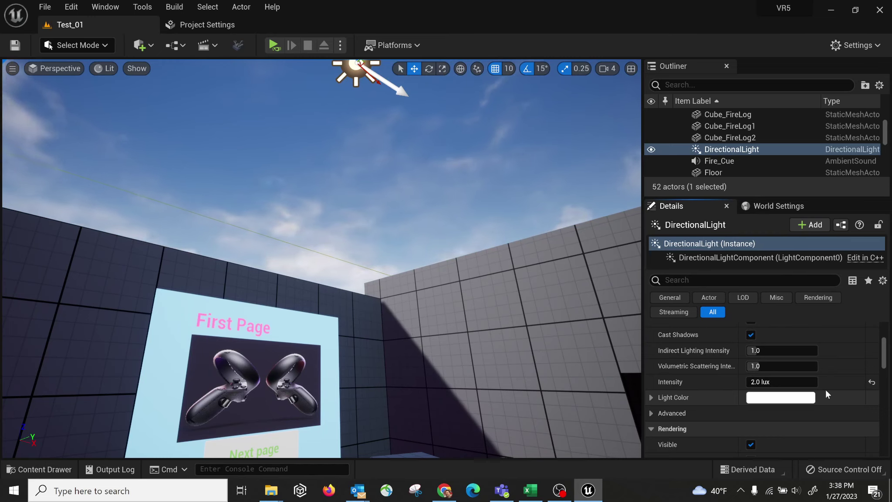
{"action": "scroll", "coordinate": [825, 391], "scroll_direction": "down", "scroll_amount": 8}
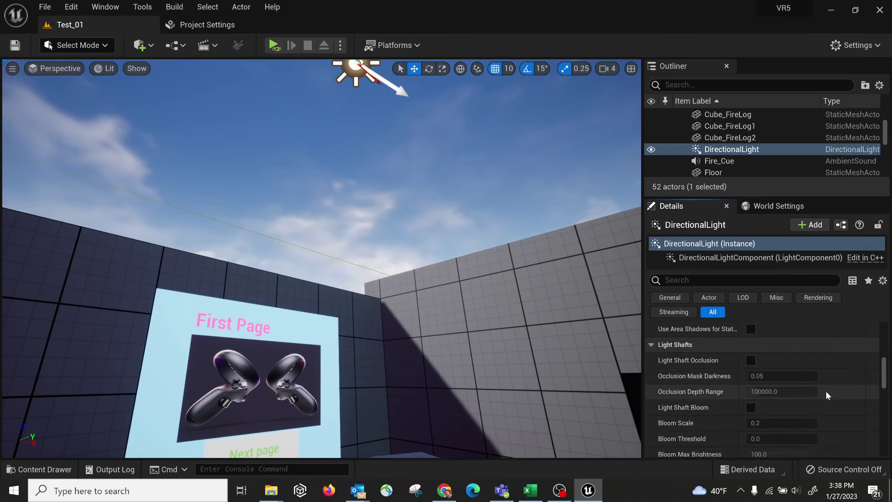
{"action": "scroll", "coordinate": [826, 391], "scroll_direction": "down", "scroll_amount": 4}
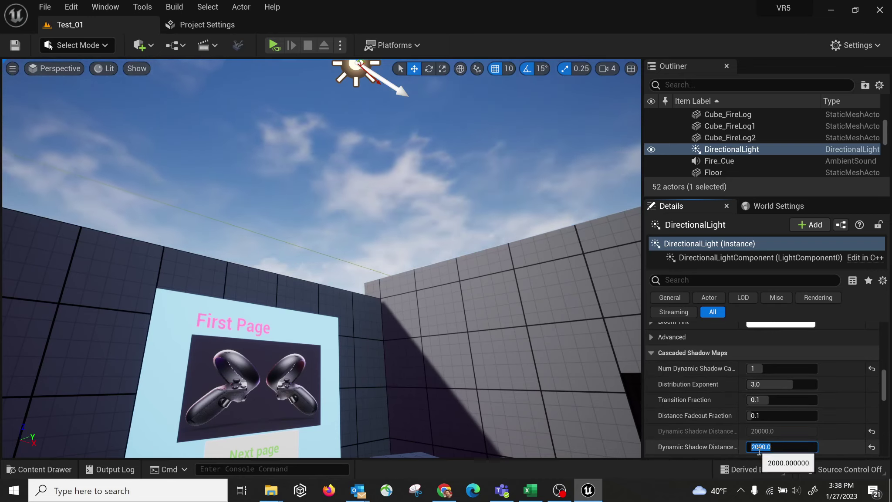
Step: Try 20000 for the DirectionalLight's editable Dynamic Shadow Distance, compare the scene's shadows, and set it back to 2000
{"action": "left_click", "coordinate": [779, 447]}
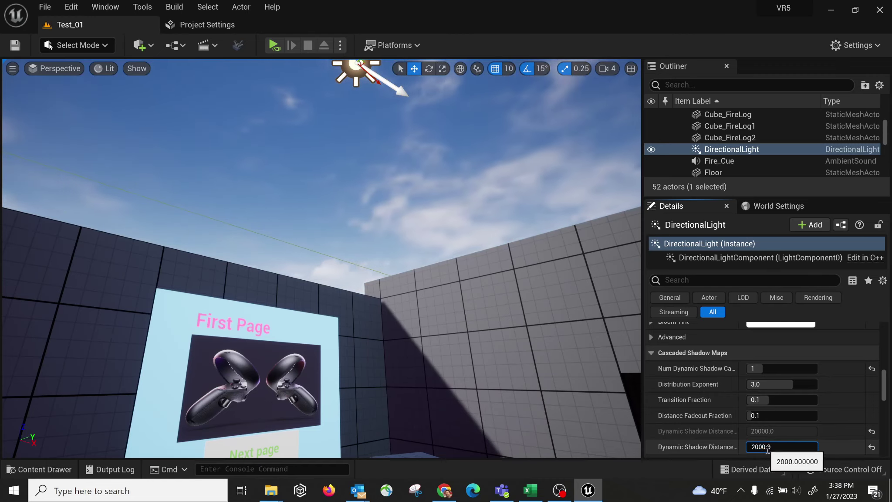
{"action": "type", "text": "20000"}
{"action": "key", "text": "Return"}
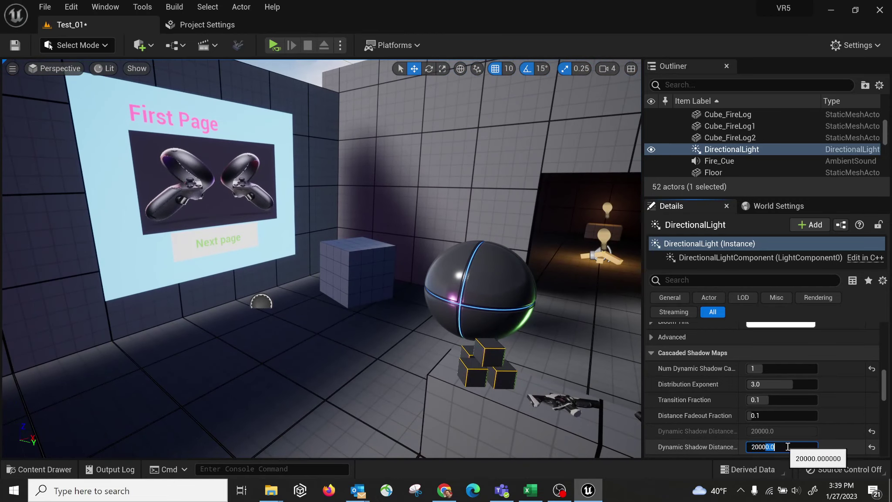
{"action": "key", "text": "Return"}
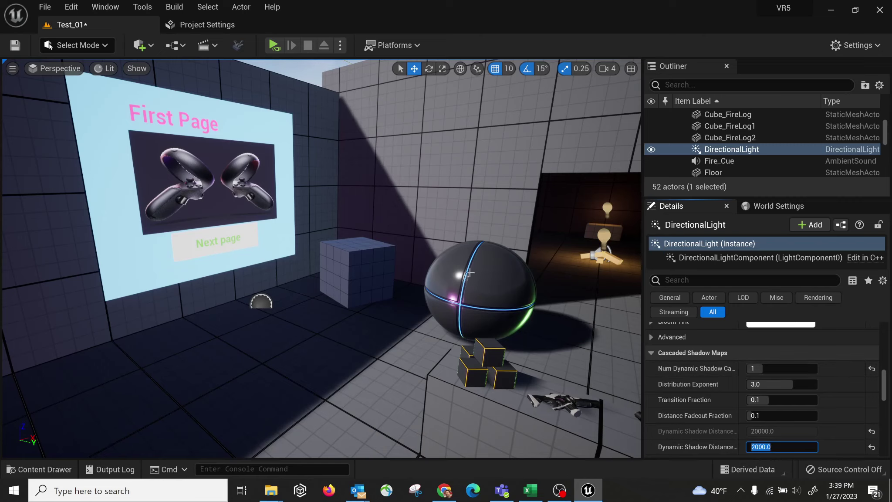
Step: Select SM_Ball_01 and examine the shadows around it from several angles along with its Lighting details
{"action": "right_click_drag", "start_coordinate": [449, 285], "coordinate": [494, 295]}
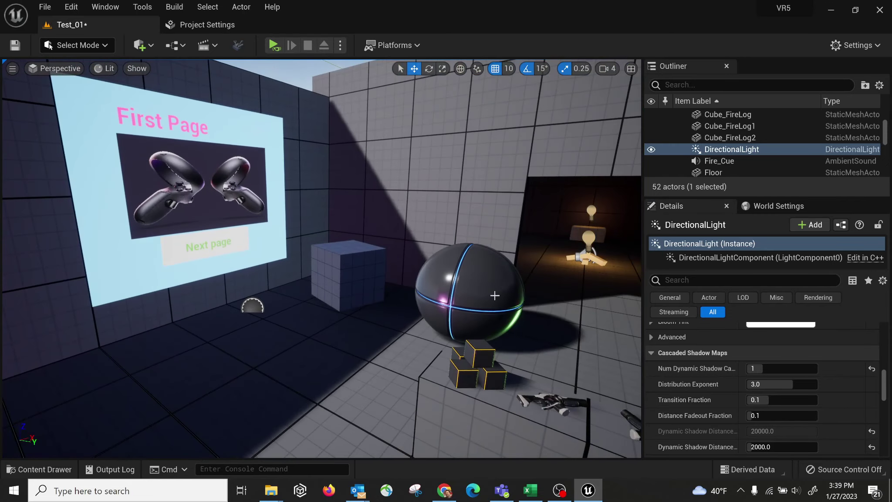
{"action": "left_click", "coordinate": [465, 257]}
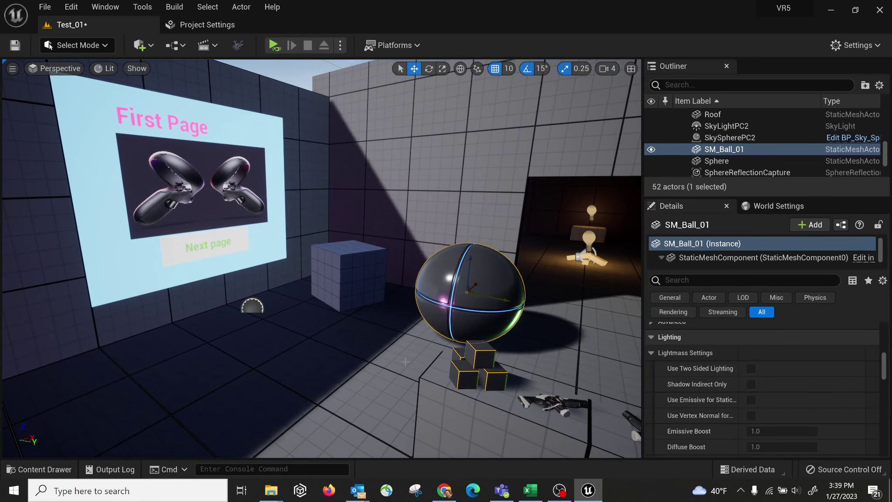
{"action": "right_click_drag", "start_coordinate": [405, 361], "coordinate": [483, 365]}
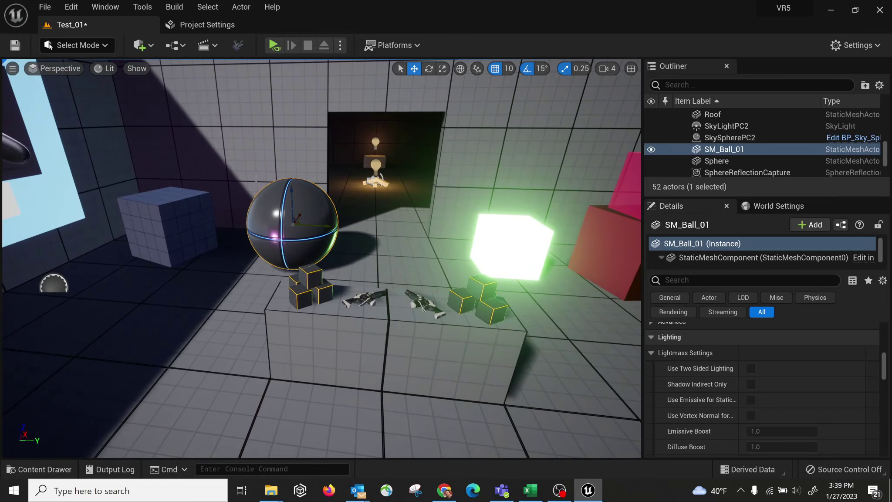
{"action": "right_click_drag", "start_coordinate": [256, 180], "coordinate": [325, 193]}
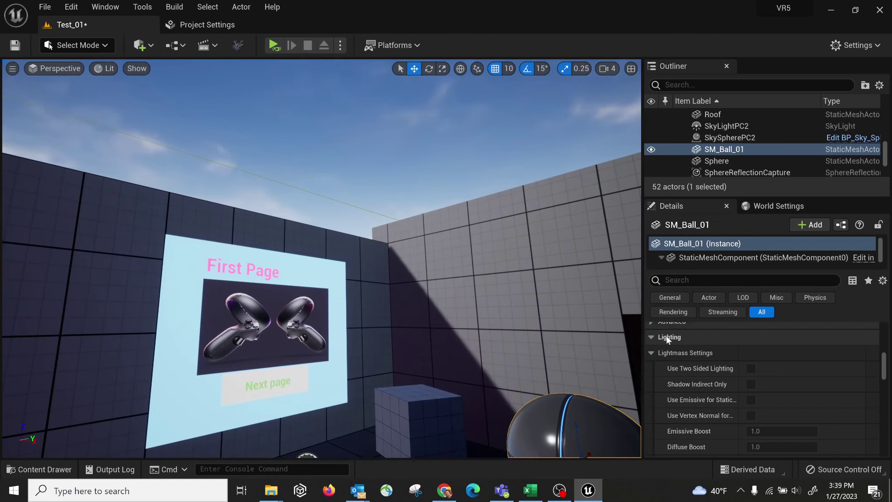
{"action": "mouse_move", "coordinate": [586, 311]}
{"action": "right_mouse_down"}
{"action": "mouse_move", "coordinate": [605, 312]}
{"action": "mouse_move", "coordinate": [585, 312]}
{"action": "right_mouse_up"}
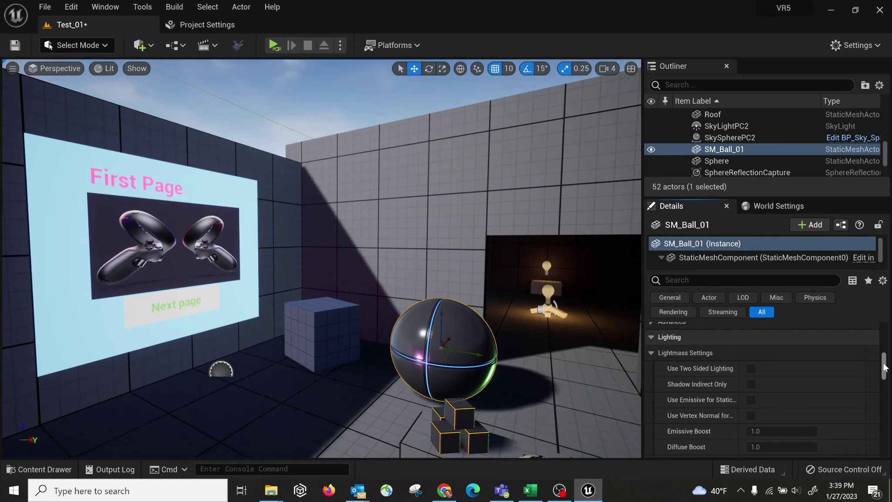
{"action": "left_click_drag", "start_coordinate": [884, 368], "coordinate": [883, 365]}
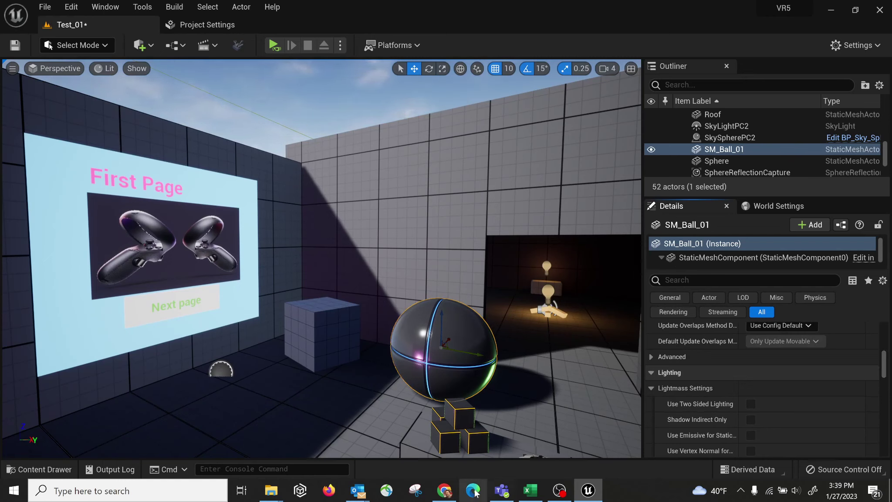
Step: Switch to the Unreal VR best practices page in Chrome and review its VR Content Considerations and the HMD target frame rate table
{"action": "mouse_move", "coordinate": [446, 490]}
{"action": "left_click", "coordinate": [448, 428]}
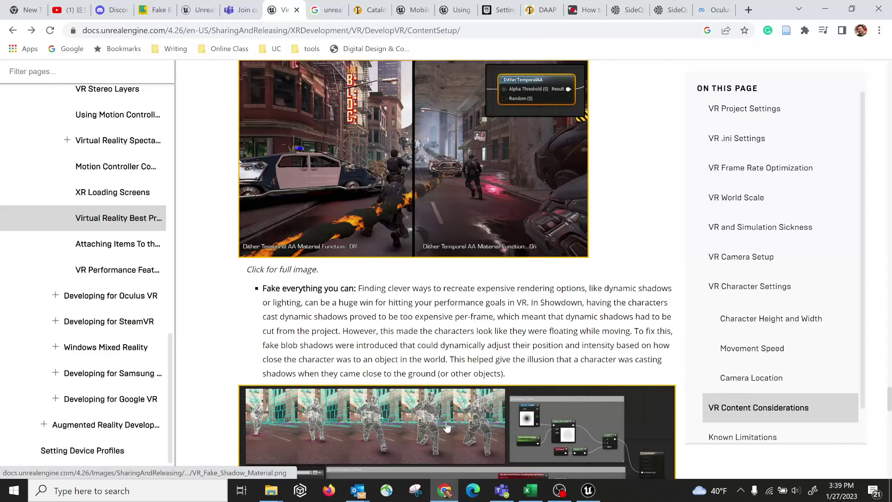
{"action": "scroll", "coordinate": [865, 378], "scroll_direction": "up", "scroll_amount": 4}
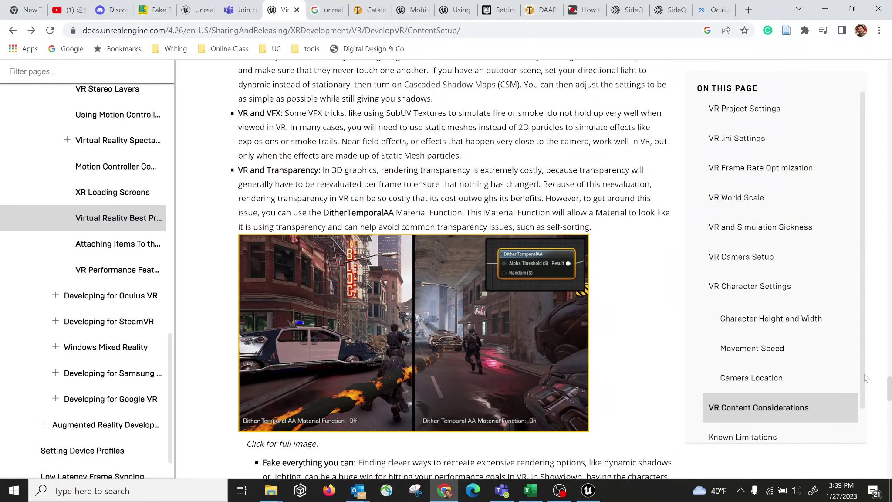
{"action": "left_click_drag", "start_coordinate": [888, 385], "coordinate": [847, 243]}
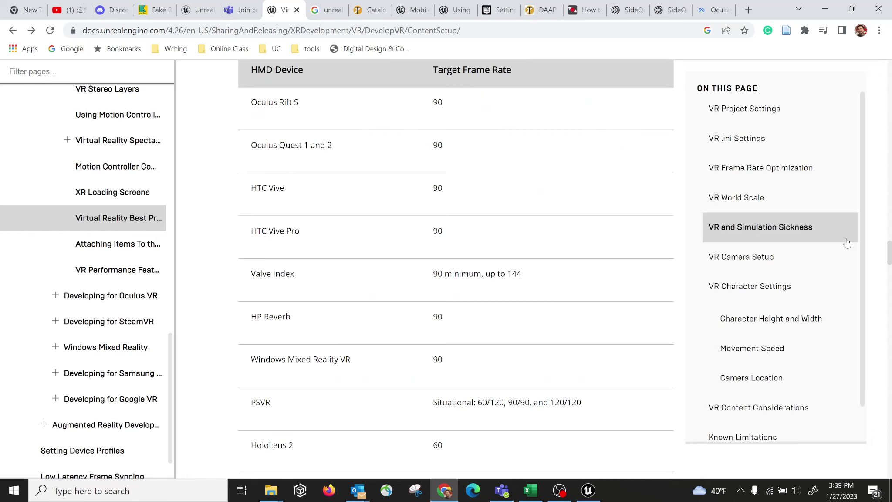
Step: Review the VR World Scale section of the best practices page, then read the Use Cascaded Shadows documentation from its introduction through End Results
{"action": "scroll", "coordinate": [589, 132], "scroll_direction": "up", "scroll_amount": 20}
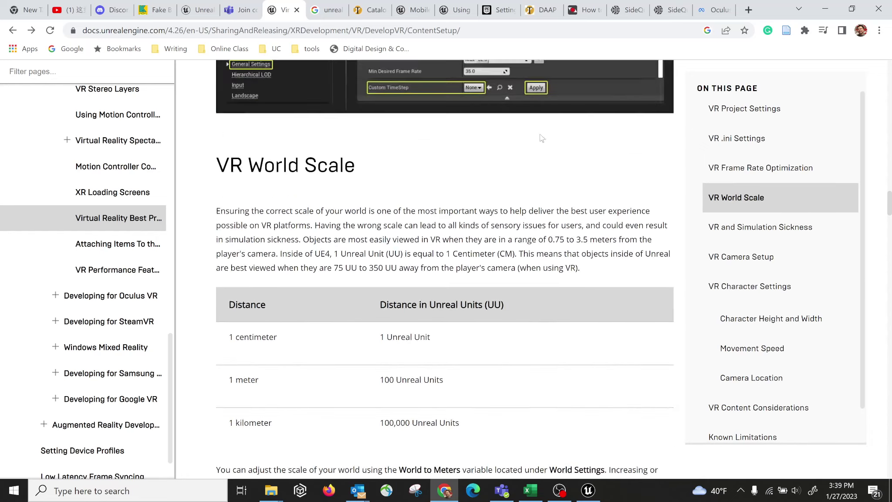
{"action": "scroll", "coordinate": [484, 169], "scroll_direction": "up", "scroll_amount": 18}
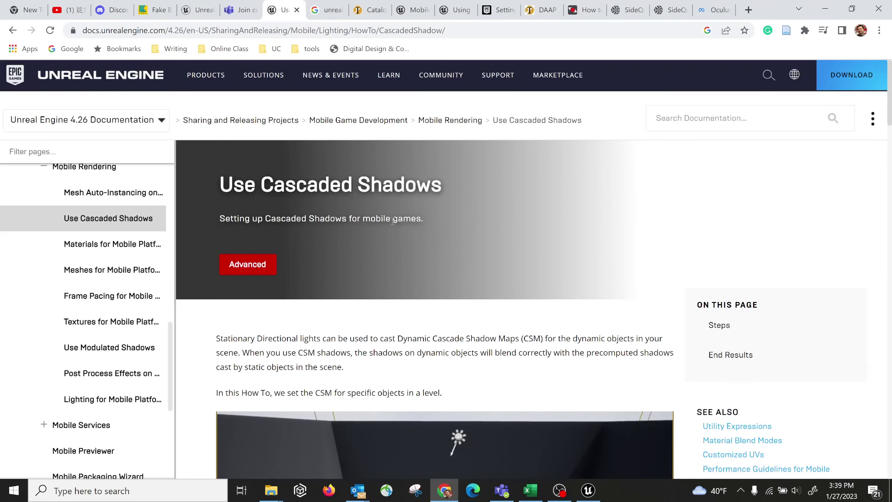
{"action": "scroll", "coordinate": [489, 315], "scroll_direction": "down", "scroll_amount": 15}
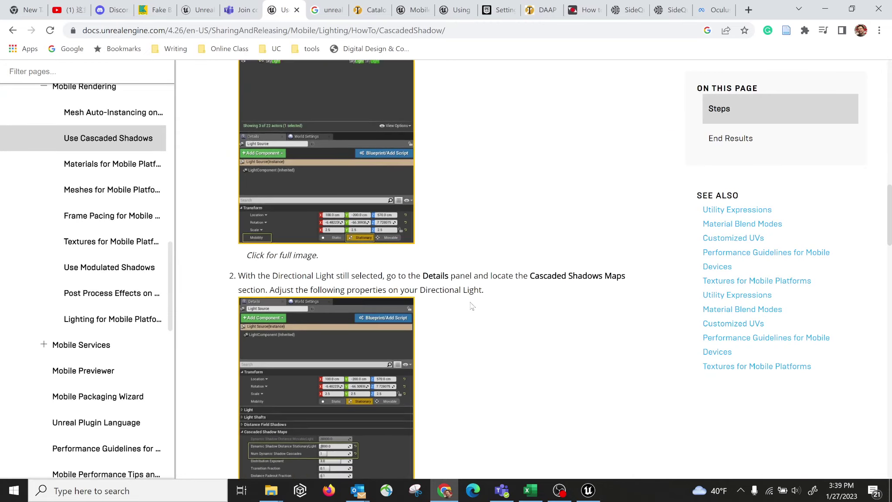
{"action": "scroll", "coordinate": [471, 305], "scroll_direction": "down", "scroll_amount": 20}
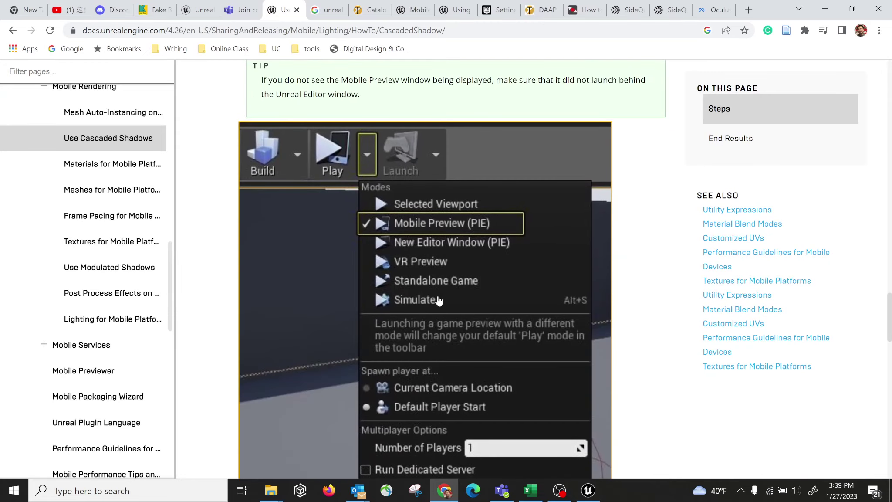
{"action": "scroll", "coordinate": [436, 252], "scroll_direction": "down", "scroll_amount": 13}
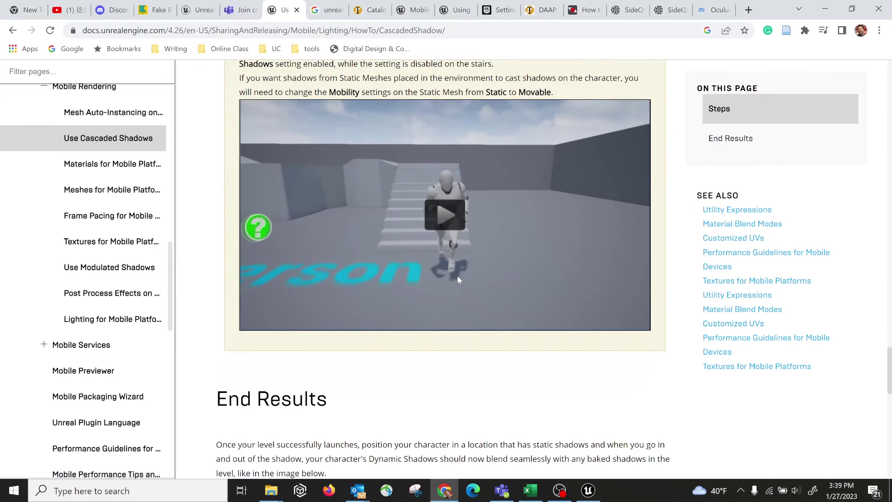
Step: Switch to Unreal Editor, select Wall_1 behind the First Page panel, and examine its Mobility setting and the shadow it casts
{"action": "left_click", "coordinate": [589, 489]}
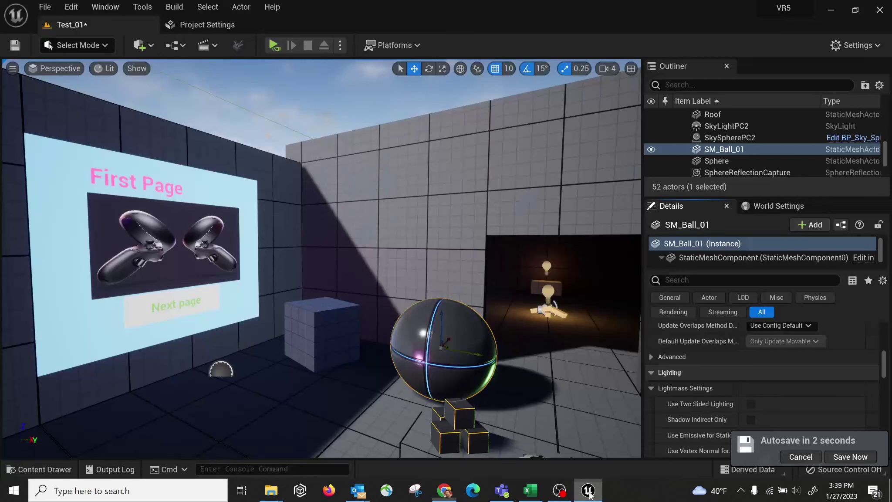
{"action": "right_click_drag", "start_coordinate": [400, 227], "coordinate": [361, 227]}
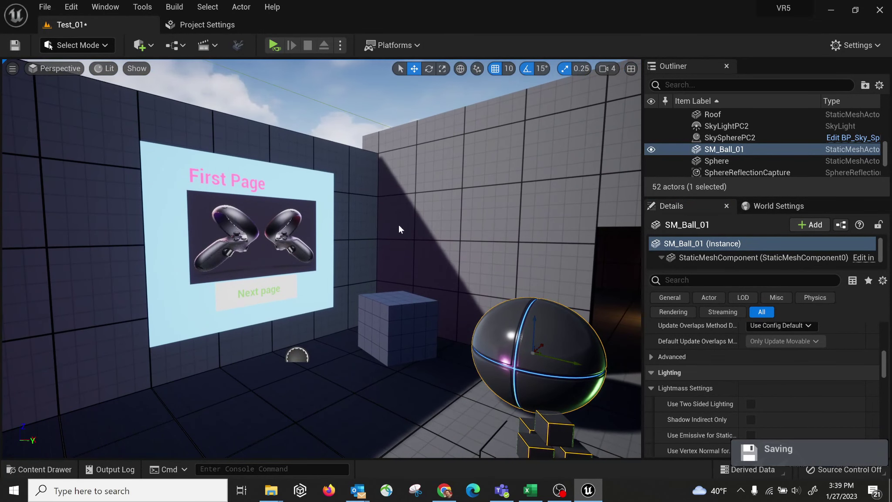
{"action": "right_click_drag", "start_coordinate": [424, 215], "coordinate": [383, 215]}
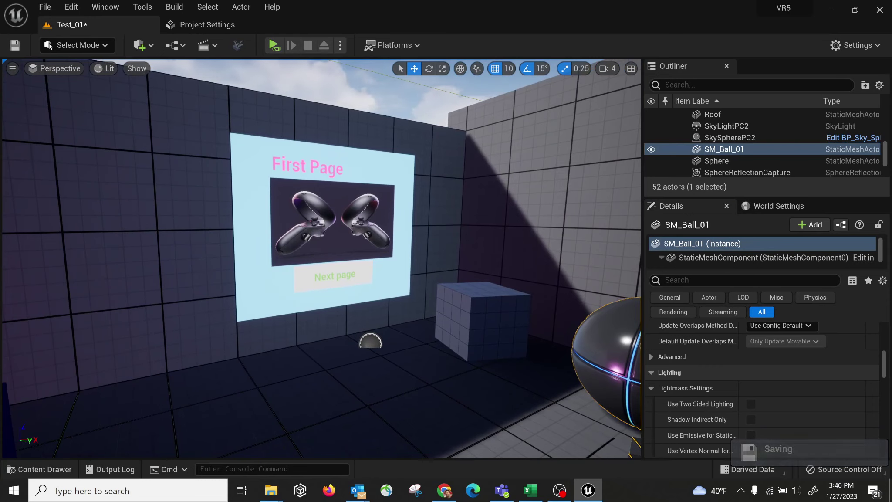
{"action": "left_click", "coordinate": [176, 116]}
{"action": "right_click_drag", "start_coordinate": [227, 122], "coordinate": [244, 102]}
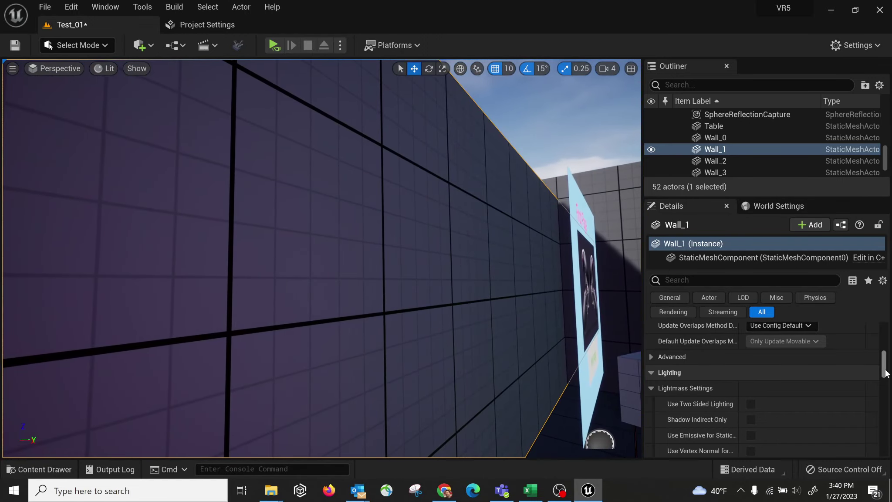
{"action": "left_click_drag", "start_coordinate": [884, 370], "coordinate": [885, 344]}
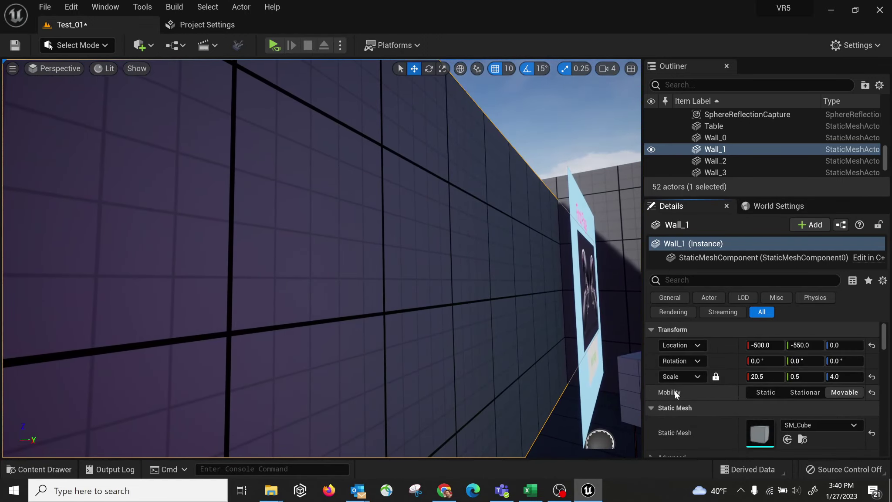
{"action": "right_click_drag", "start_coordinate": [445, 240], "coordinate": [495, 257]}
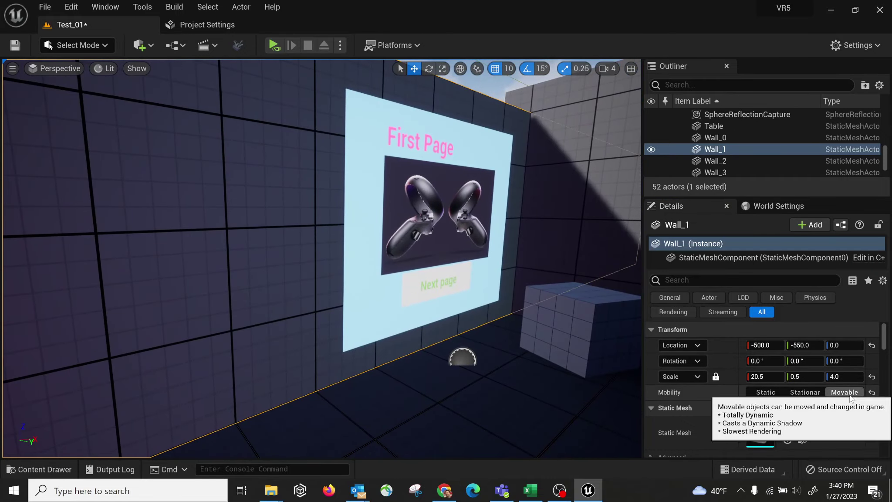
{"action": "right_click_drag", "start_coordinate": [439, 144], "coordinate": [466, 114]}
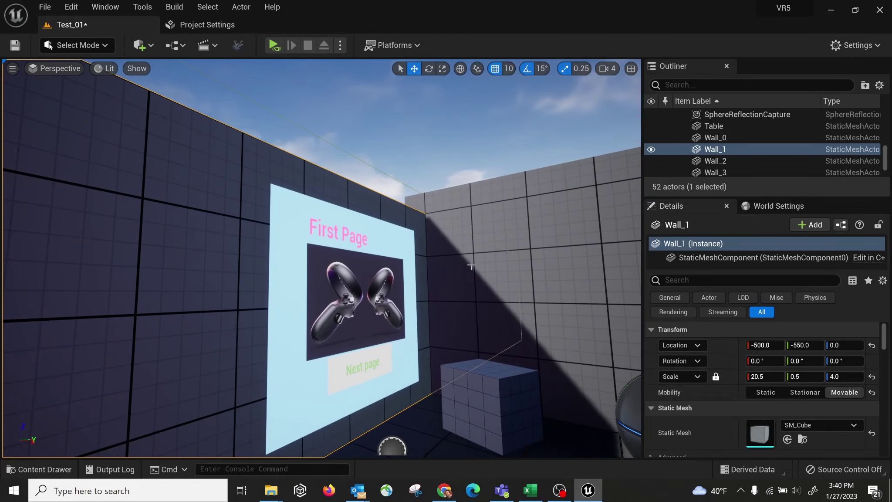
{"action": "right_click_drag", "start_coordinate": [502, 290], "coordinate": [523, 303]}
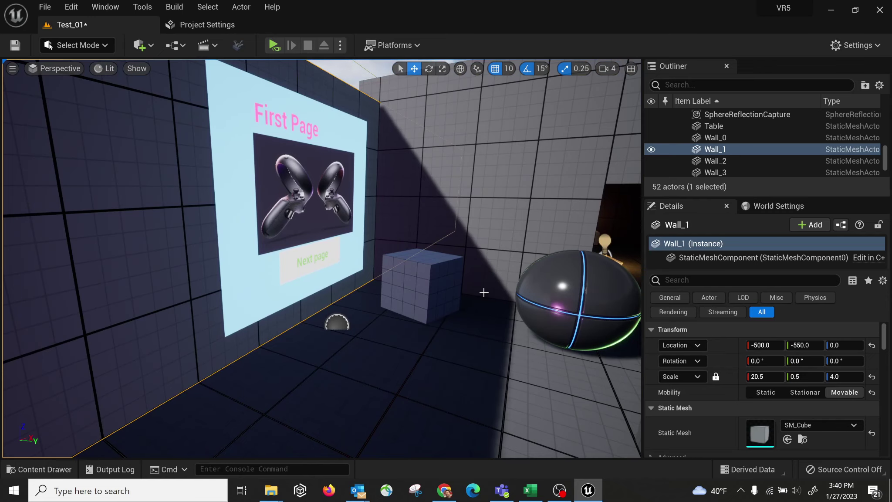
Step: Select Wall_0 beside the red ball and examine its Mobility setting and the shadows around the nearby cubes
{"action": "right_click_drag", "start_coordinate": [484, 293], "coordinate": [251, 248]}
{"action": "left_click", "coordinate": [229, 187]}
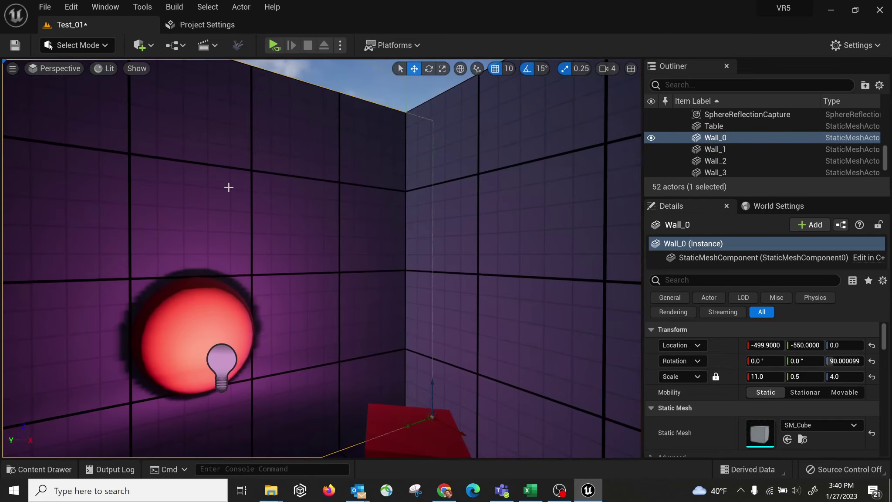
{"action": "right_click_drag", "start_coordinate": [603, 354], "coordinate": [353, 223]}
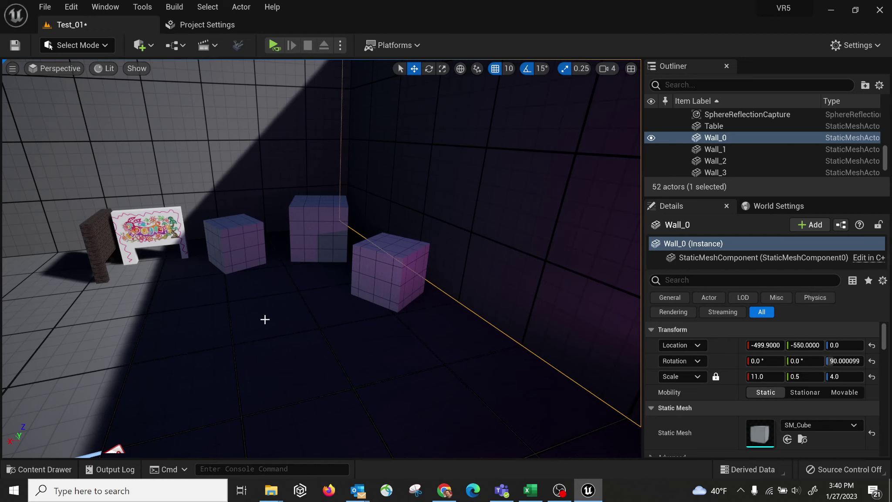
{"action": "right_click_drag", "start_coordinate": [261, 318], "coordinate": [200, 319]}
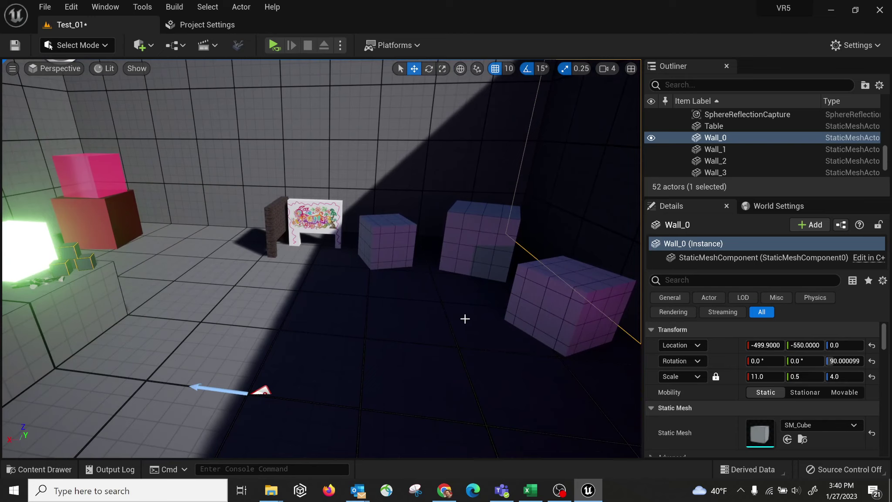
{"action": "right_click_drag", "start_coordinate": [343, 323], "coordinate": [414, 330]}
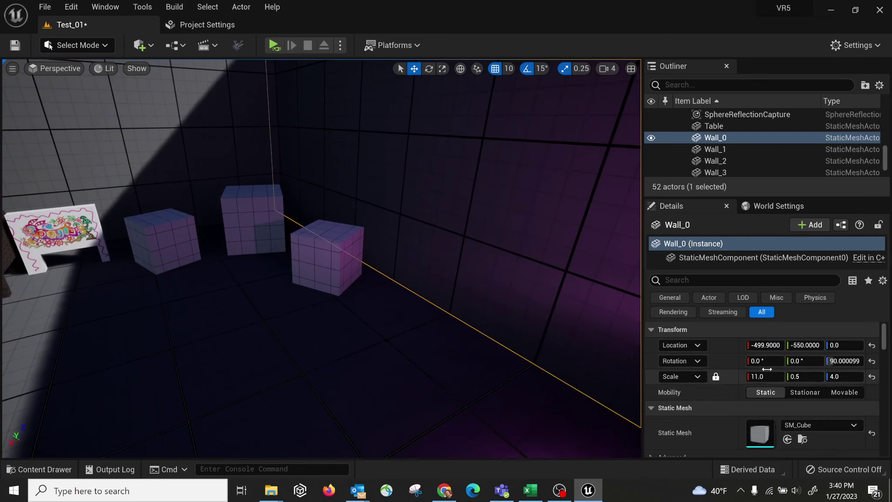
{"action": "right_click_drag", "start_coordinate": [358, 326], "coordinate": [170, 123]}
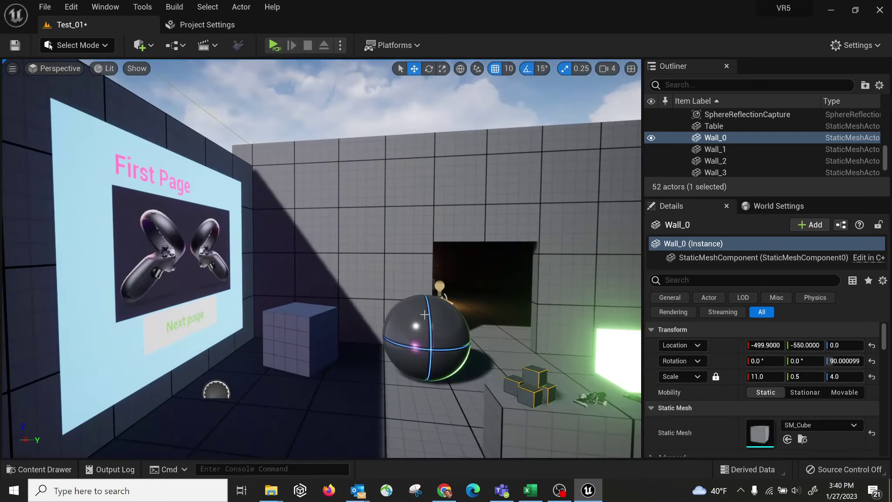
Step: Reselect Wall_1 and compare its Mobility and the shadow across the floor and cube with those of Wall_0
{"action": "left_click", "coordinate": [170, 123]}
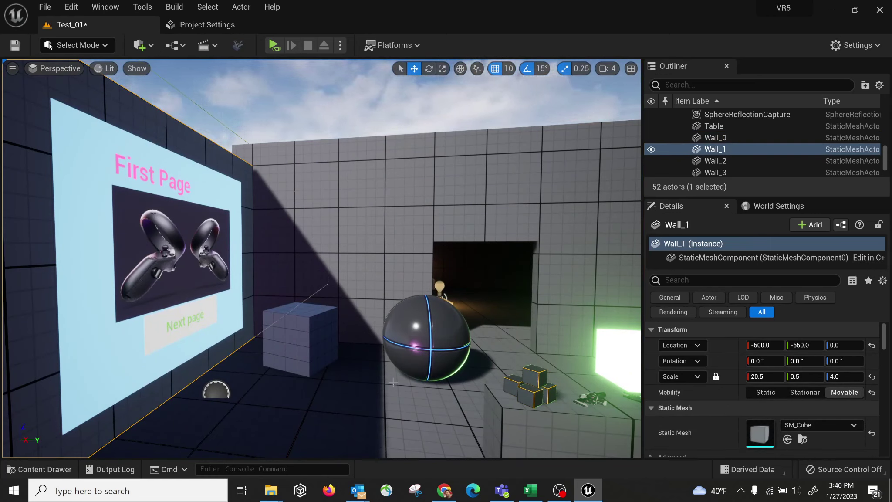
{"action": "right_click_drag", "start_coordinate": [421, 348], "coordinate": [405, 348]}
{"action": "mouse_move", "coordinate": [452, 320]}
{"action": "right_mouse_down"}
{"action": "mouse_move", "coordinate": [483, 317]}
{"action": "mouse_move", "coordinate": [451, 320]}
{"action": "right_mouse_up"}
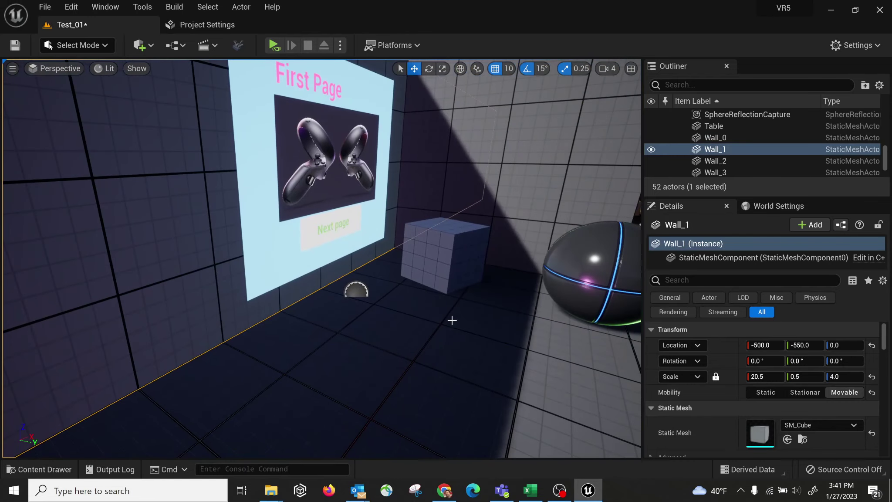
{"action": "mouse_move", "coordinate": [275, 495]}
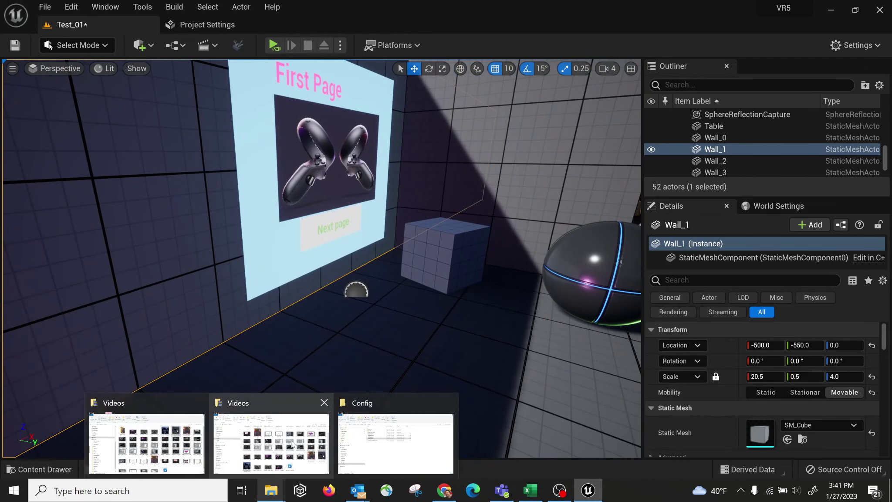
{"action": "mouse_move", "coordinate": [186, 450]}
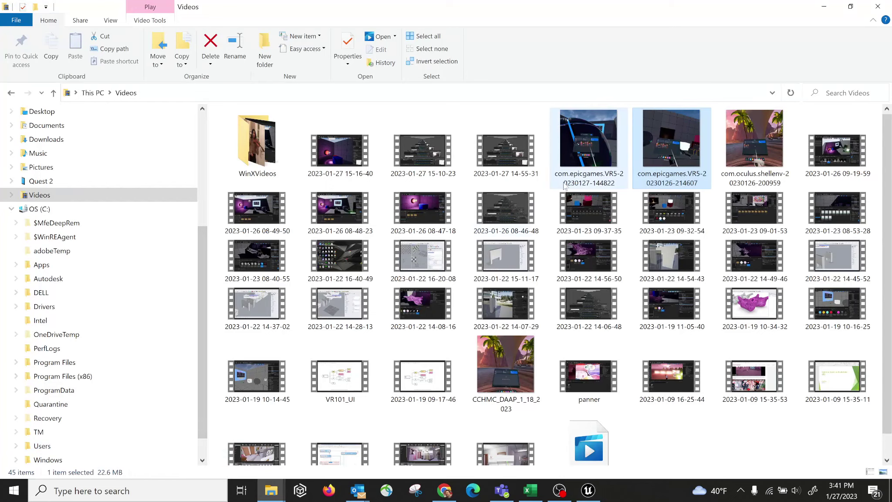
{"action": "double_click", "coordinate": [594, 146]}
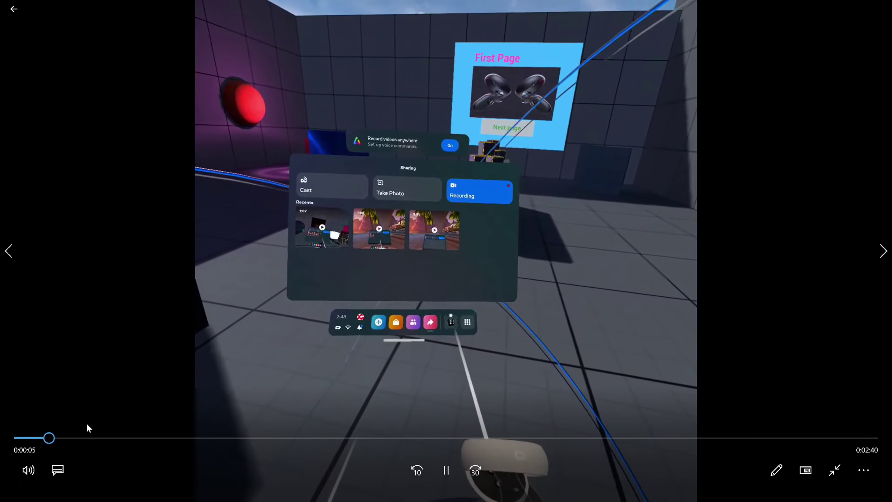
{"action": "left_click", "coordinate": [78, 437]}
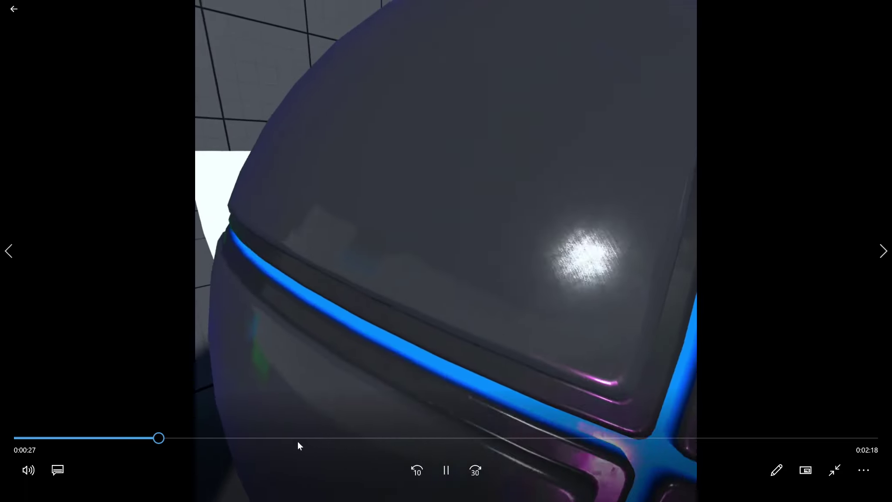
{"action": "left_click", "coordinate": [203, 439]}
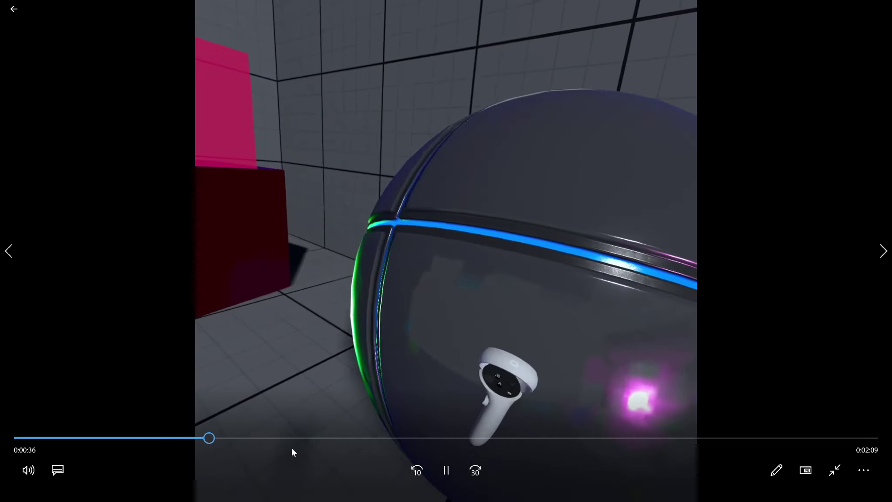
{"action": "left_click", "coordinate": [260, 439]}
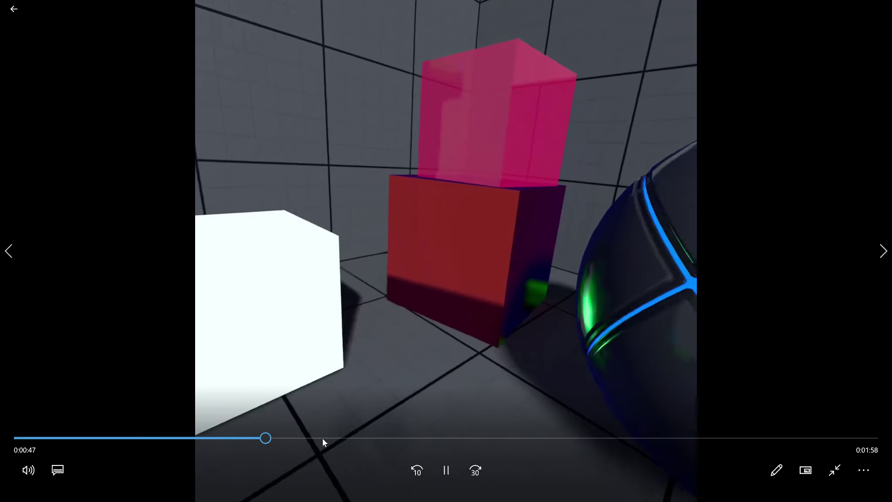
{"action": "left_click", "coordinate": [323, 438]}
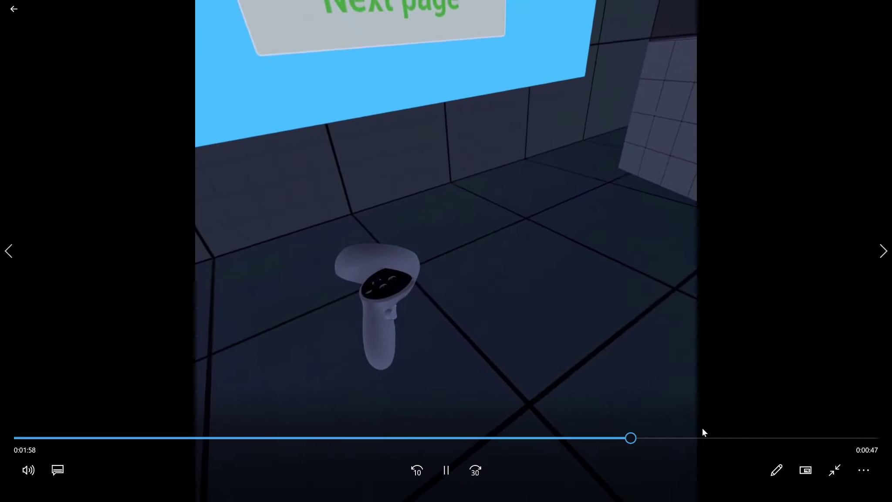
{"action": "left_click_drag", "start_coordinate": [696, 437], "coordinate": [749, 438]}
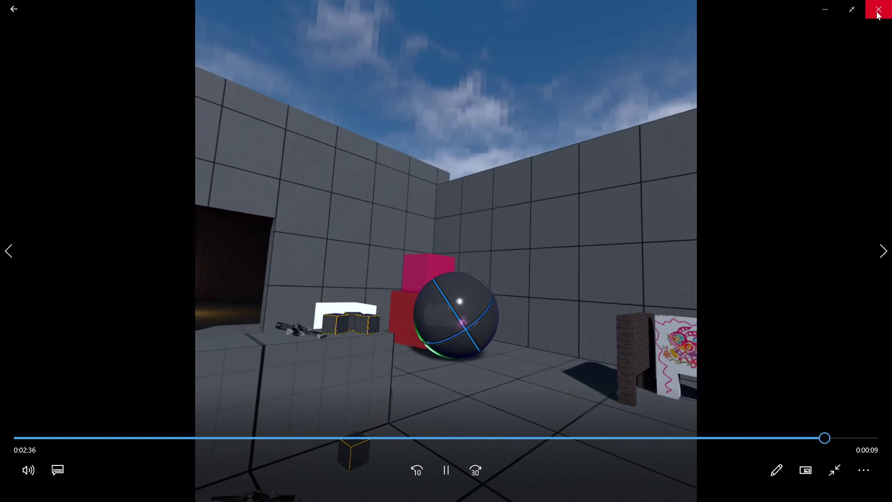
{"action": "left_click", "coordinate": [878, 11]}
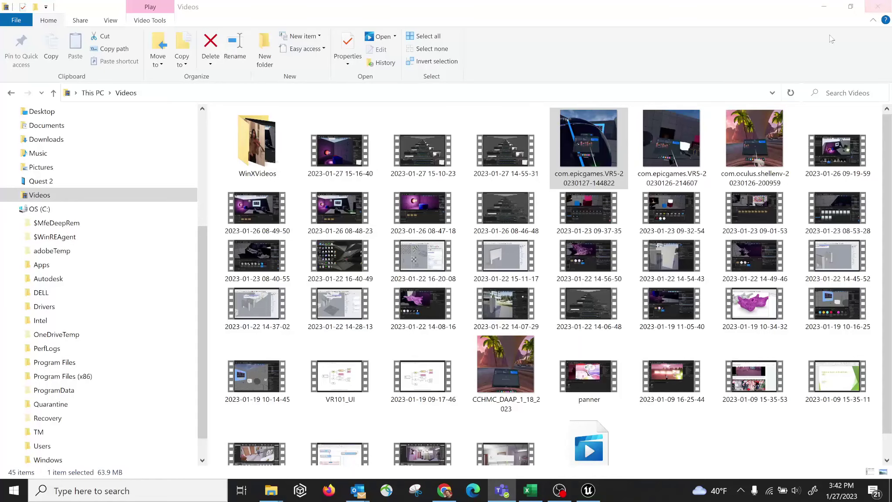
Step: Return to Unreal Editor and choose VRGameMode as the GameMode Override in the level's World Settings
{"action": "left_click", "coordinate": [588, 490]}
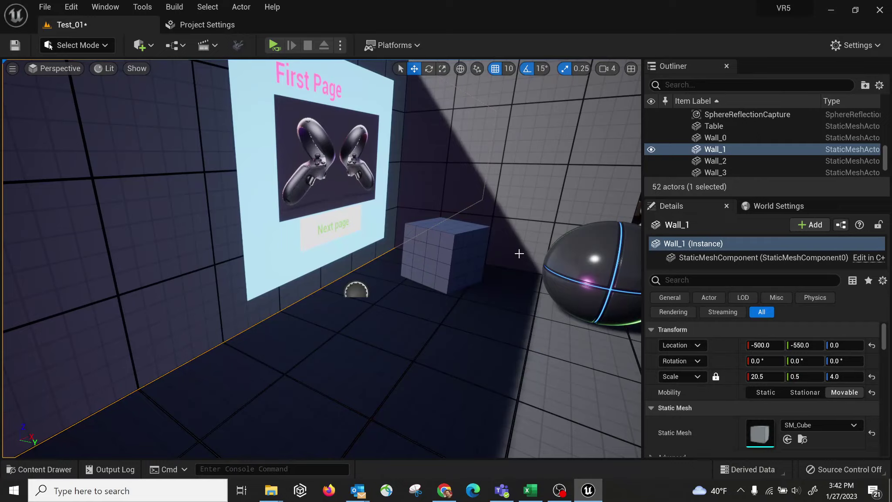
{"action": "right_click_drag", "start_coordinate": [519, 253], "coordinate": [479, 255]}
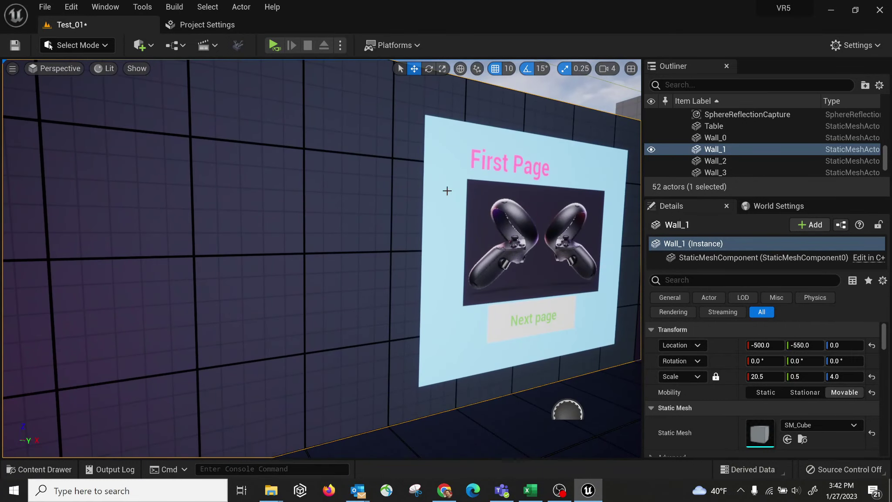
{"action": "mouse_move", "coordinate": [377, 275]}
{"action": "right_mouse_down"}
{"action": "mouse_move", "coordinate": [387, 214]}
{"action": "mouse_move", "coordinate": [440, 215]}
{"action": "mouse_move", "coordinate": [371, 265]}
{"action": "right_mouse_up"}
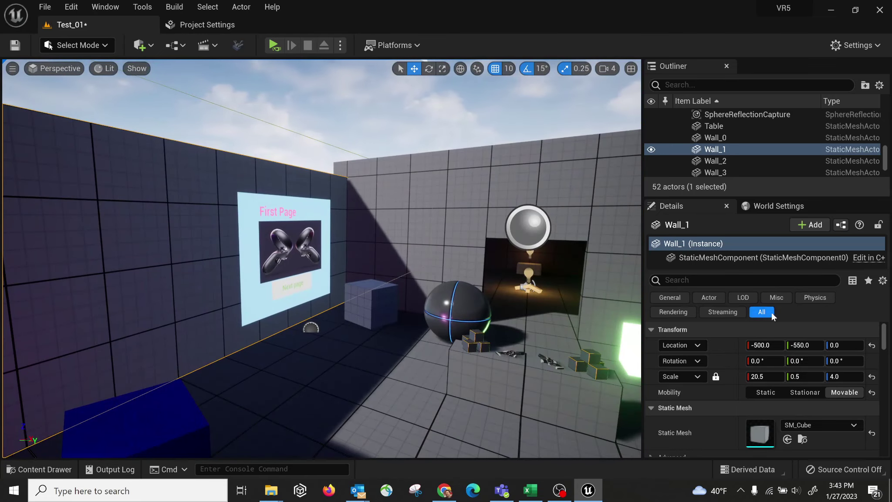
{"action": "left_click", "coordinate": [786, 208]}
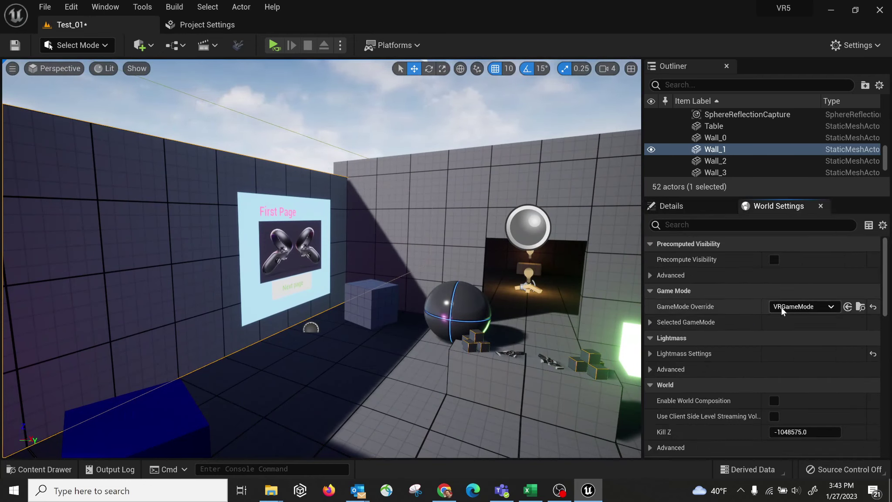
{"action": "left_click", "coordinate": [795, 308]}
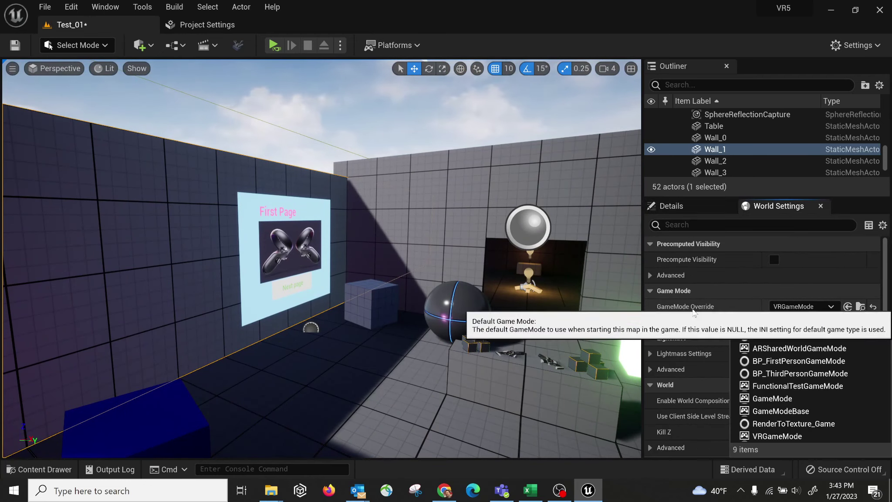
{"action": "left_click", "coordinate": [765, 435]}
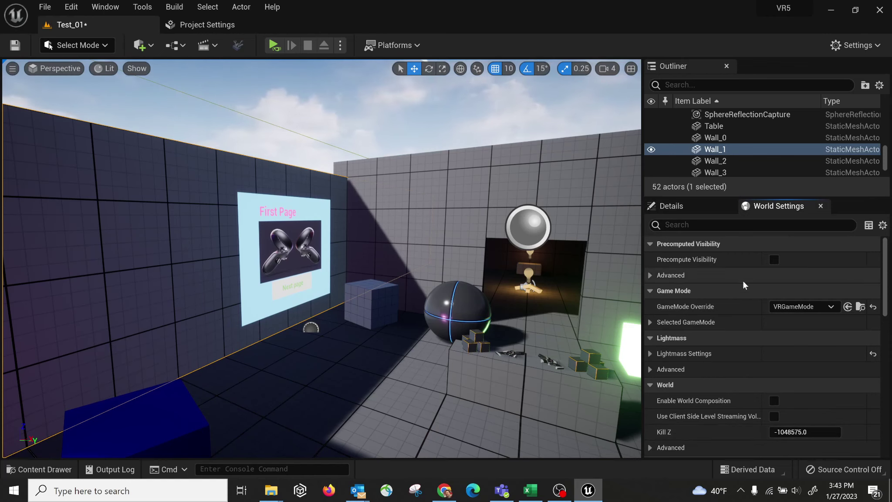
Step: Review the editor's list of quick-launch devices and target platforms, including the Android entry, and close it
{"action": "right_click_drag", "start_coordinate": [348, 239], "coordinate": [346, 253]}
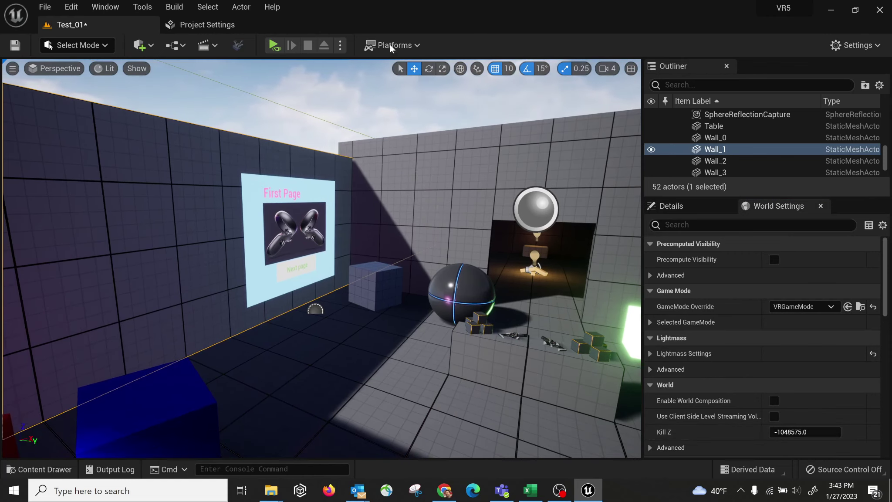
{"action": "left_click", "coordinate": [398, 46]}
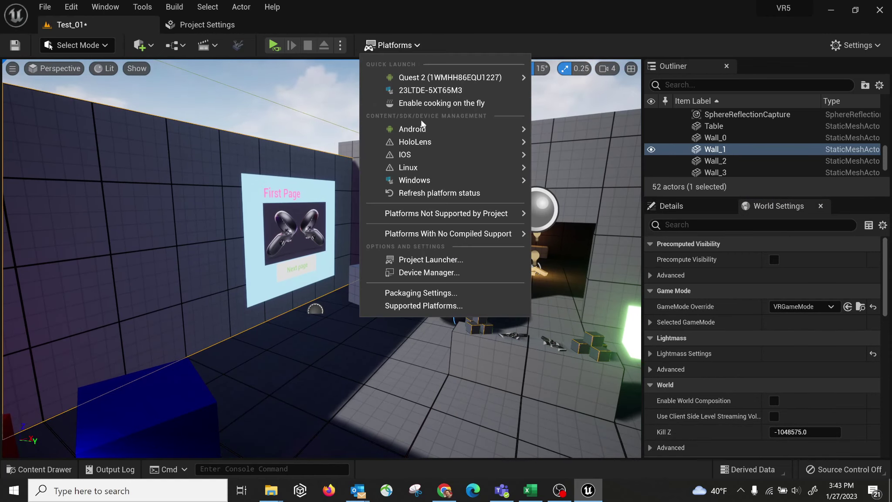
{"action": "mouse_move", "coordinate": [424, 133]}
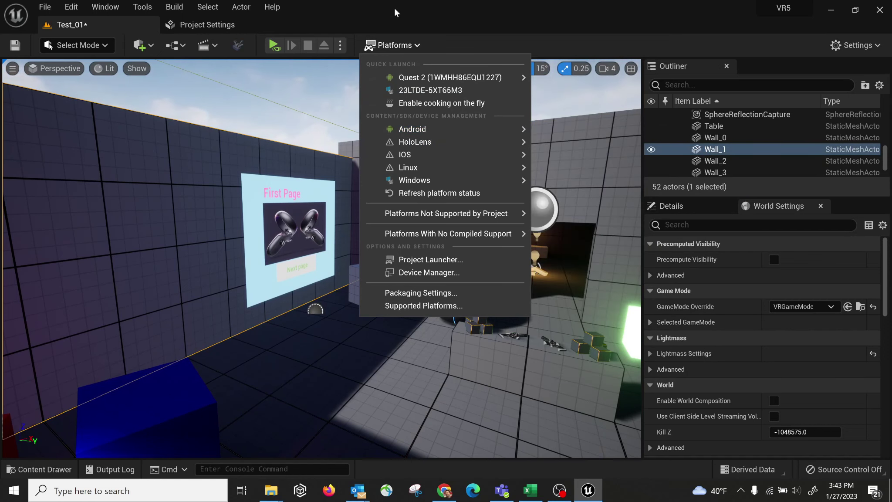
{"action": "left_click", "coordinate": [395, 8]}
Step: Switch to the Epic Games Launcher and open the installation options of Unreal Engine 5.0.3 in the Unreal Engine library
{"action": "key", "text": "super"}
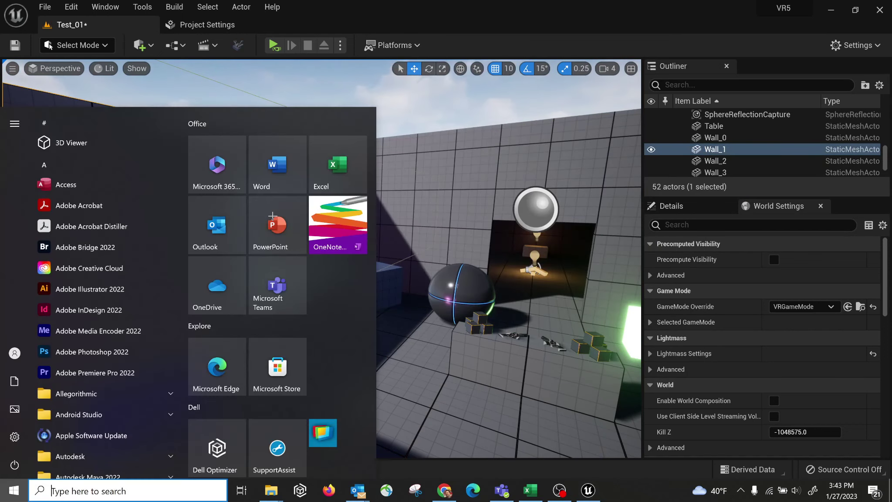
{"action": "type", "text": "epic"}
{"action": "key", "text": "Return"}
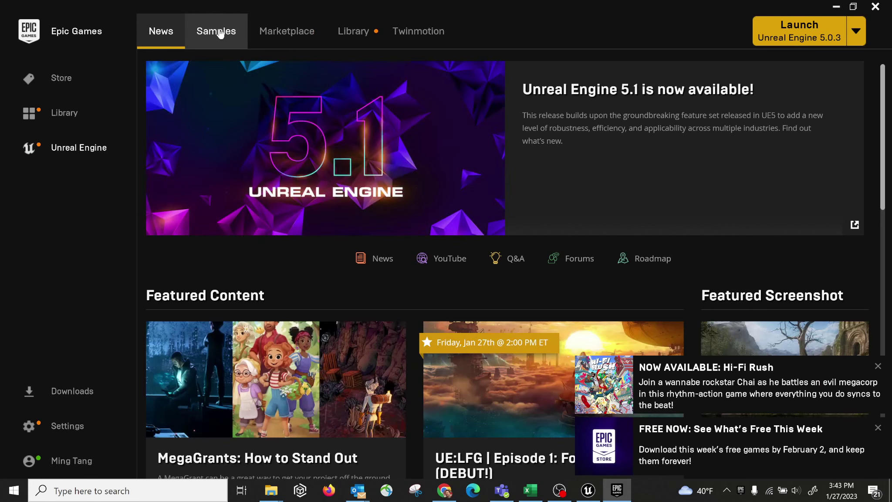
{"action": "left_click", "coordinate": [353, 35]}
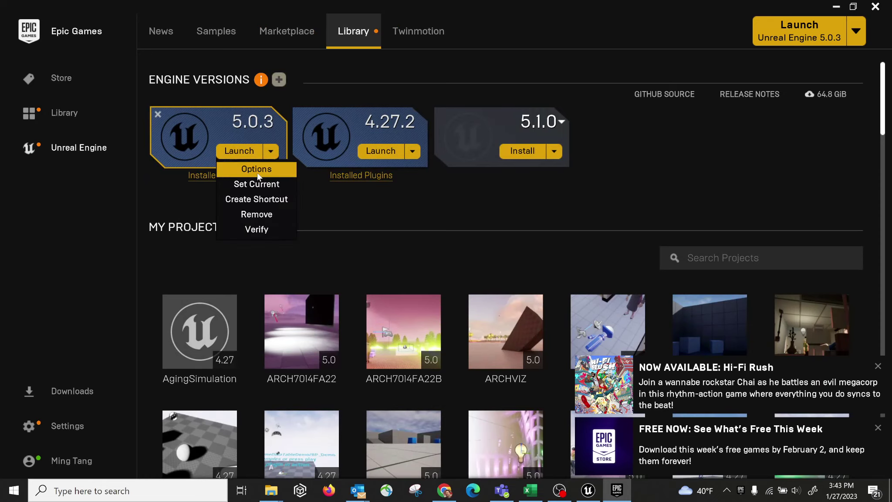
{"action": "left_click", "coordinate": [257, 172]}
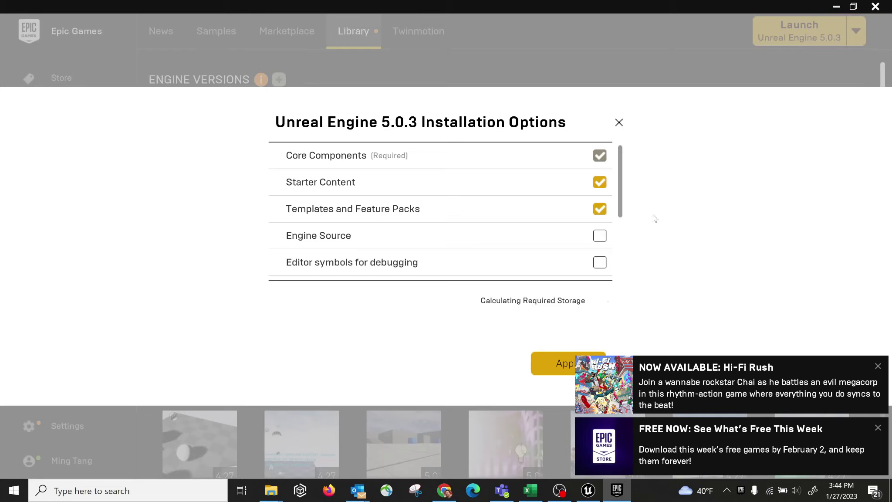
Step: Examine the Target Platforms in the 5.0.3 installation options, especially Android, dismiss the two promotional notifications, and close the options
{"action": "left_click_drag", "start_coordinate": [622, 158], "coordinate": [621, 195]}
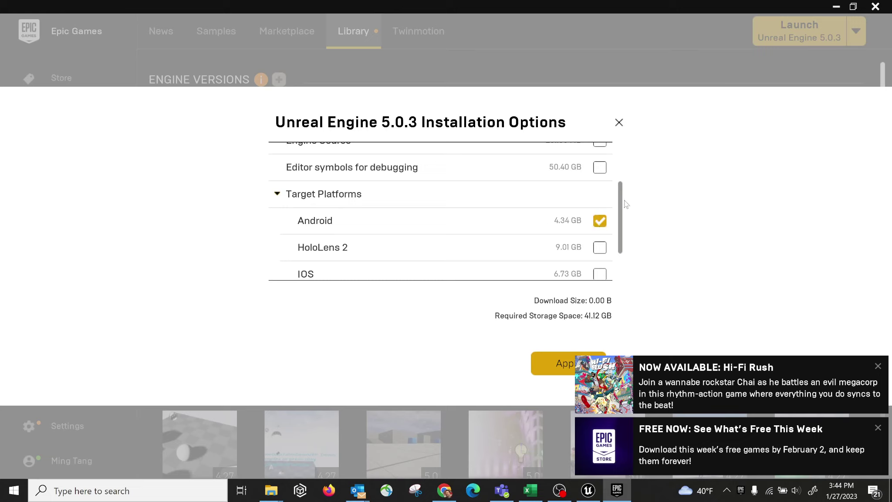
{"action": "left_click", "coordinate": [878, 367]}
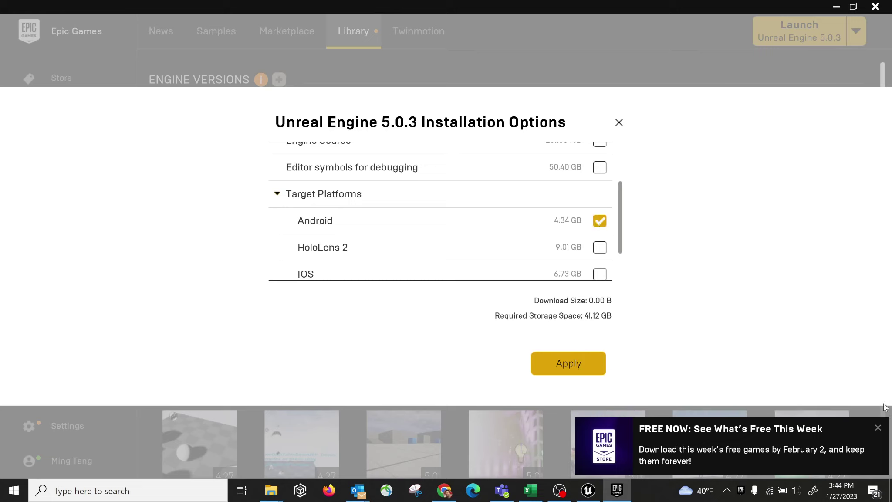
{"action": "left_click", "coordinate": [878, 428]}
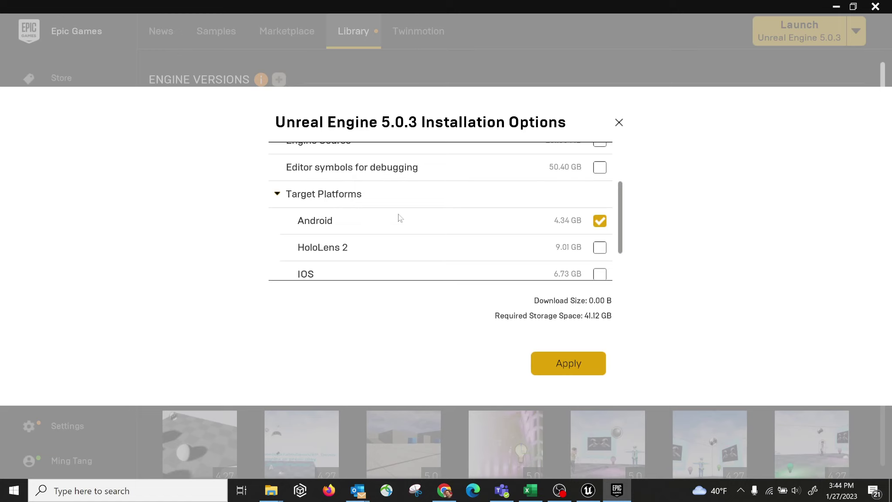
{"action": "scroll", "coordinate": [572, 255], "scroll_direction": "down", "scroll_amount": 1}
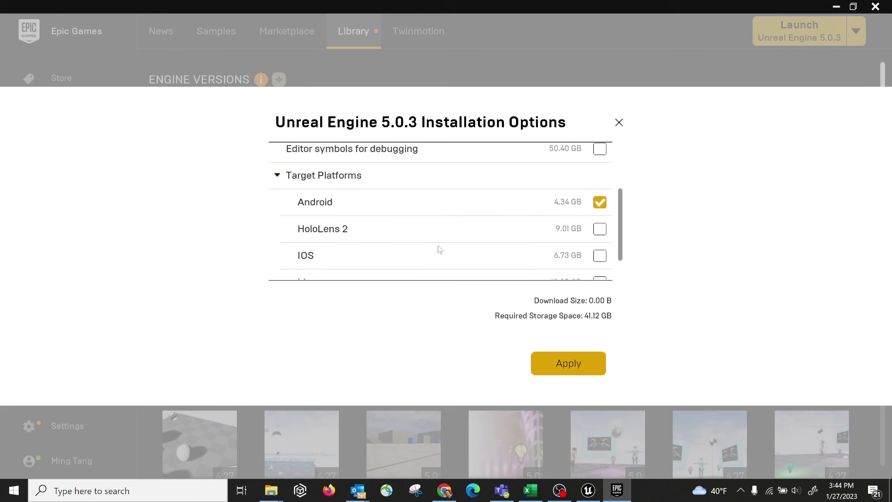
{"action": "scroll", "coordinate": [438, 246], "scroll_direction": "down", "scroll_amount": 1}
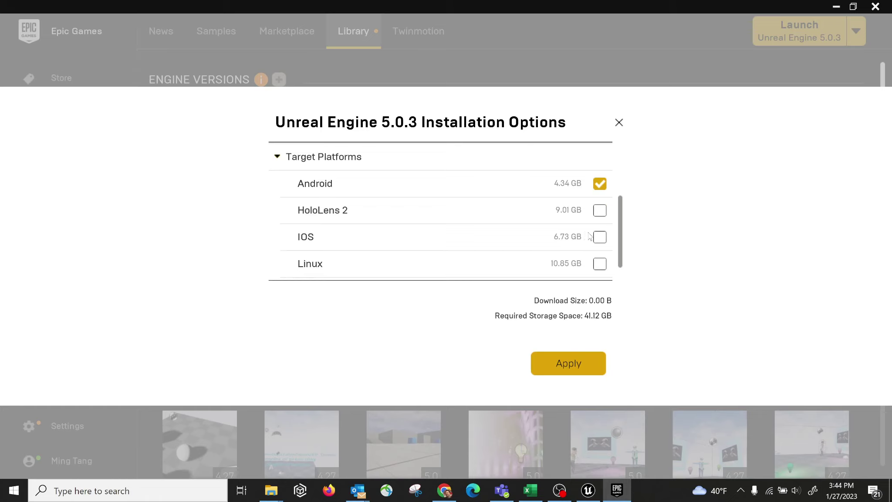
{"action": "scroll", "coordinate": [396, 223], "scroll_direction": "up", "scroll_amount": 1}
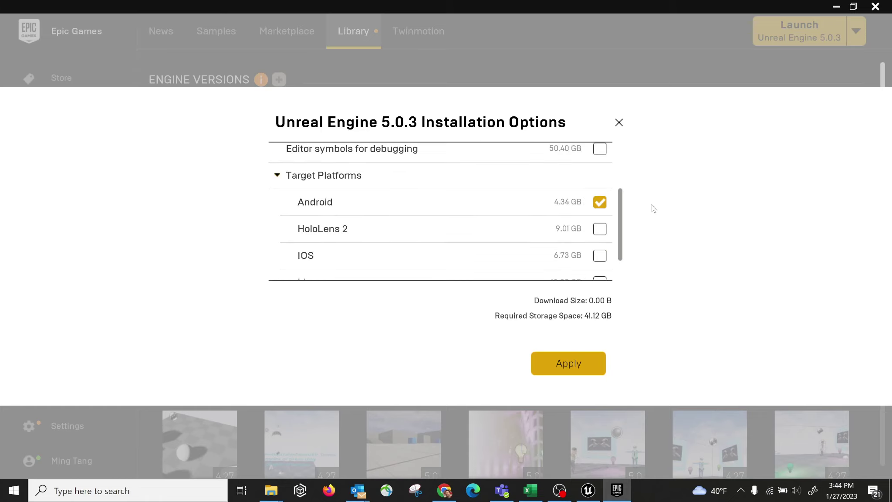
{"action": "left_click", "coordinate": [619, 123]}
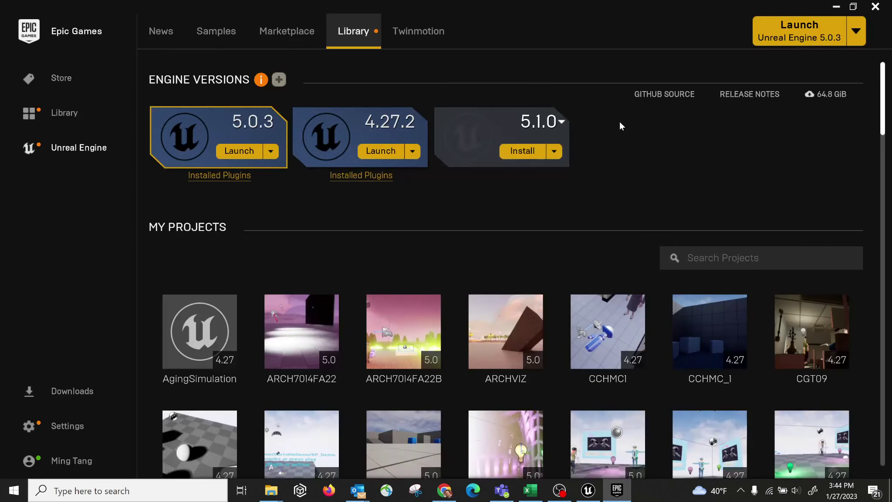
Step: Return to Unreal Editor and review the Android packaging options for texture flavor, binary configuration, devices and SDK
{"action": "left_click", "coordinate": [271, 153]}
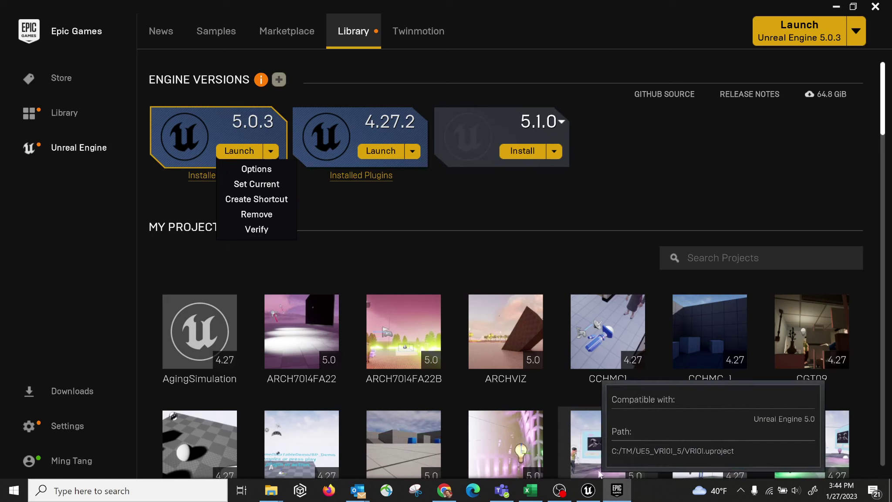
{"action": "left_click", "coordinate": [588, 491]}
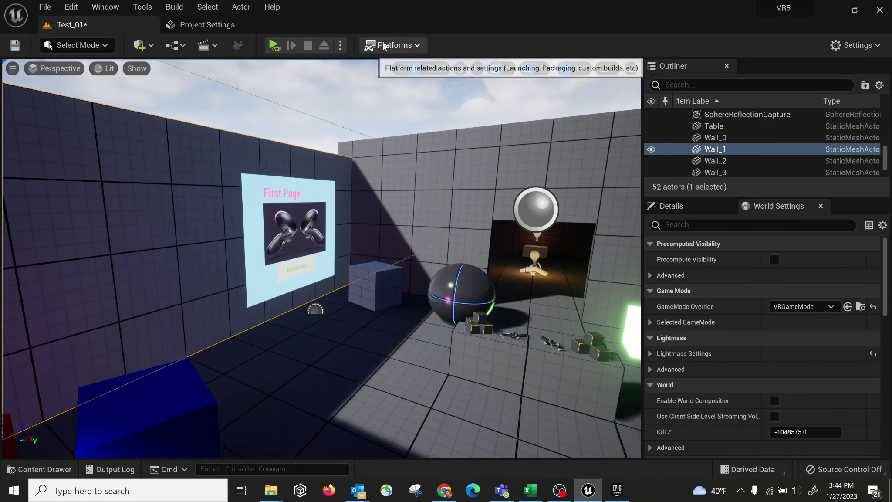
{"action": "left_click", "coordinate": [412, 46]}
{"action": "mouse_move", "coordinate": [418, 128]}
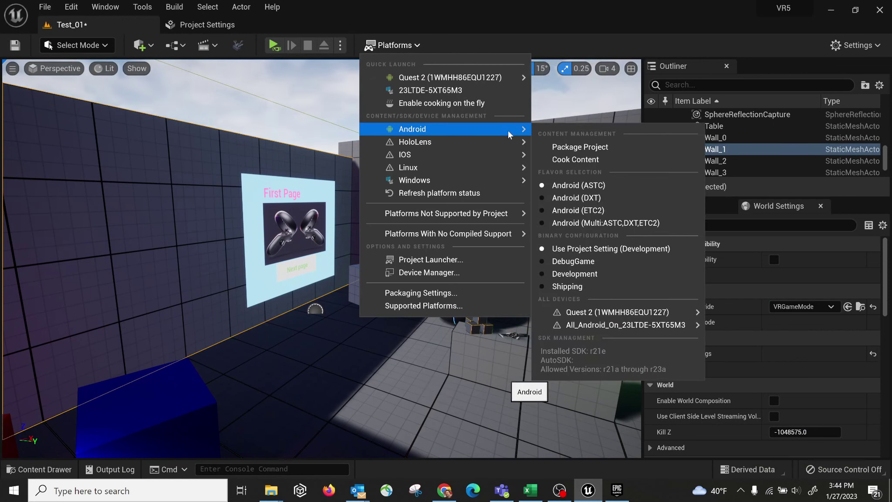
{"action": "left_click", "coordinate": [430, 19]}
Step: Search Windows for Android Studio to check that it is installed, and dismiss the search
{"action": "key", "text": "super"}
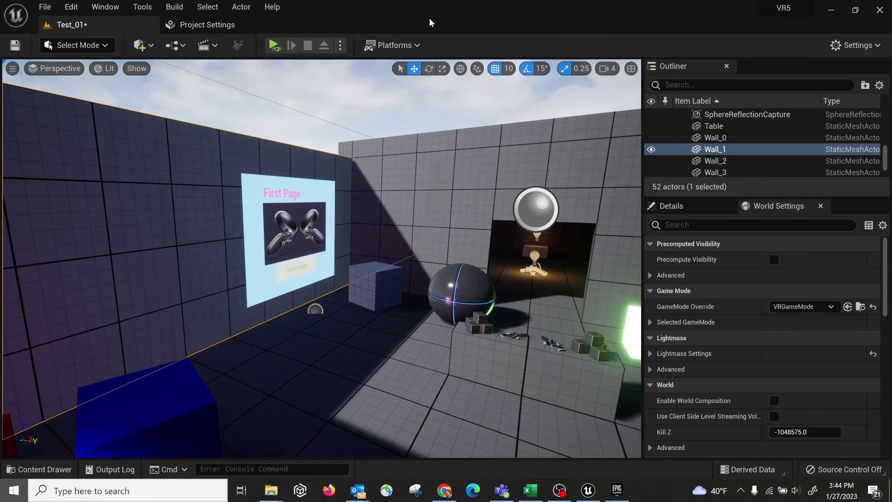
{"action": "type", "text": "an"}
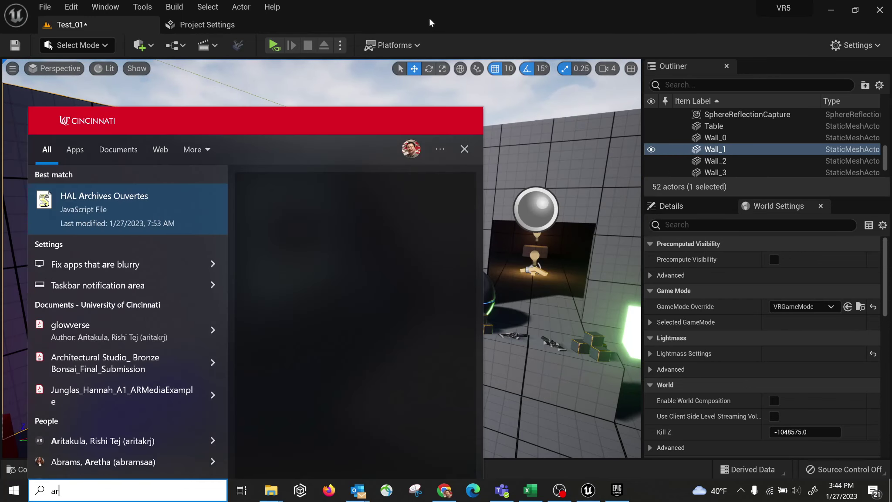
{"action": "type", "text": "r"}
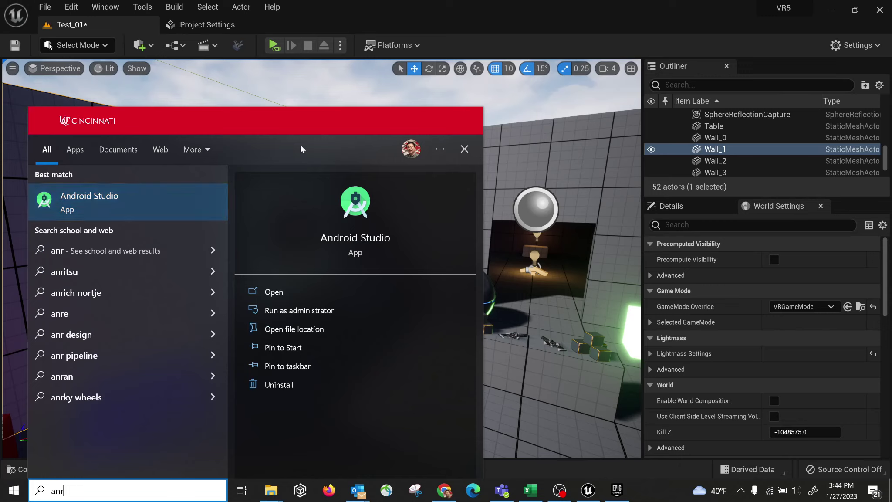
{"action": "left_click", "coordinate": [378, 17]}
Step: Search Windows for the installed Visual Studio programs
{"action": "key", "text": "super"}
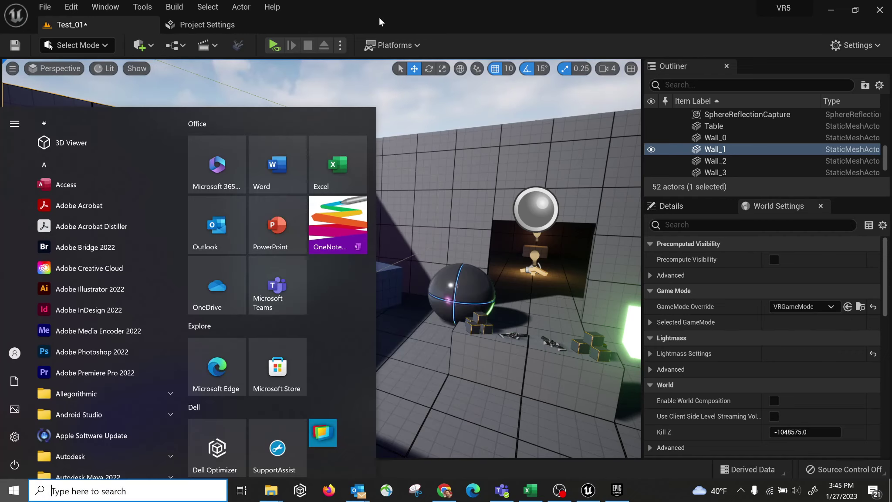
{"action": "key", "text": "super"}
{"action": "key", "text": "super"}
{"action": "type", "text": "virtual"}
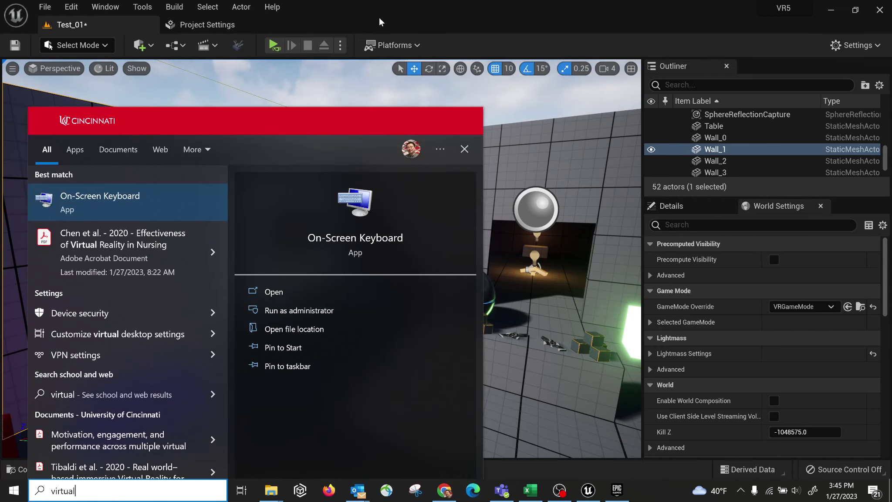
{"action": "key", "text": "BackSpace"}
{"action": "key", "text": "BackSpace"}
{"action": "key", "text": "BackSpace"}
{"action": "key", "text": "BackSpace"}
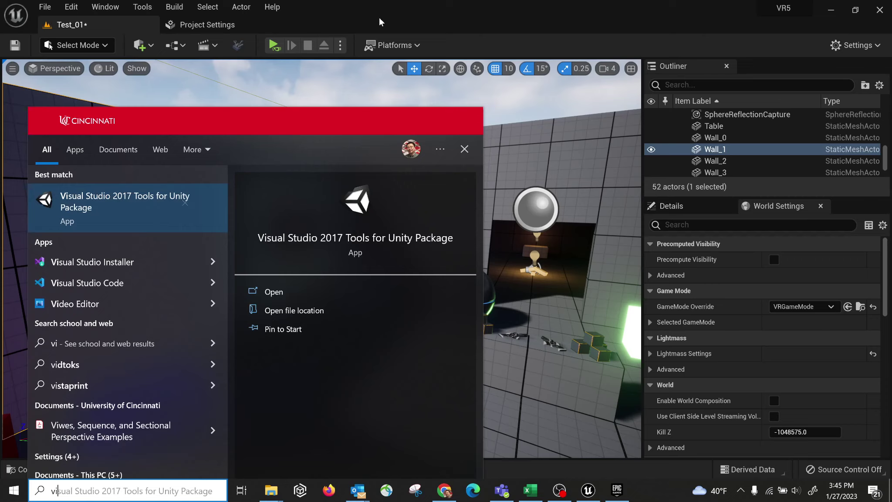
Step: Open Visual Studio Installer, examine the Game development with C++ components of Visual Studio Community 2019, and close the installer
{"action": "left_click", "coordinate": [130, 264]}
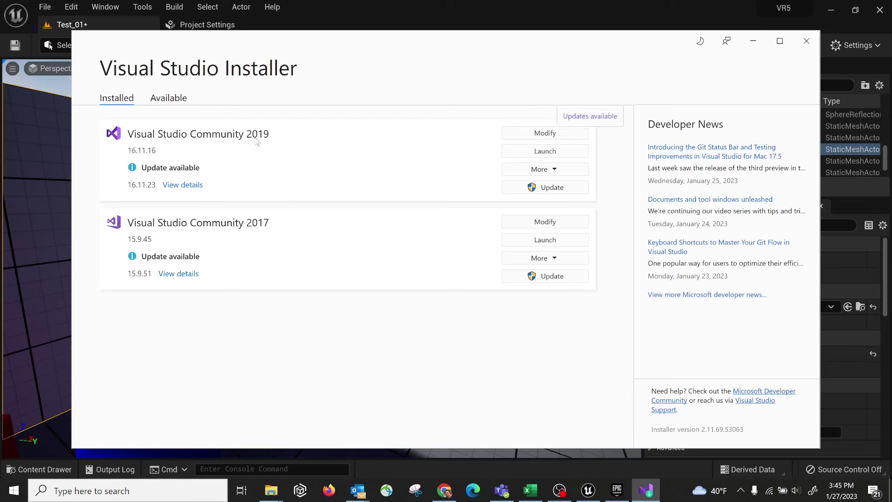
{"action": "left_click", "coordinate": [555, 134]}
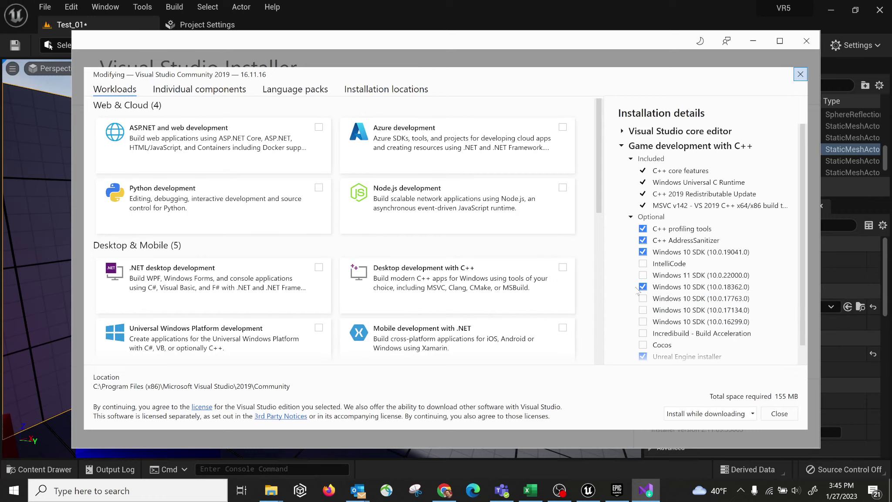
{"action": "left_click", "coordinate": [806, 42]}
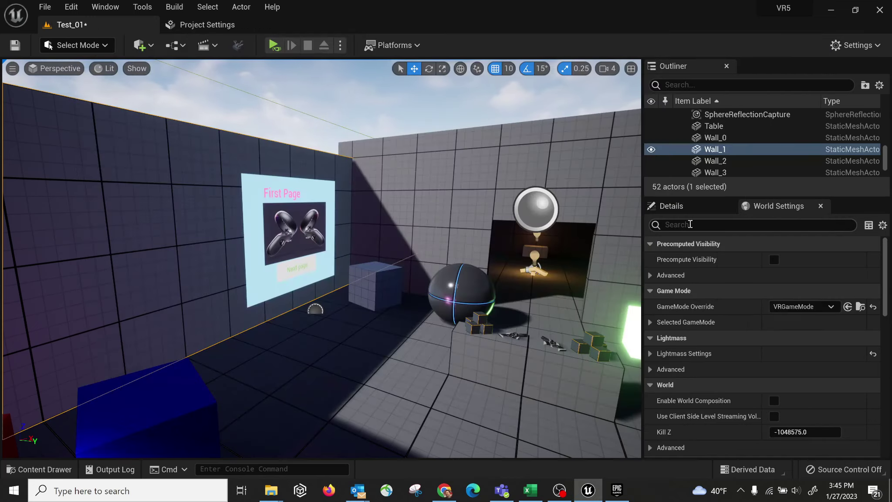
Step: Review the available platforms again and locate the Build Lighting Only command among the level's build commands
{"action": "right_click_drag", "start_coordinate": [385, 341], "coordinate": [394, 309]}
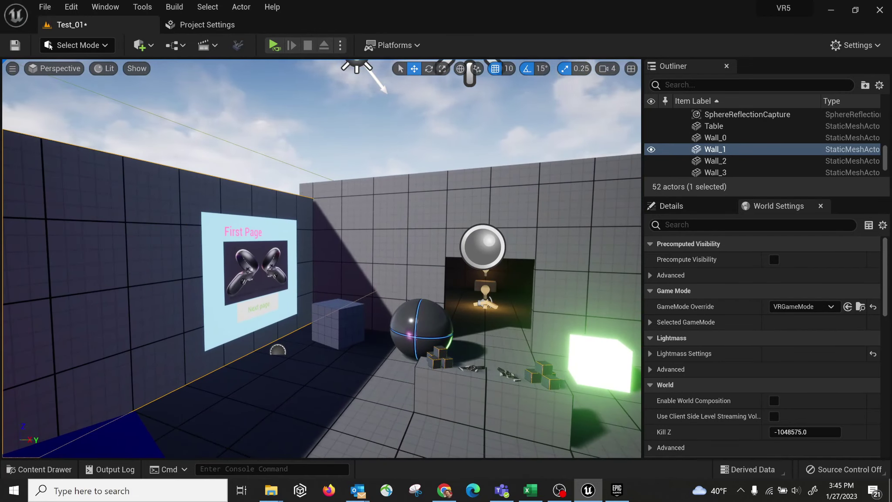
{"action": "left_click", "coordinate": [390, 45]}
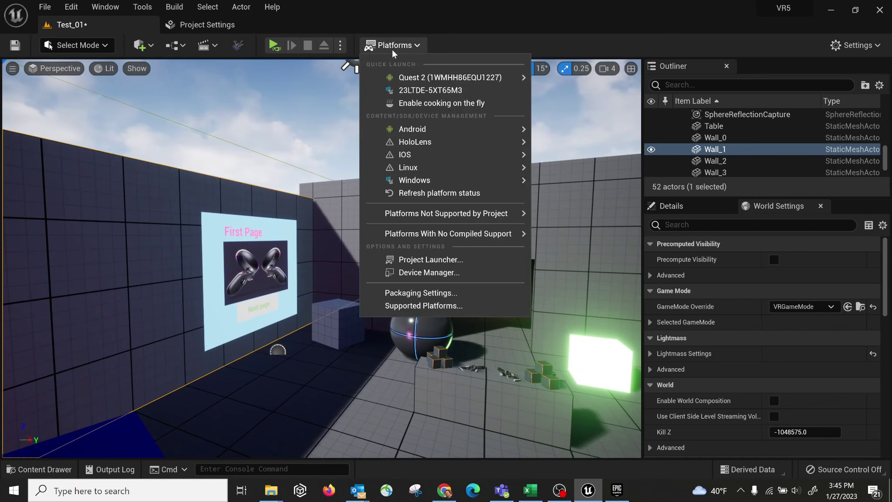
{"action": "mouse_move", "coordinate": [443, 128]}
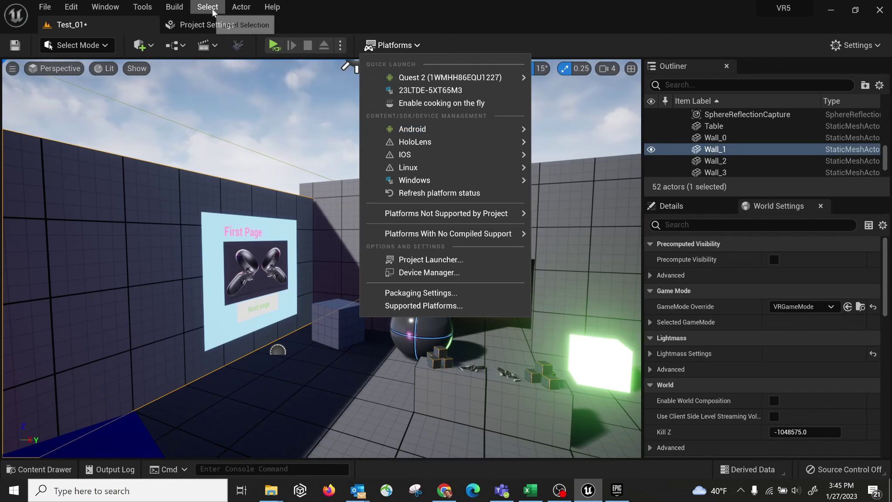
{"action": "left_click", "coordinate": [176, 6]}
{"action": "mouse_move", "coordinate": [222, 77]}
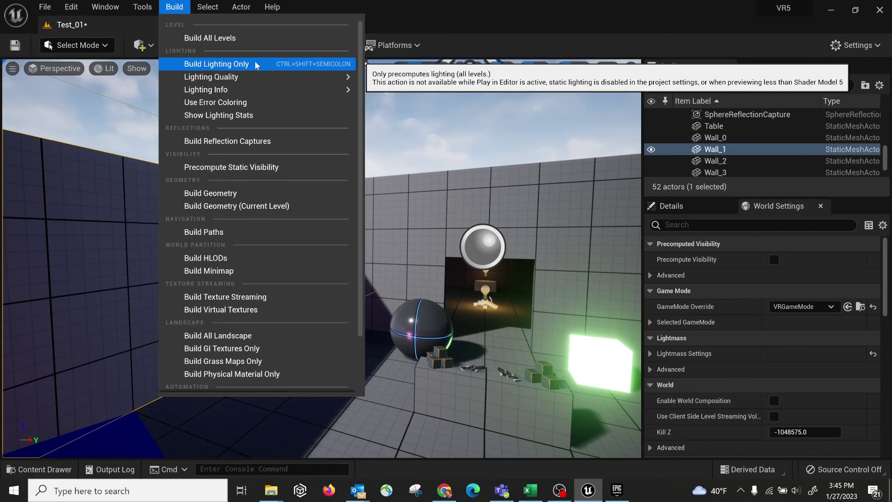
Step: Start packaging the project for Android and browse to the C:\TM\Unreal\build folder as the output location
{"action": "left_click", "coordinate": [410, 45]}
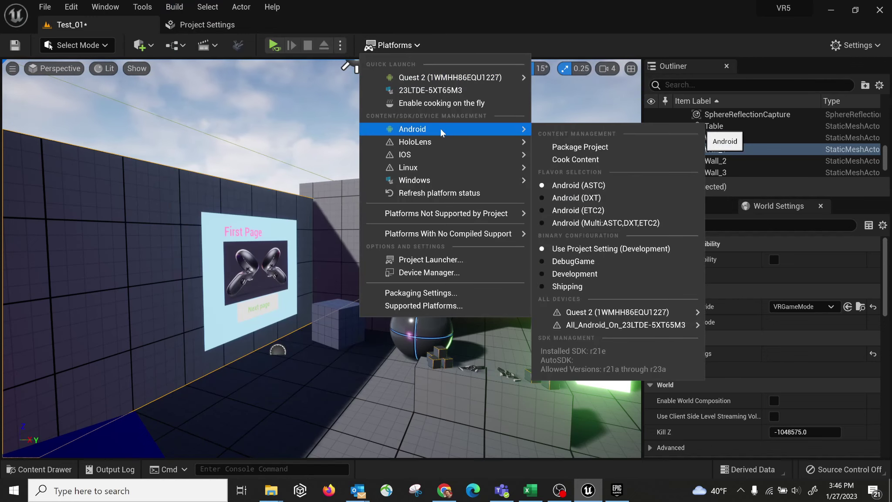
{"action": "left_click", "coordinate": [573, 149]}
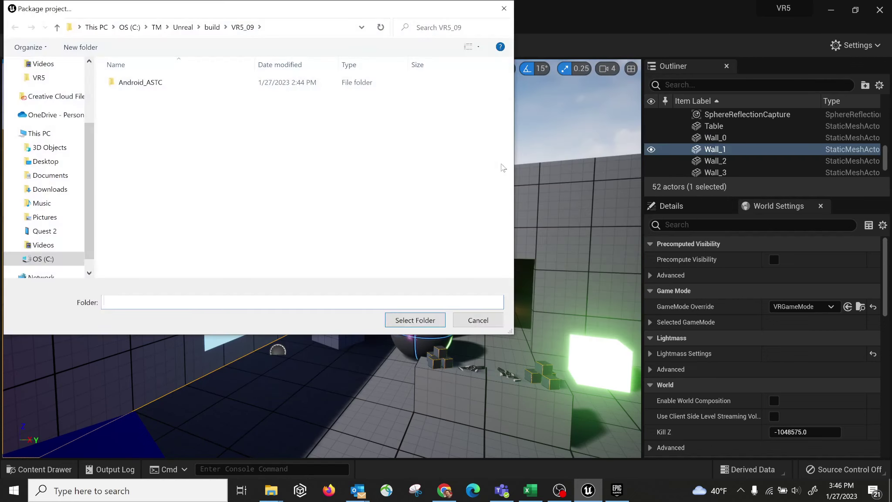
{"action": "left_click_drag", "start_coordinate": [199, 7], "coordinate": [316, 55]}
{"action": "left_click", "coordinate": [328, 76]}
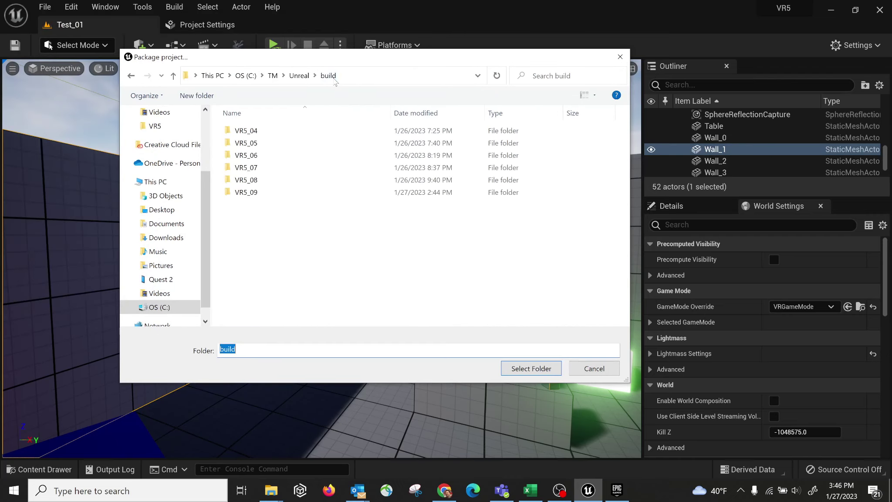
Step: Create a folder named VR5_10 inside the build folder and package the project into it
{"action": "right_click", "coordinate": [314, 216]}
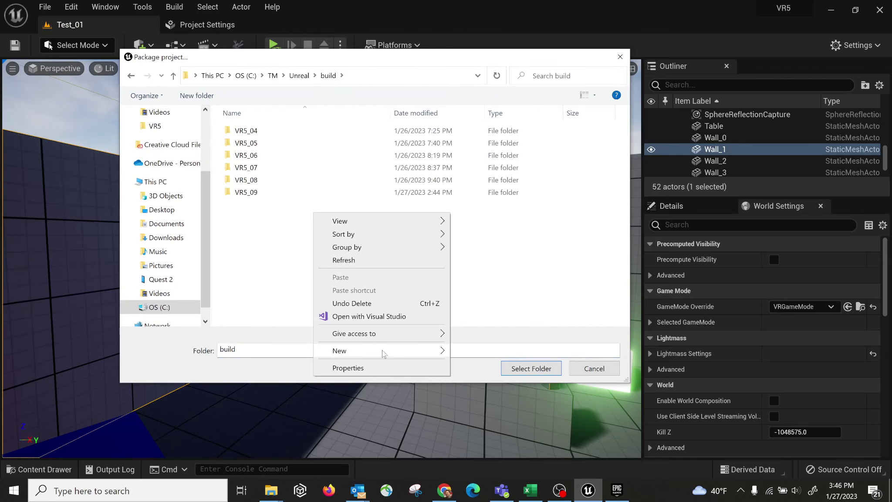
{"action": "mouse_move", "coordinate": [381, 350]}
{"action": "left_click", "coordinate": [479, 176]}
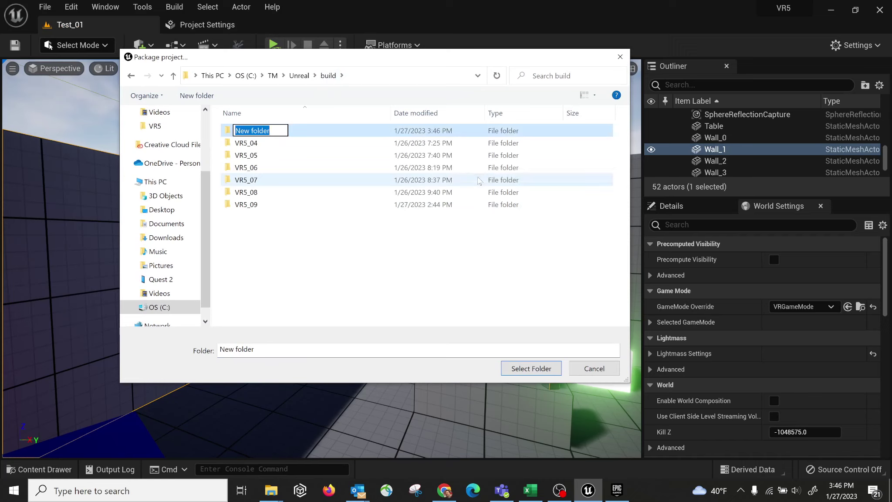
{"action": "type", "text": "VR5"}
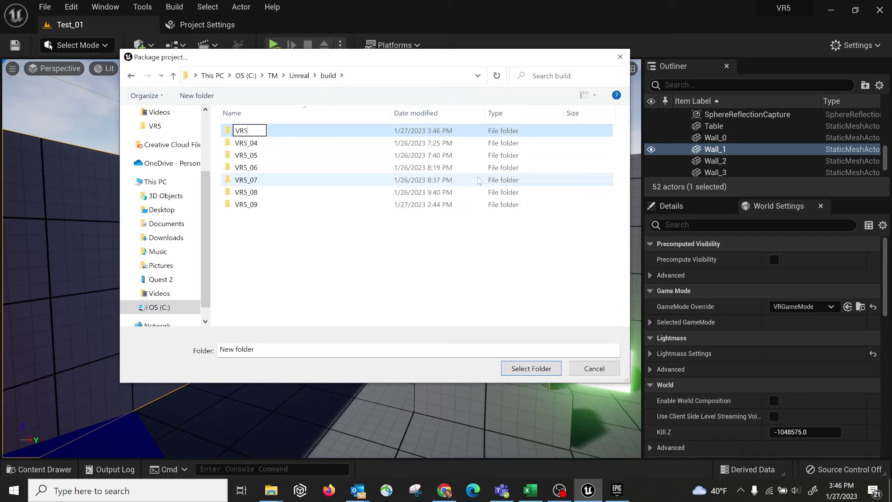
{"action": "type", "text": "_10"}
{"action": "key", "text": "Return"}
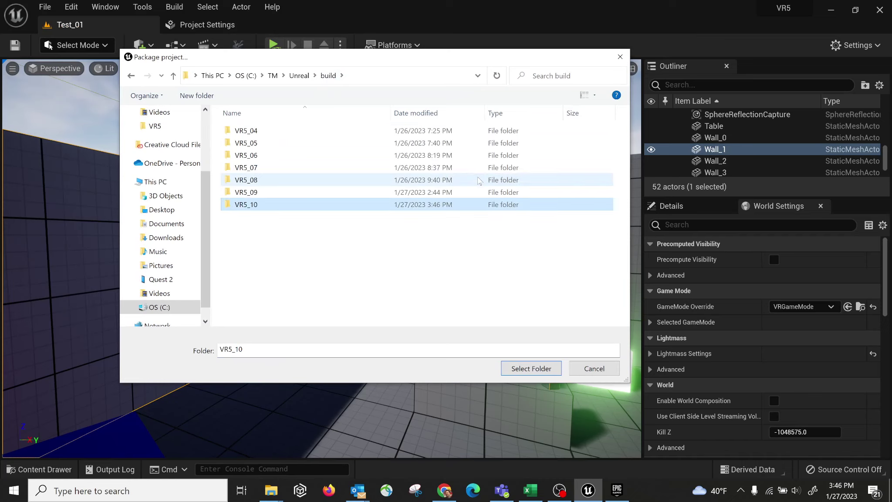
{"action": "double_click", "coordinate": [287, 203]}
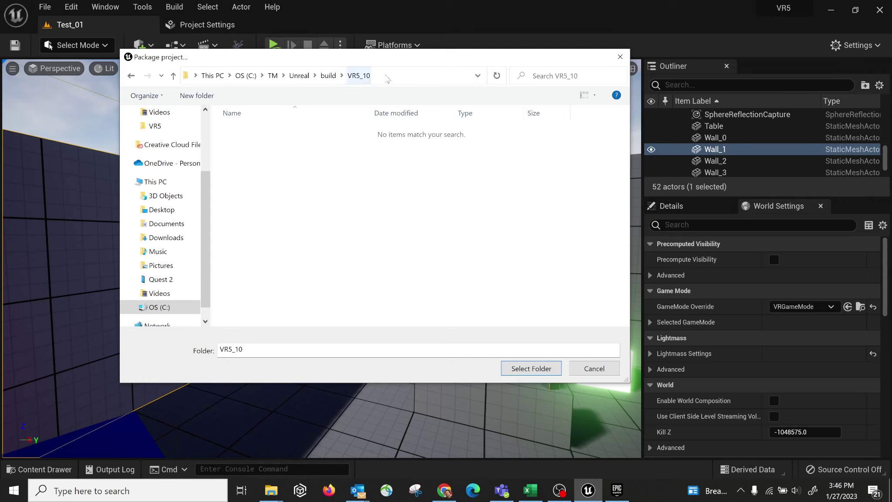
{"action": "left_click", "coordinate": [531, 368]}
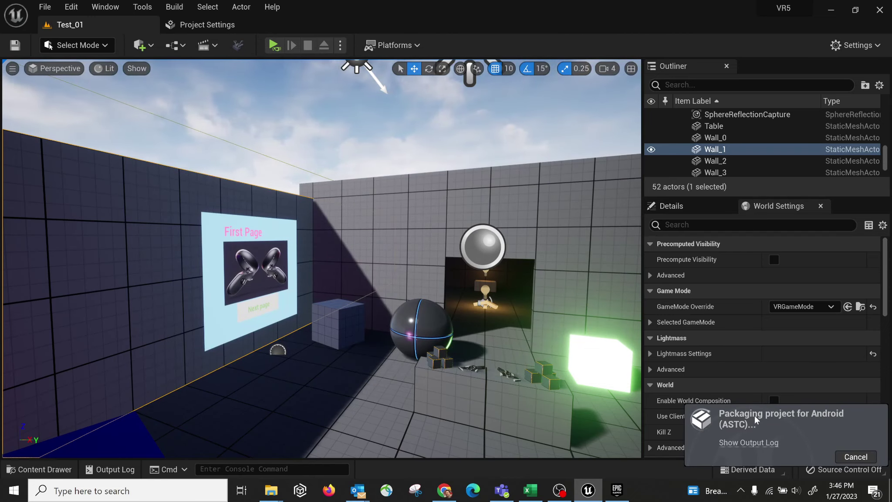
Step: Show the output log of the Android packaging and move its window to follow the build
{"action": "left_click", "coordinate": [742, 446]}
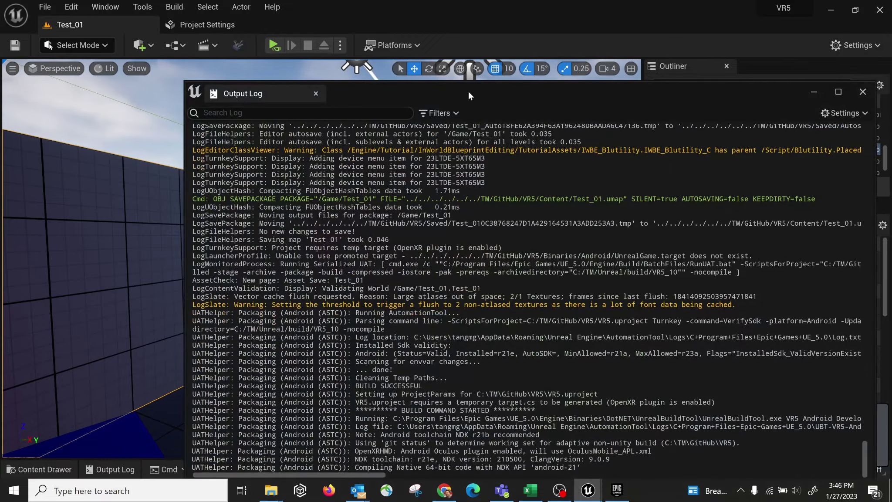
{"action": "left_click_drag", "start_coordinate": [468, 88], "coordinate": [315, 64]}
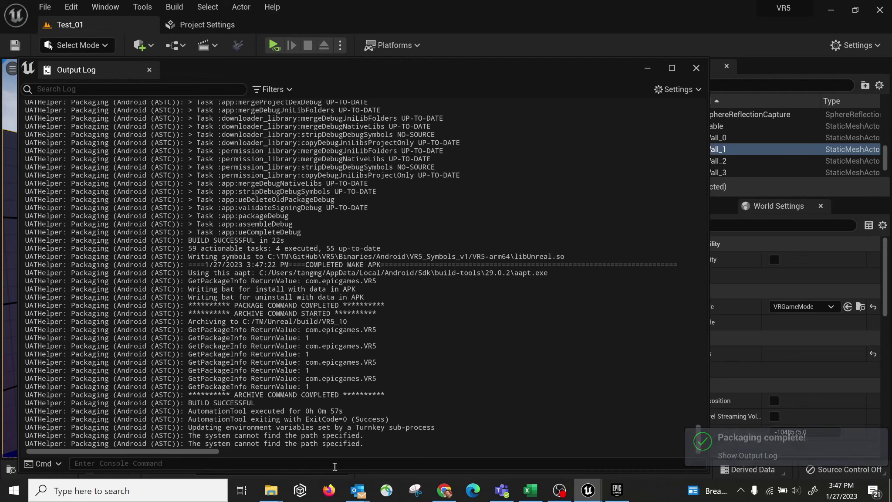
Step: Switch to File Explorer and open the VR5 project folder under TM\GitHub
{"action": "mouse_move", "coordinate": [281, 492]}
{"action": "left_click", "coordinate": [358, 466]}
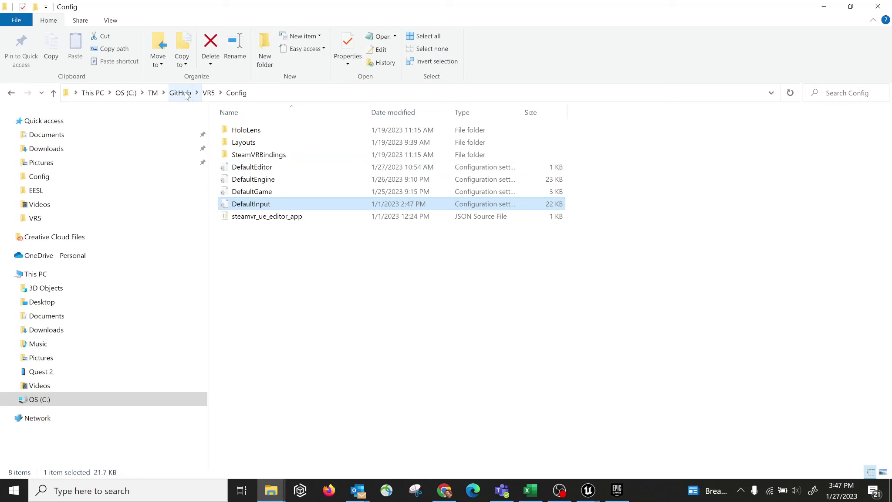
{"action": "left_click", "coordinate": [152, 92]}
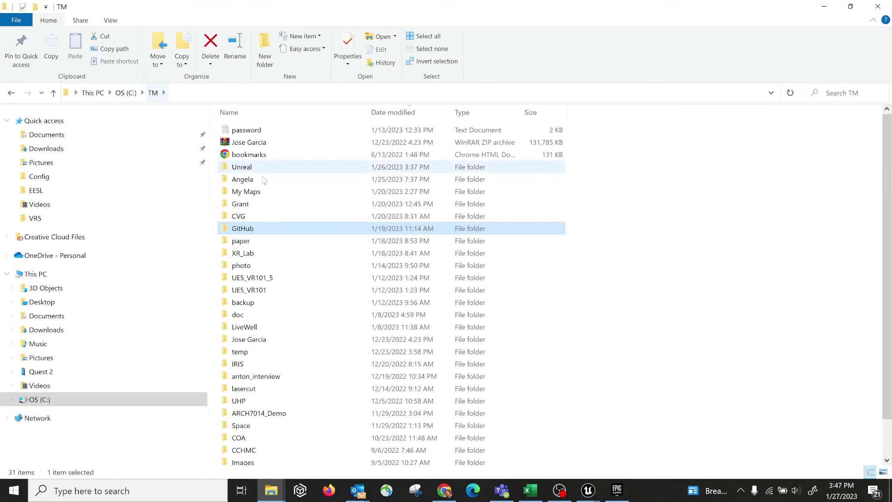
{"action": "left_click", "coordinate": [12, 93]}
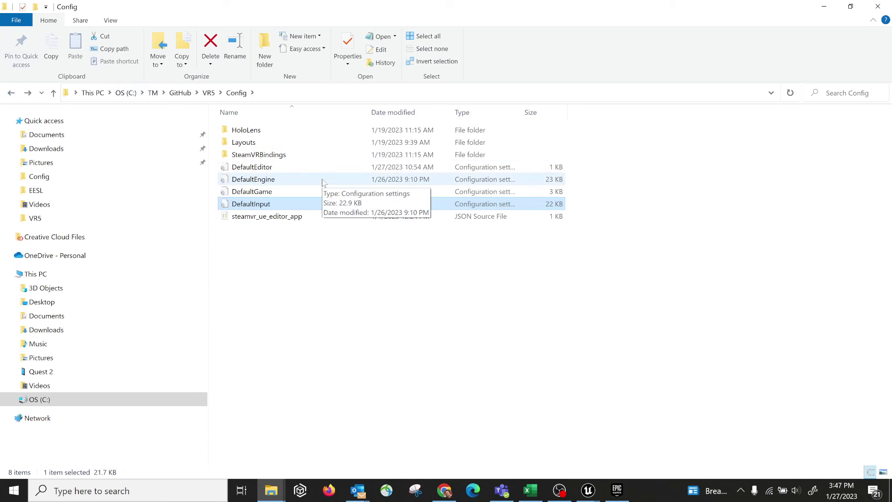
{"action": "left_click", "coordinate": [220, 93]}
{"action": "left_click", "coordinate": [206, 93]}
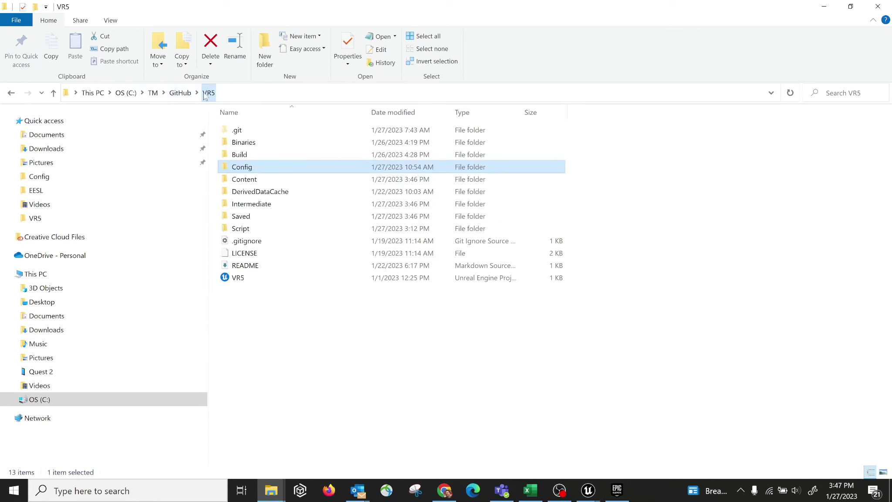
Step: Select the project's Binaries, Build, DerivedDataCache, Intermediate and Saved folders to point out the generated folders
{"action": "left_click", "coordinate": [260, 142]}
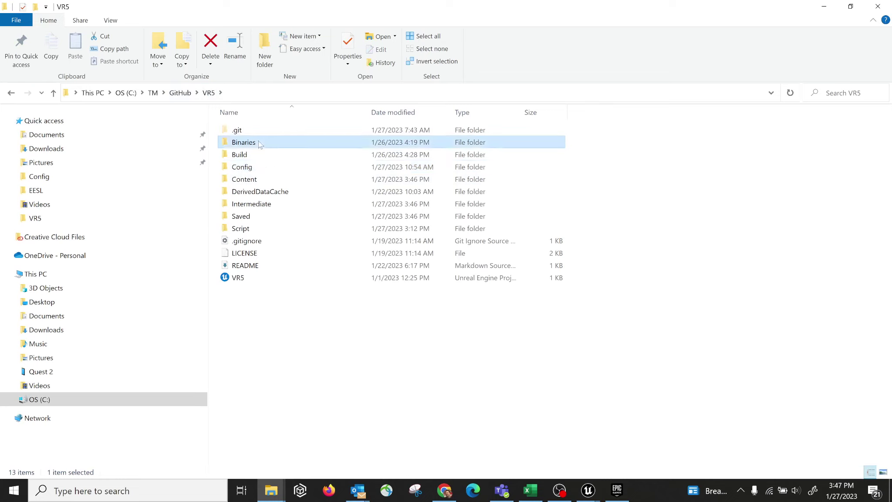
{"action": "left_click", "coordinate": [256, 153], "text": "ctrl"}
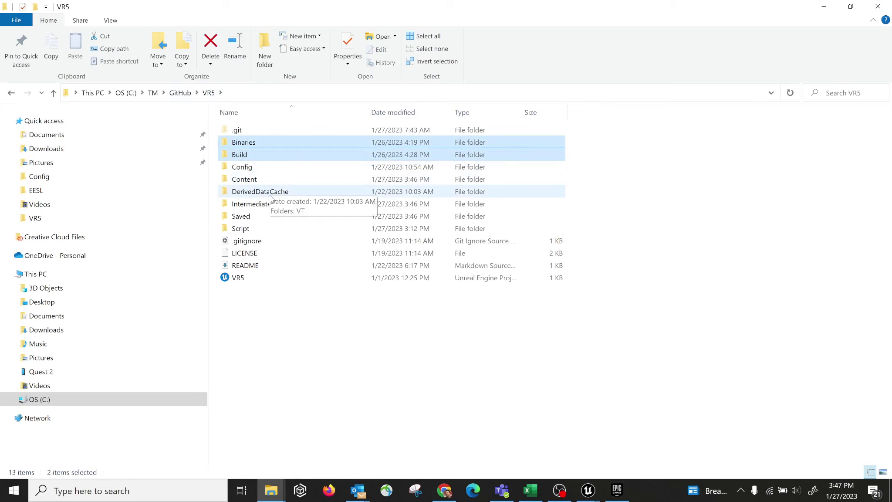
{"action": "left_click", "coordinate": [279, 194], "text": "ctrl"}
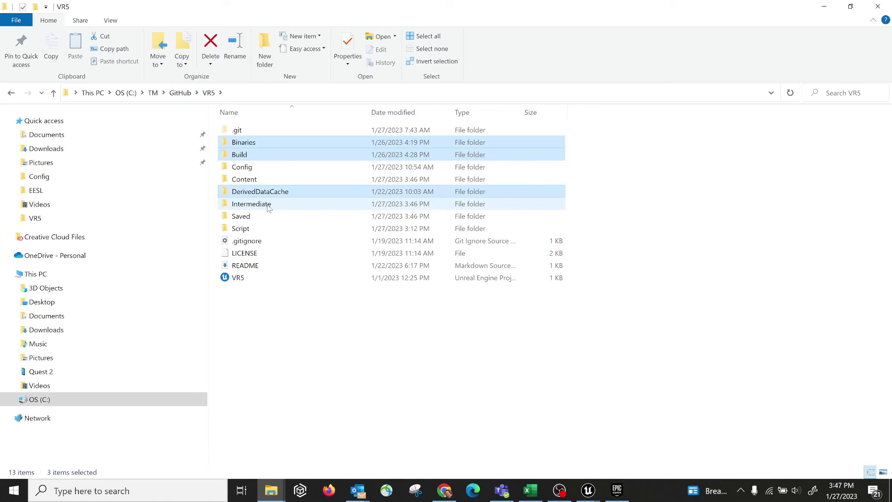
{"action": "left_click", "coordinate": [268, 205], "text": "ctrl"}
{"action": "left_click", "coordinate": [268, 218], "text": "ctrl"}
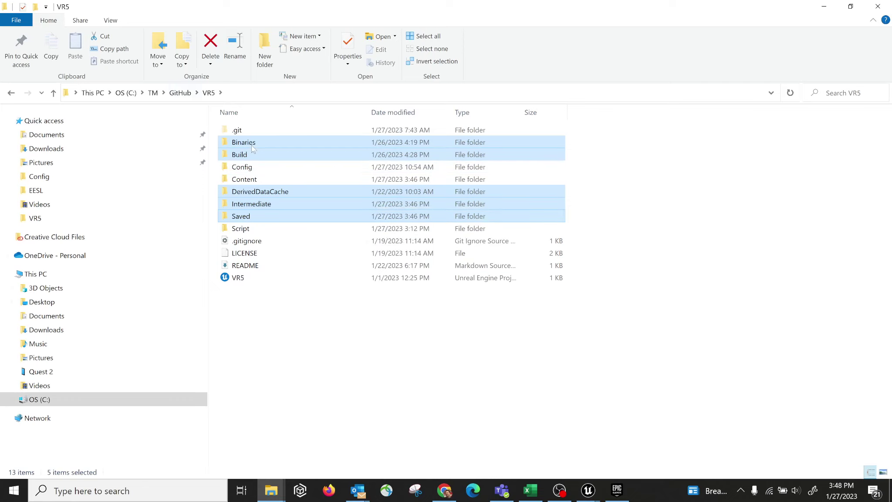
Step: Go up to the TM folder and open its Unreal subfolder
{"action": "left_click", "coordinate": [180, 92]}
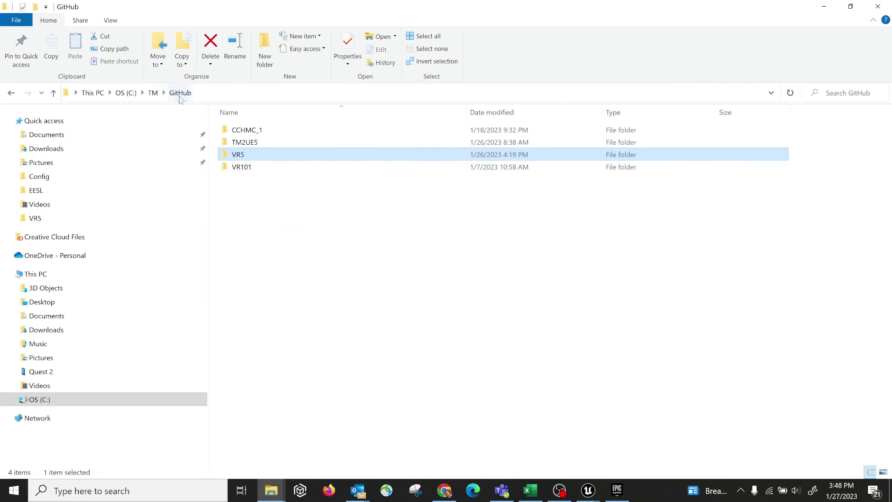
{"action": "left_click", "coordinate": [153, 93]}
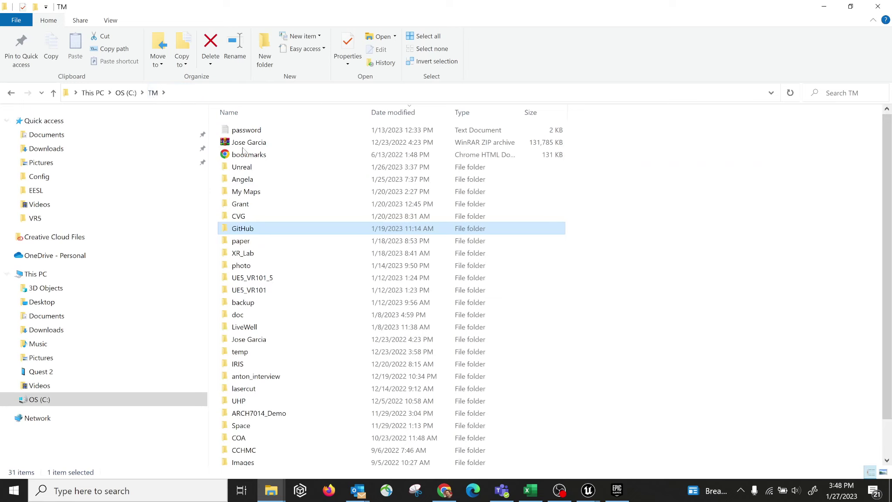
{"action": "left_click", "coordinate": [261, 182]}
{"action": "key", "text": "b"}
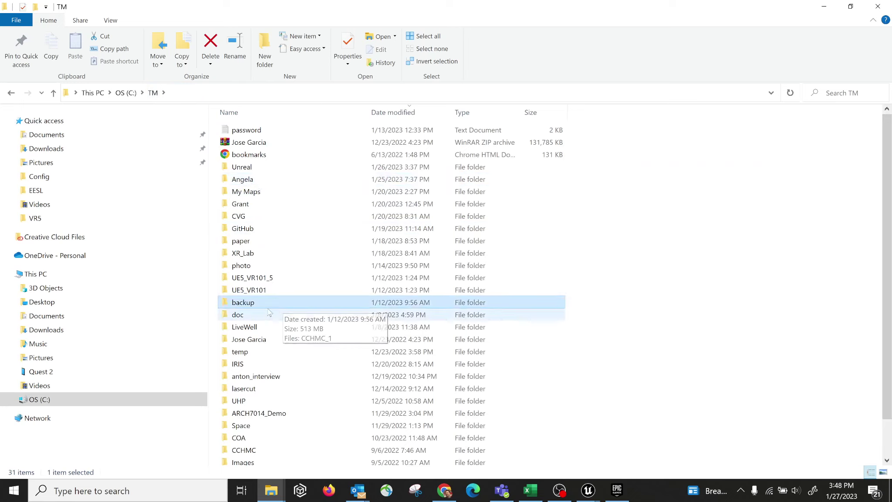
{"action": "key", "text": "b"}
{"action": "left_click", "coordinate": [277, 215]}
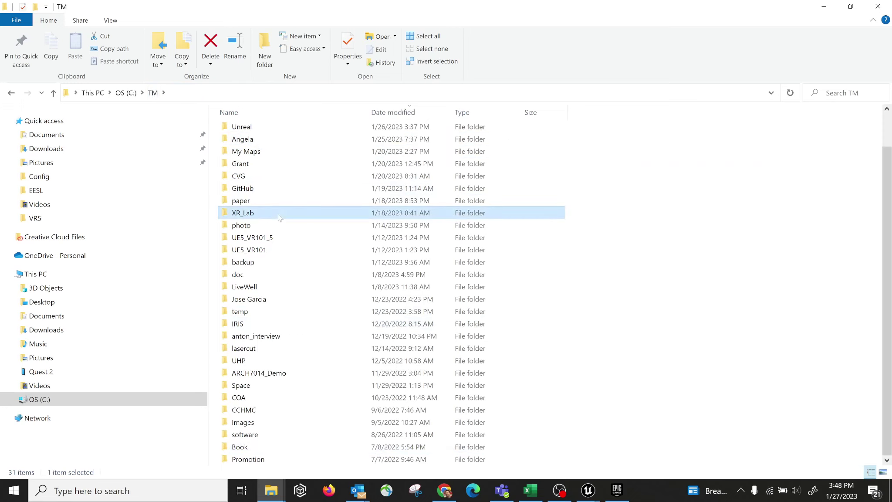
{"action": "key", "text": "u"}
{"action": "key", "text": "u"}
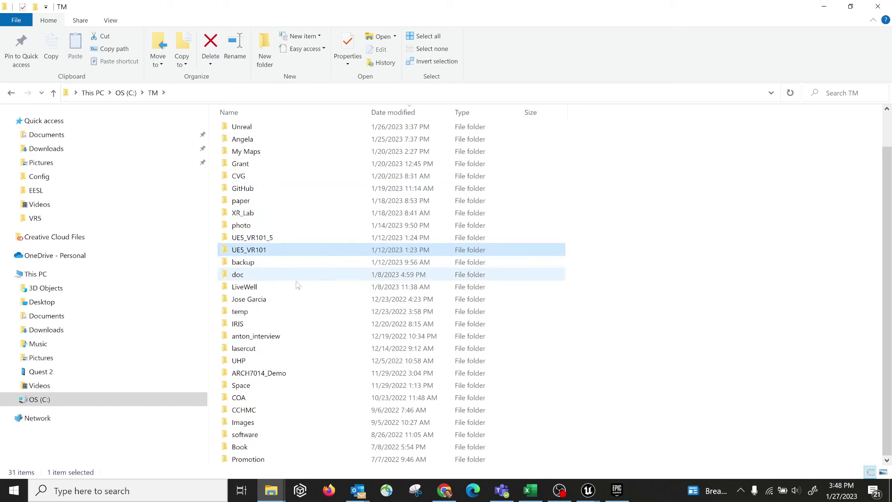
{"action": "key", "text": "u"}
{"action": "key", "text": "u"}
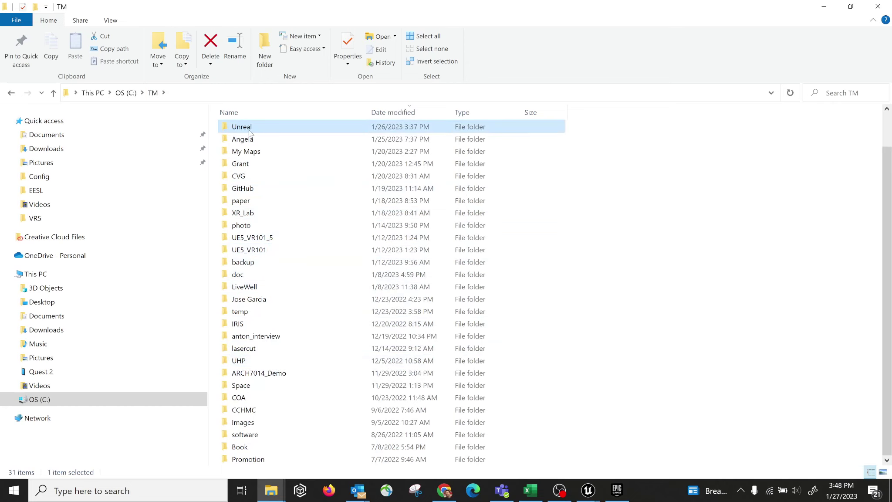
{"action": "key", "text": "Return"}
Step: Open the packaged output folder build\VR5_10\Android_ASTC inside the Unreal folder
{"action": "left_click", "coordinate": [253, 156]}
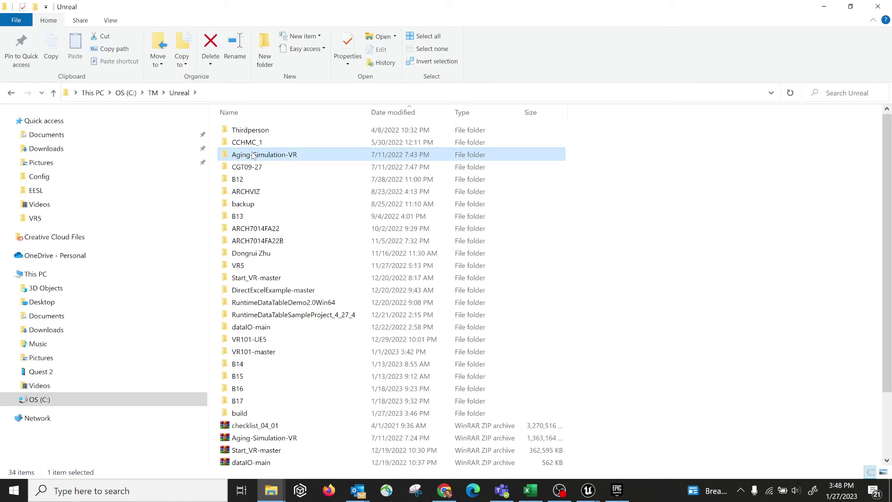
{"action": "key", "text": "b"}
{"action": "key", "text": "b"}
{"action": "key", "text": "b"}
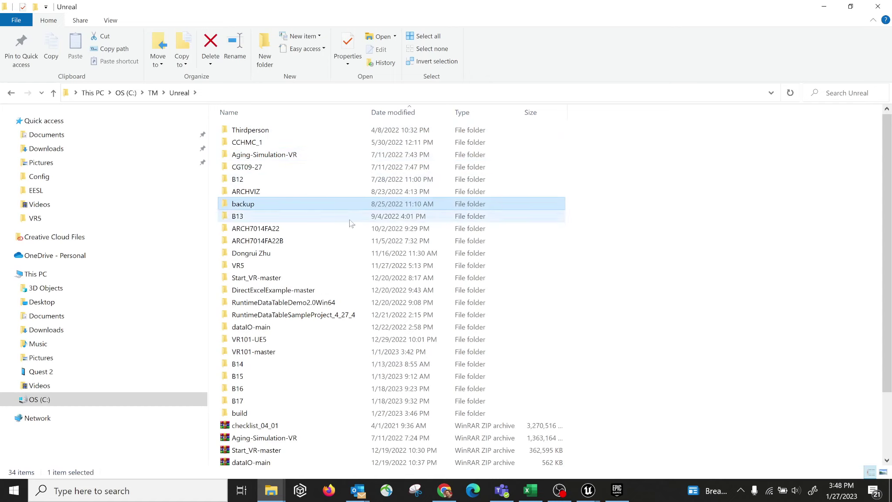
{"action": "key", "text": "b"}
{"action": "key", "text": "b"}
{"action": "key", "text": "b"}
{"action": "key", "text": "b"}
{"action": "key", "text": "b"}
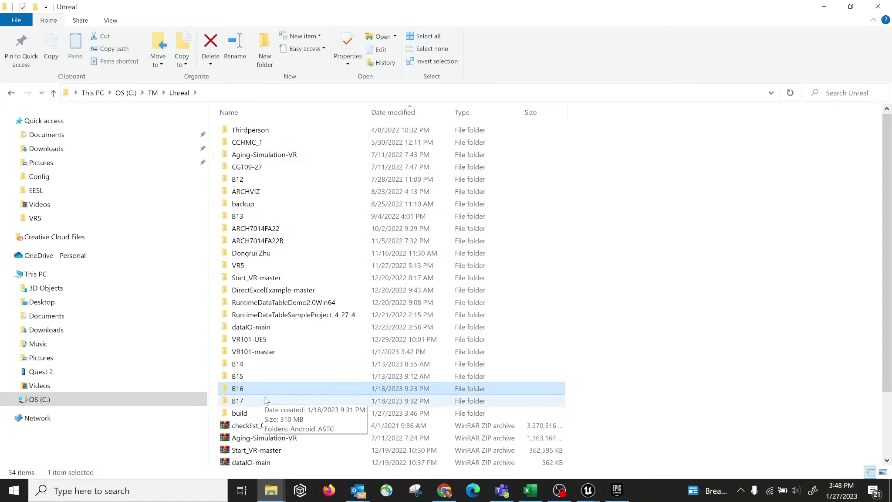
{"action": "double_click", "coordinate": [257, 413]}
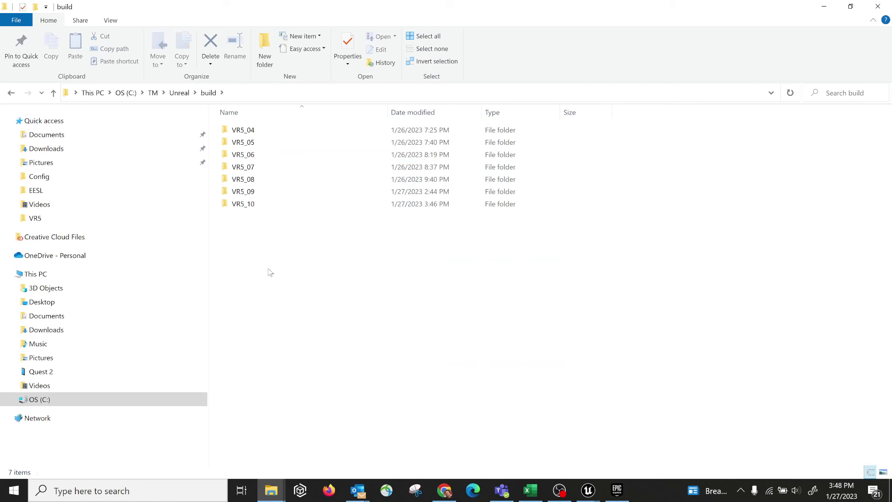
{"action": "double_click", "coordinate": [259, 204]}
{"action": "double_click", "coordinate": [274, 131]}
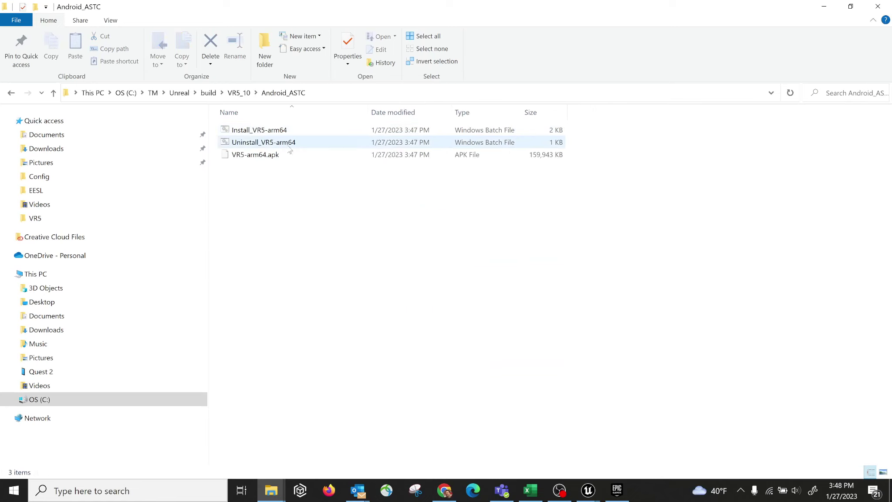
Step: Run the Install_VR5-arm64 batch file to install the packaged app on the connected Quest 2
{"action": "left_click", "coordinate": [266, 131]}
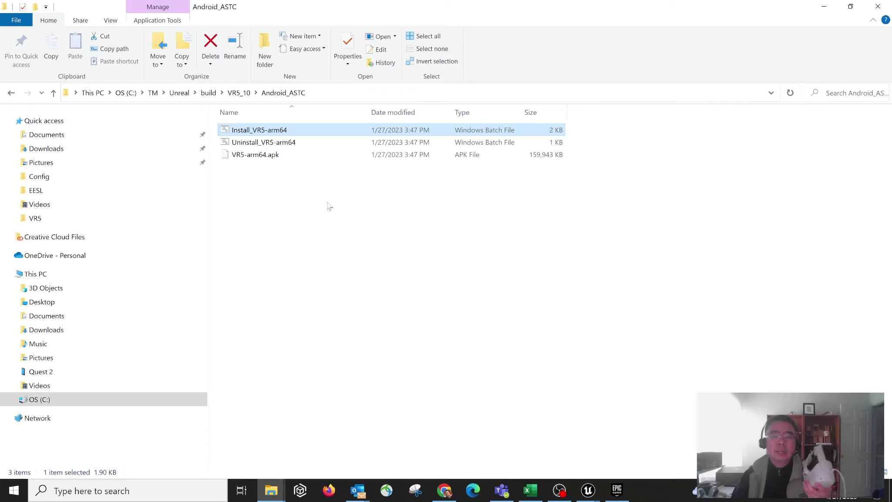
{"action": "double_click", "coordinate": [263, 130]}
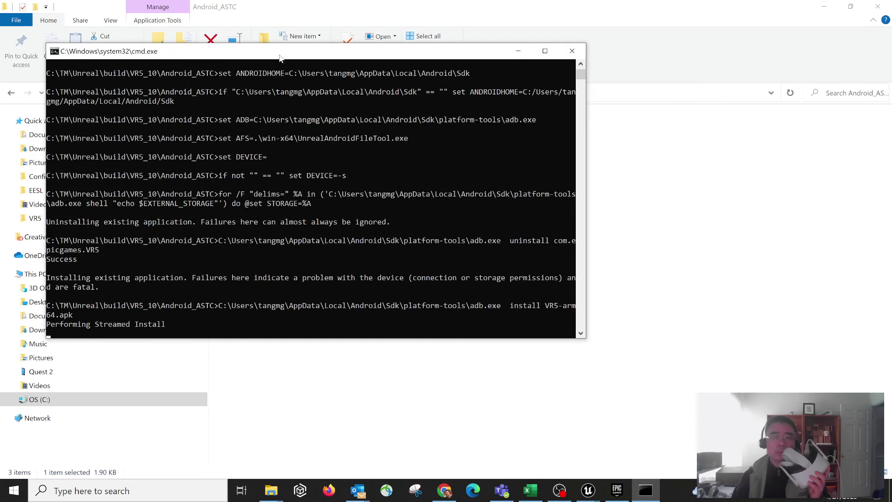
{"action": "left_click_drag", "start_coordinate": [280, 56], "coordinate": [338, 49]}
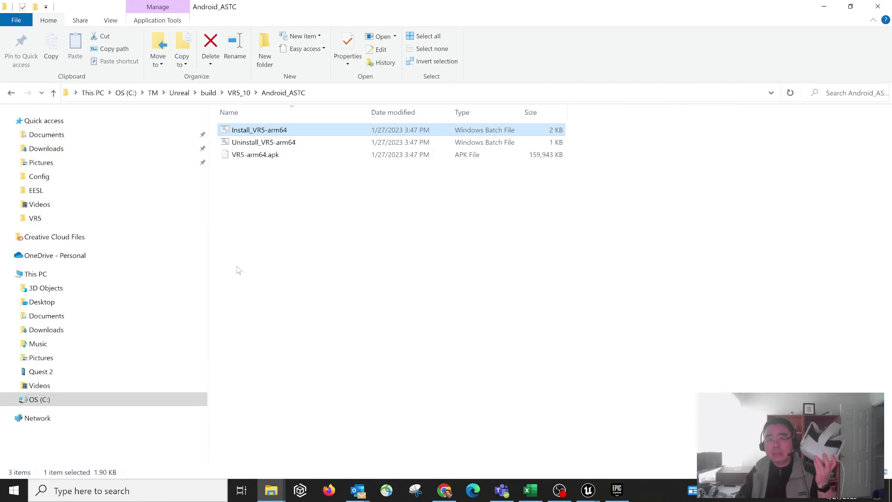
{"action": "left_click", "coordinate": [486, 374]}
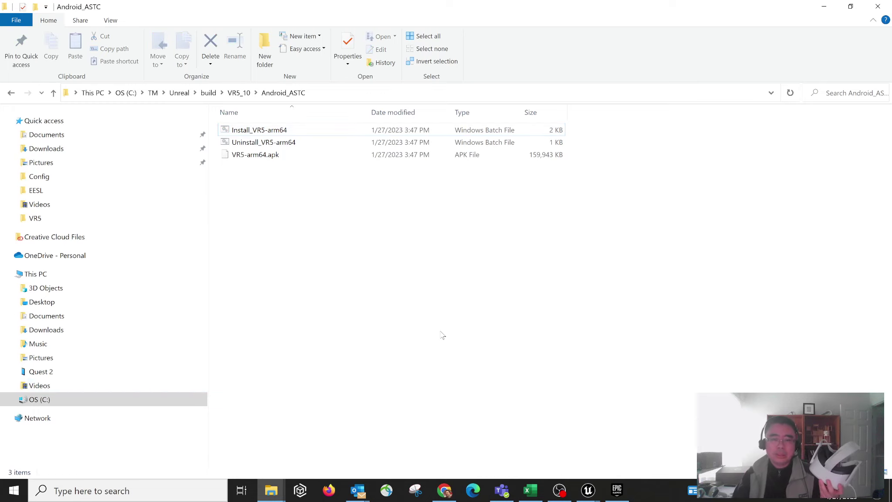
Step: Find and open SideQuest through Windows search, and start streaming the headset to the PC from its streaming options
{"action": "left_click", "coordinate": [126, 491]}
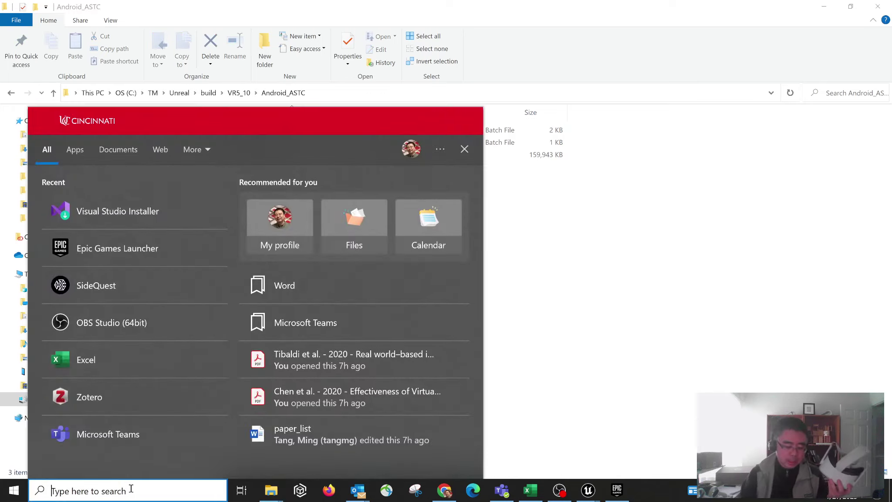
{"action": "type", "text": "side"}
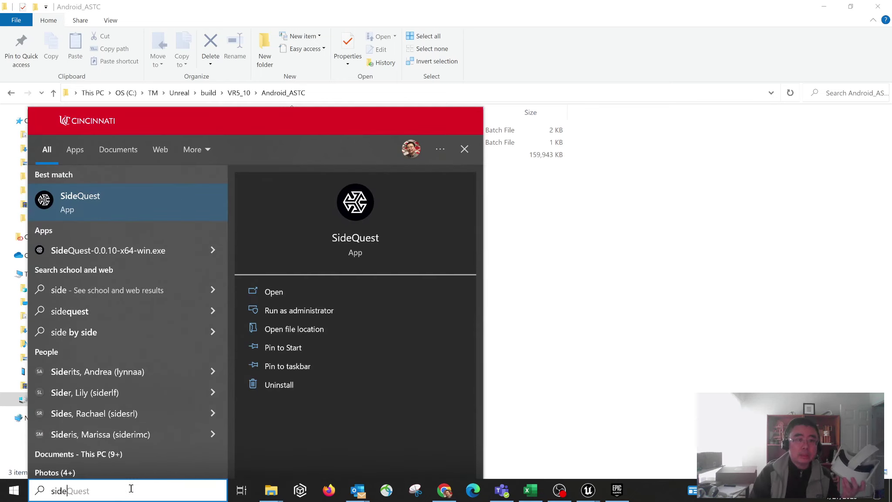
{"action": "key", "text": "Return"}
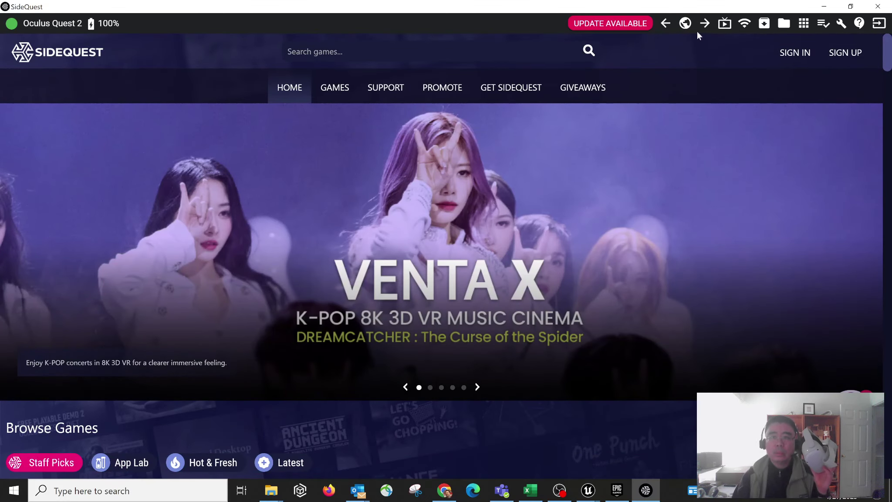
{"action": "left_click", "coordinate": [724, 27]}
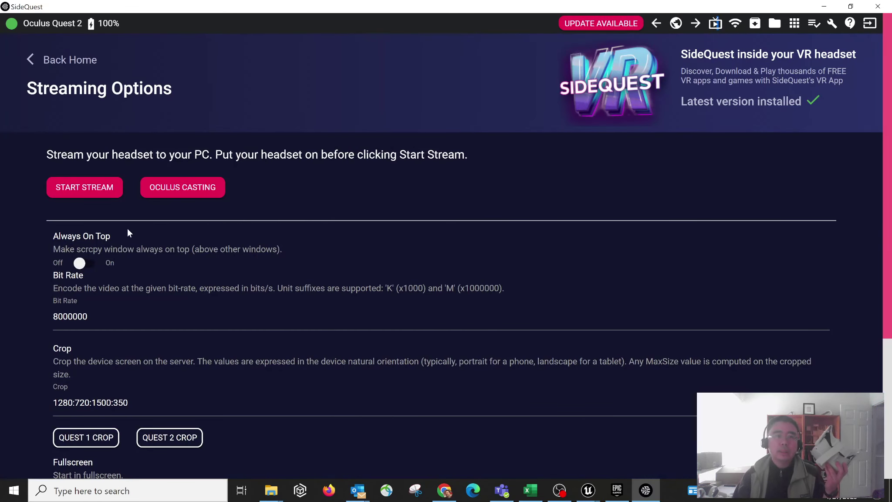
{"action": "left_click", "coordinate": [84, 194]}
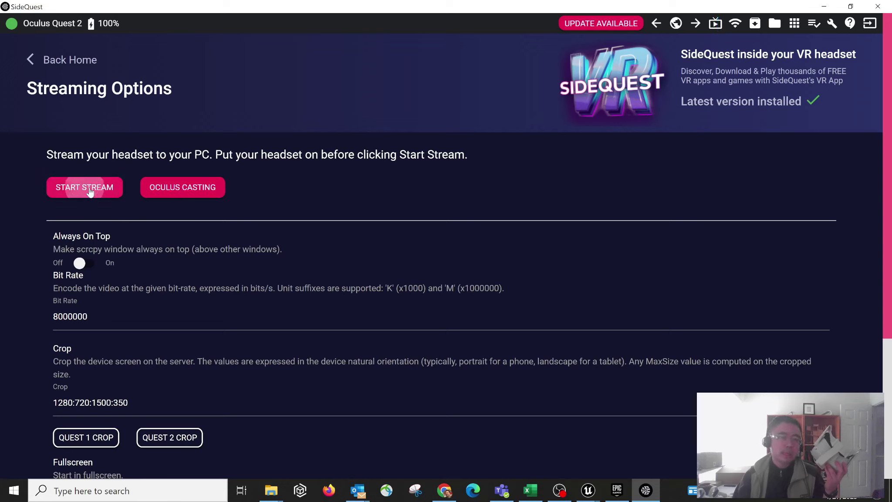